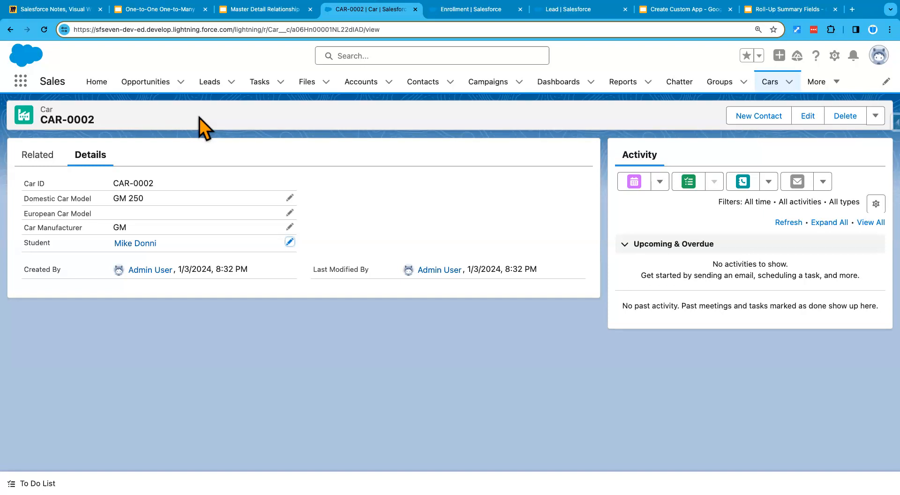
# Step: Switch to the Enrollment setup page, go to Object Manager and start creating a new custom object
pyautogui.click(45, 111)
pyautogui.doubleClick(44, 111)
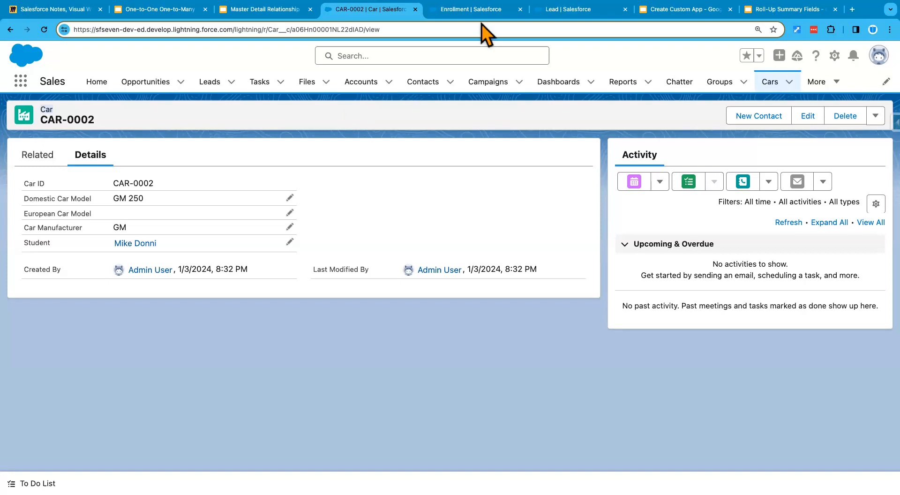
pyautogui.click(471, 10)
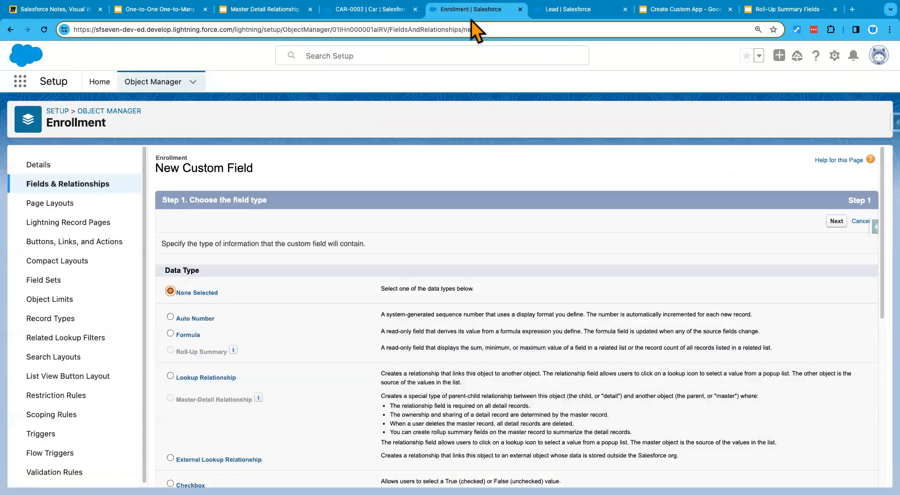
pyautogui.click(114, 111)
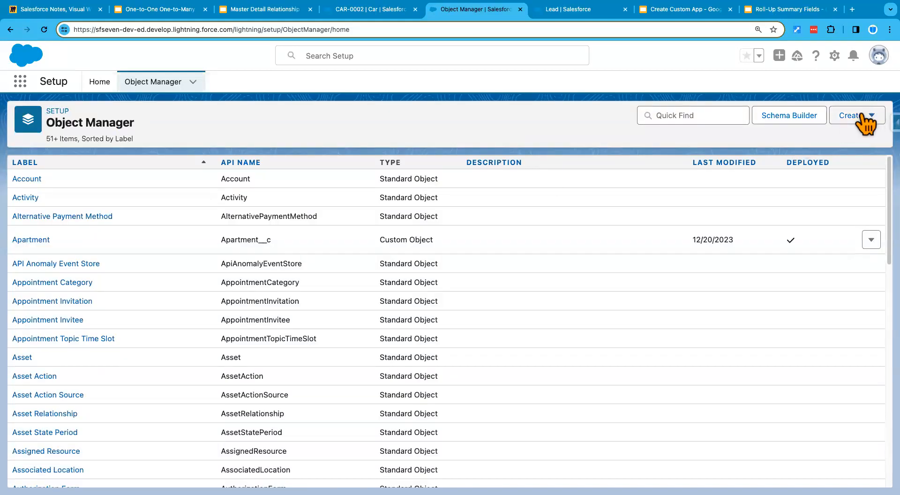
pyautogui.click(862, 116)
pyautogui.click(802, 150)
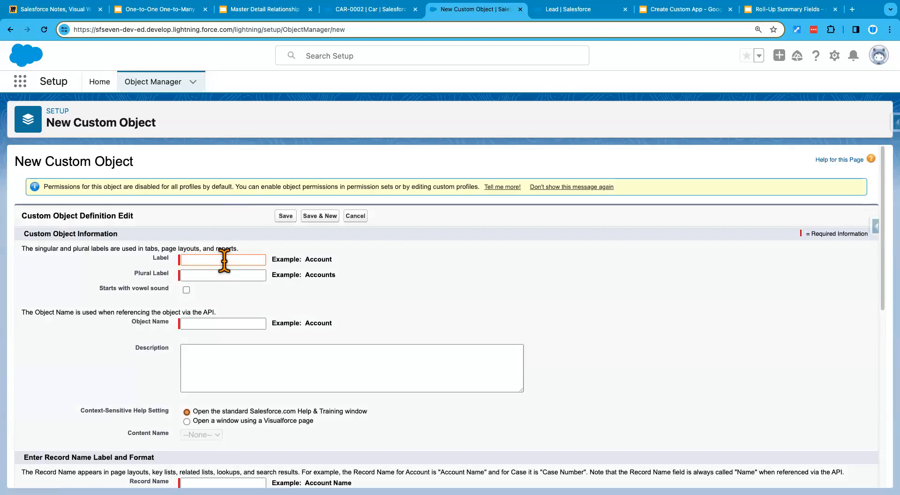
# Step: Give the new custom object the label Car Detail and the plural label Car Details
pyautogui.write('Car Detail')
pyautogui.press('super+a')
pyautogui.press('super+c')
pyautogui.press('Tab')
pyautogui.press('super+v')
pyautogui.click(293, 296)
pyautogui.click(245, 275)
pyautogui.write('s')
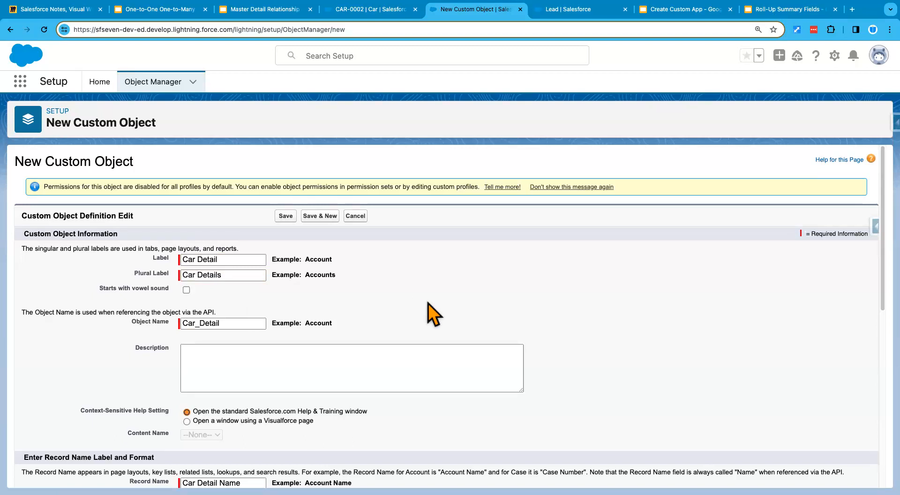
# Step: Enable launching the New Custom Tab Wizard after saving, and save the Car Detail object
pyautogui.scroll(-1, 427, 304)
pyautogui.scroll(-5, 429, 303)
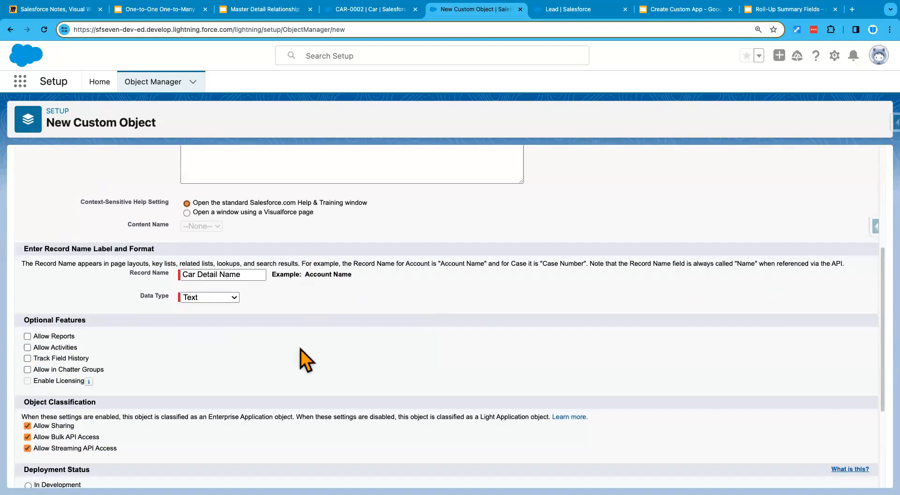
pyautogui.scroll(-2, 300, 350)
pyautogui.scroll(-2, 300, 350)
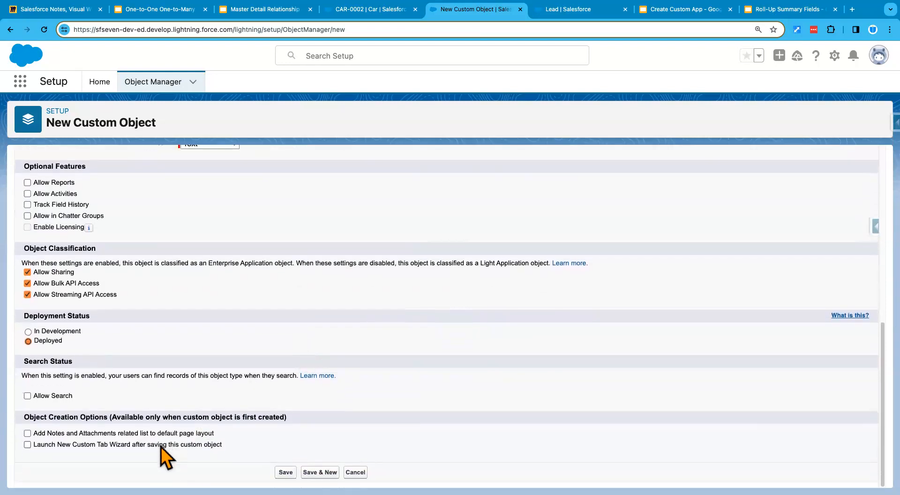
pyautogui.click(161, 446)
pyautogui.click(285, 469)
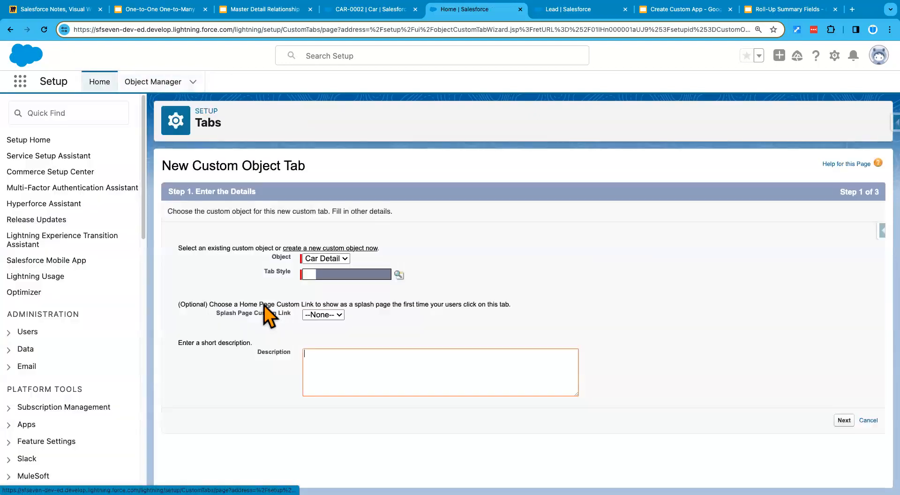
# Step: Choose the Laptop tab style for the Car Detail tab and continue to the profile settings
pyautogui.click(347, 272)
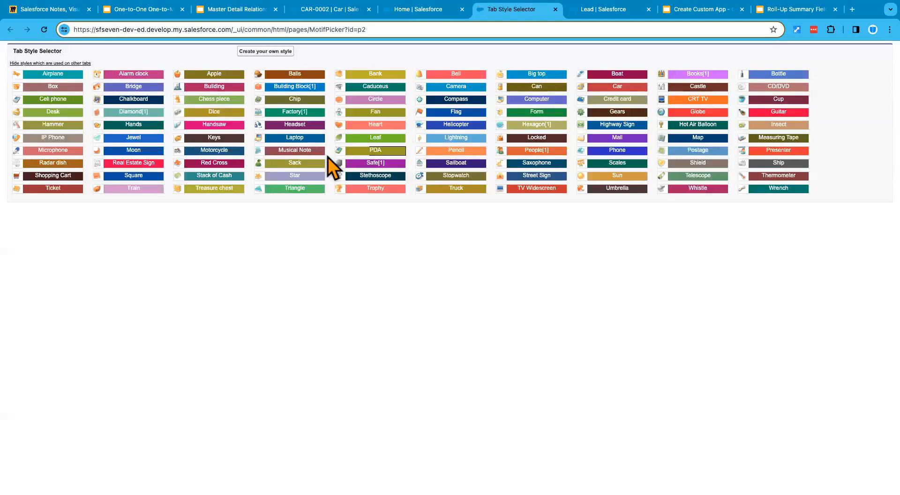
pyautogui.click(302, 138)
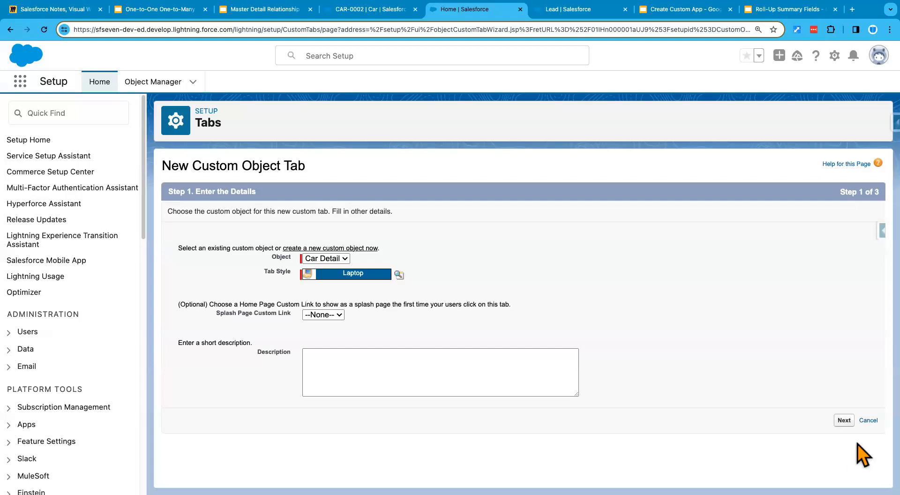
pyautogui.click(844, 420)
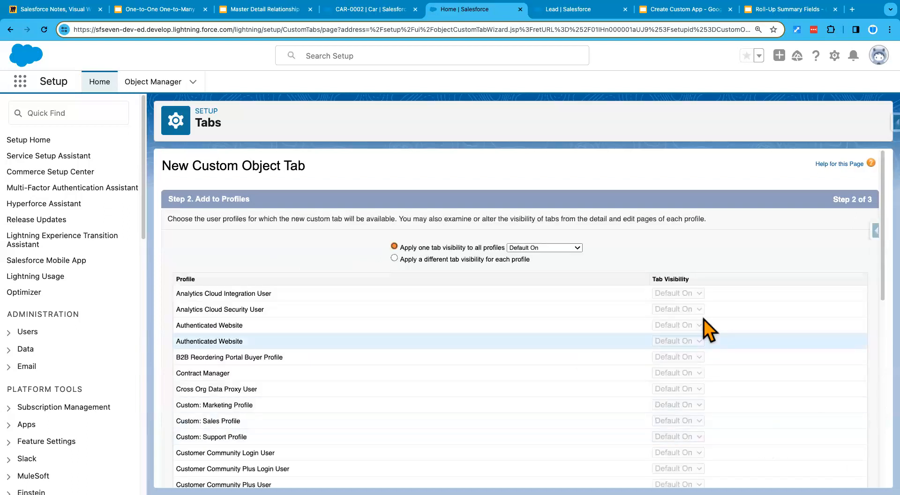
# Step: Set tab visibility to Default Off for all profiles, then individually to Default On for Standard User and System Administrator, and continue
pyautogui.click(544, 251)
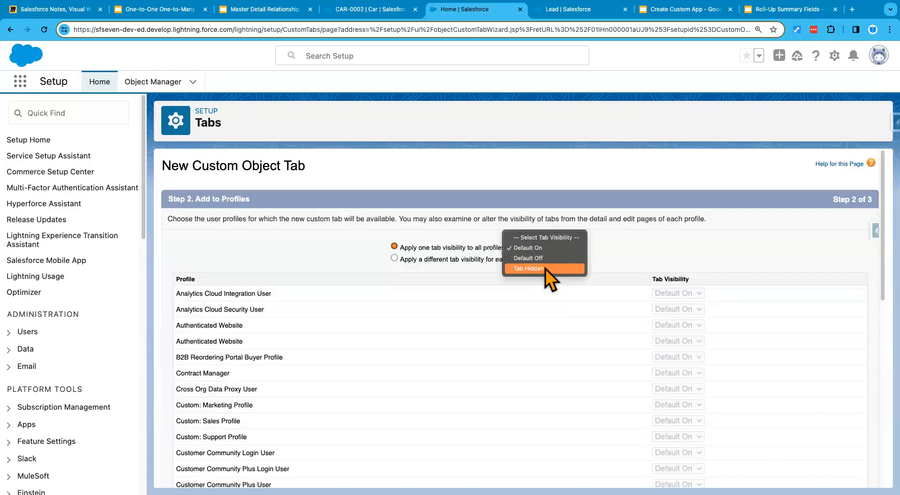
pyautogui.click(546, 258)
pyautogui.click(515, 260)
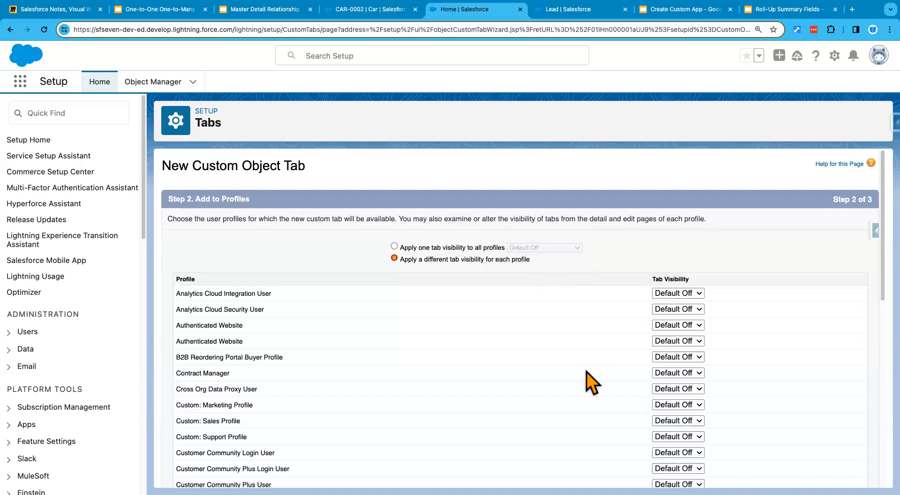
pyautogui.scroll(-10, 586, 372)
pyautogui.click(673, 424)
pyautogui.click(673, 412)
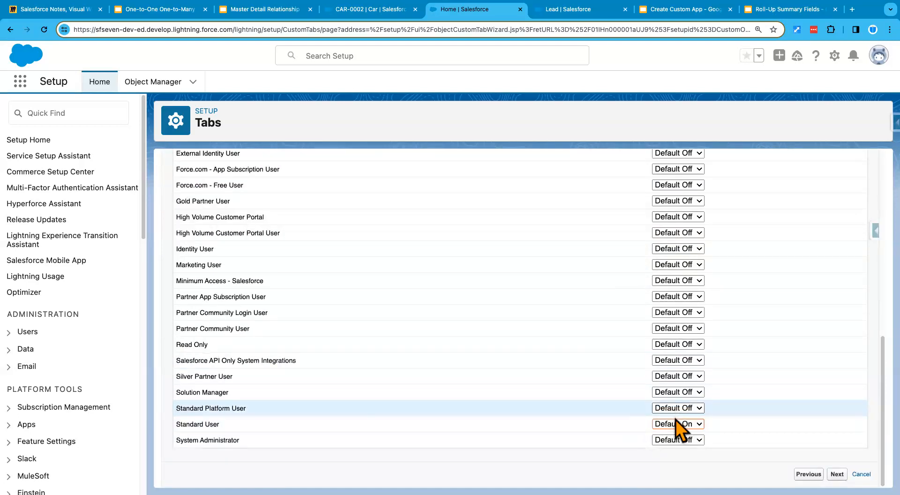
pyautogui.click(676, 438)
pyautogui.click(675, 428)
pyautogui.click(837, 474)
# Step: Exclude the tab from all custom apps except Sales (standard__LightningSales) and save the new tab
pyautogui.click(779, 213)
pyautogui.scroll(-3, 767, 367)
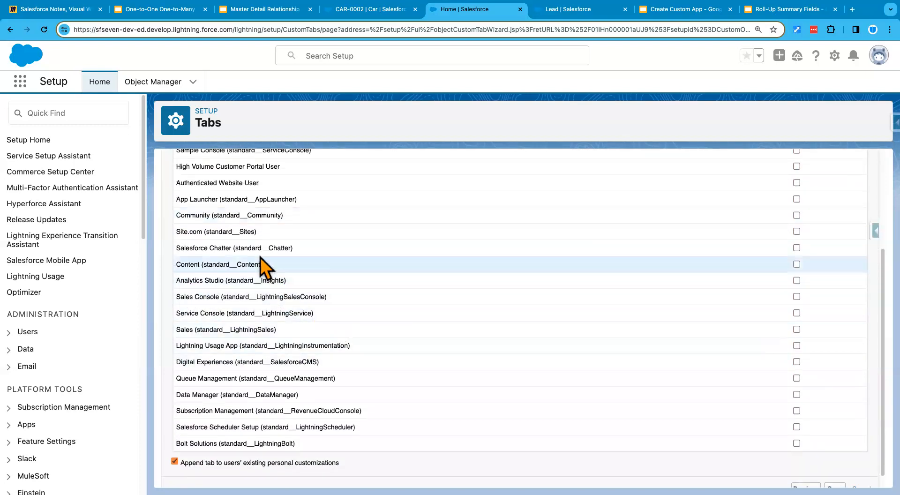
pyautogui.scroll(1, 272, 267)
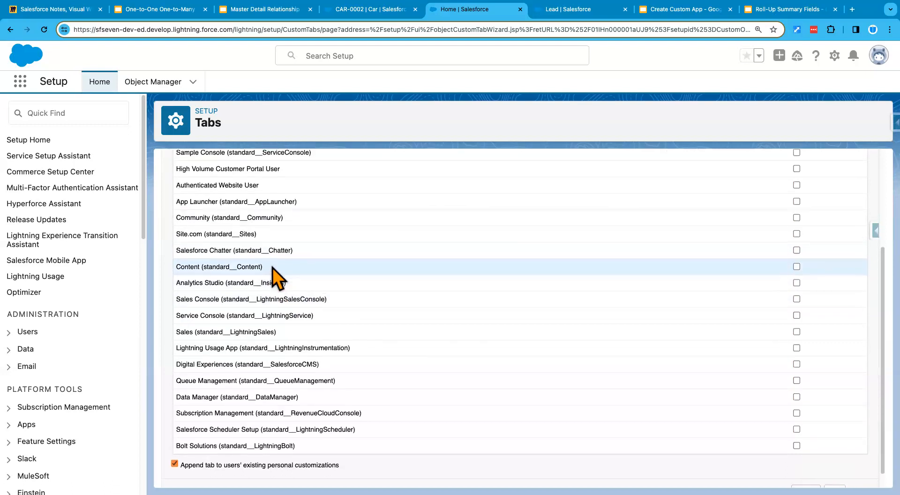
pyautogui.scroll(3, 272, 267)
pyautogui.scroll(3, 272, 267)
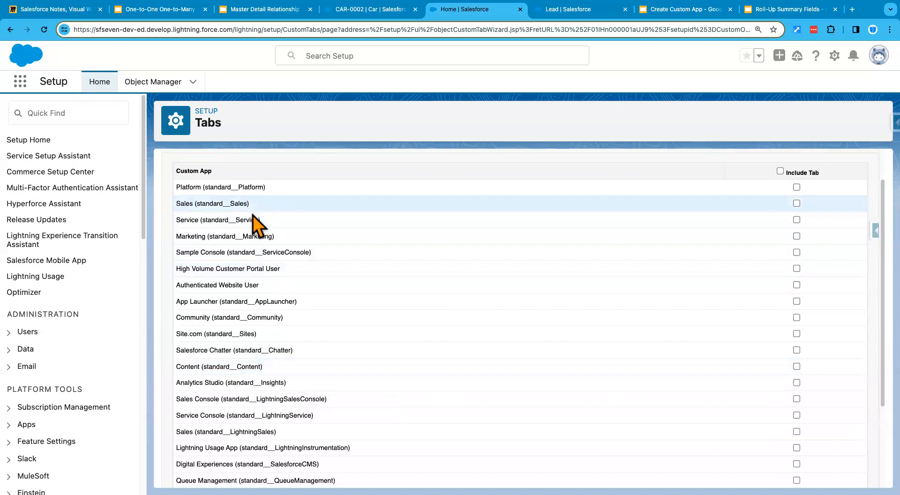
pyautogui.scroll(-3, 234, 366)
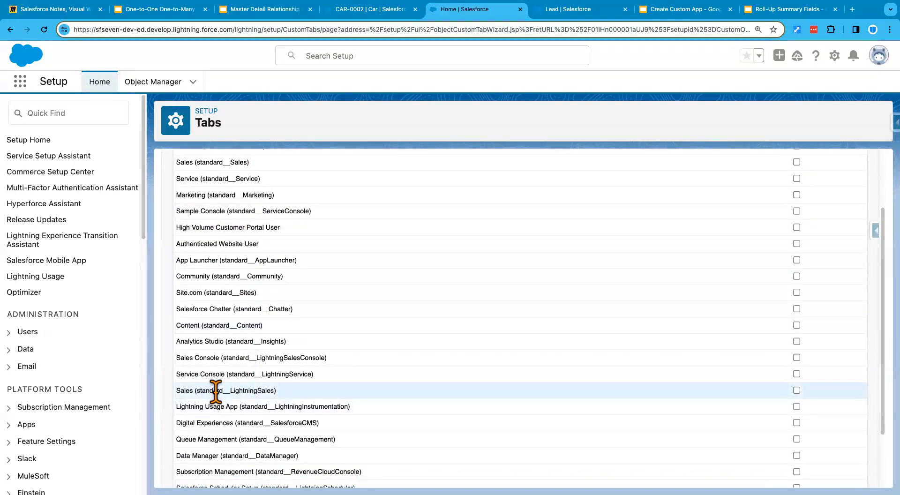
pyautogui.click(795, 390)
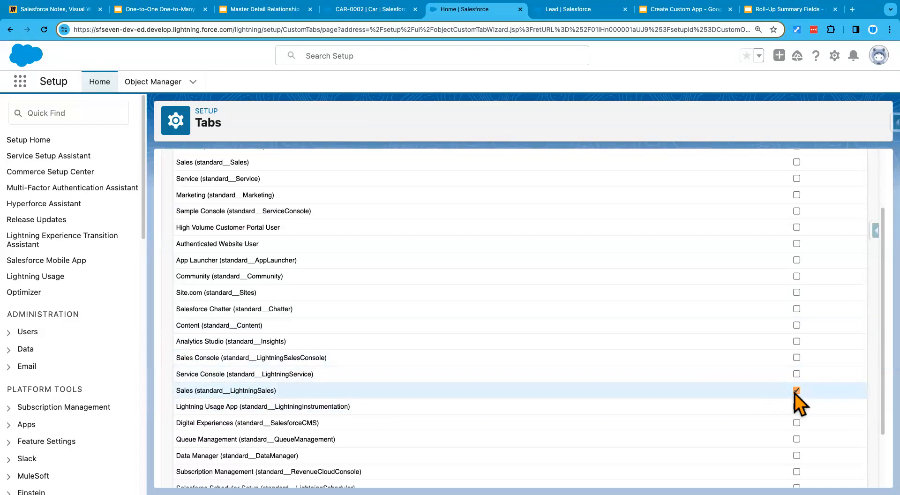
pyautogui.scroll(-5, 750, 412)
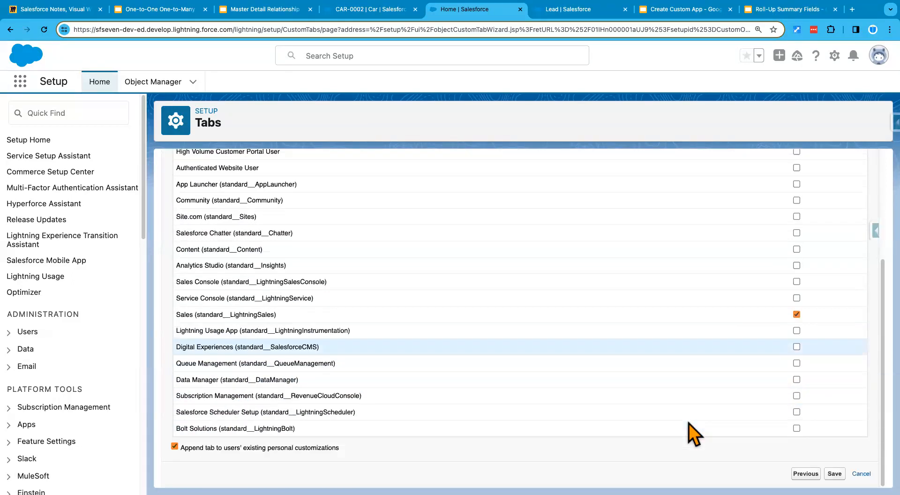
pyautogui.click(839, 472)
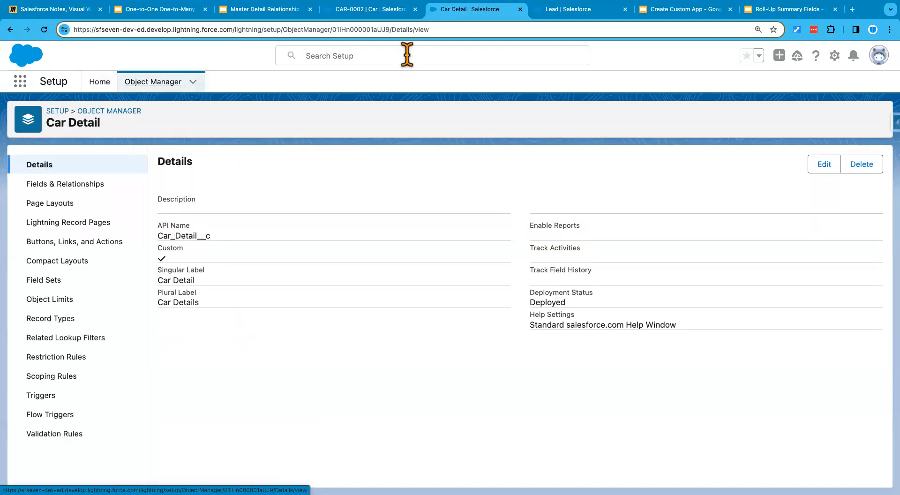
# Step: Return to the CAR-0002 record in the Sales app and reload the page
pyautogui.click(371, 9)
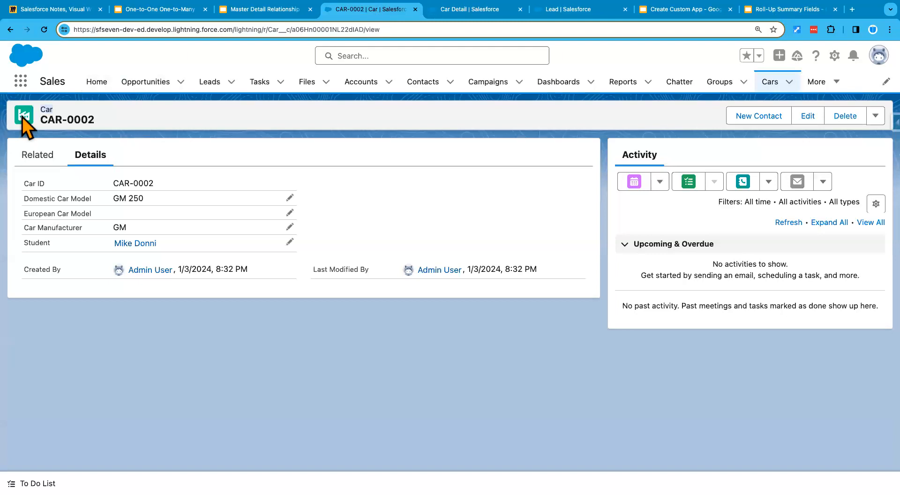
pyautogui.click(21, 80)
pyautogui.click(43, 29)
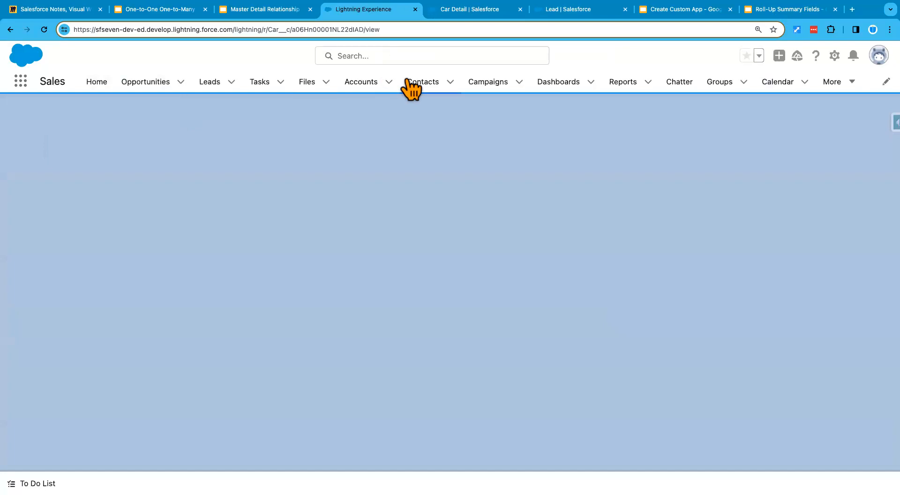
# Step: Open Schema Builder from the Lead setup page, clear all displayed objects and show only Car Detail, found by searching "car"
pyautogui.click(569, 14)
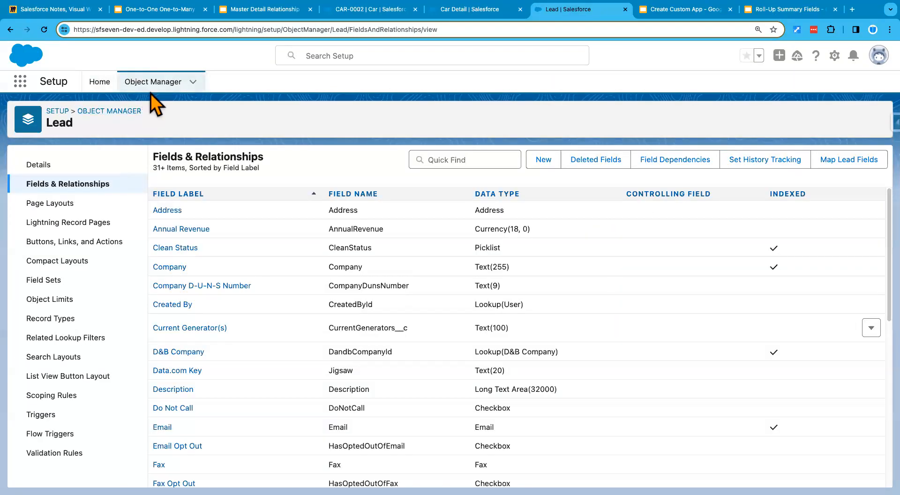
pyautogui.click(149, 86)
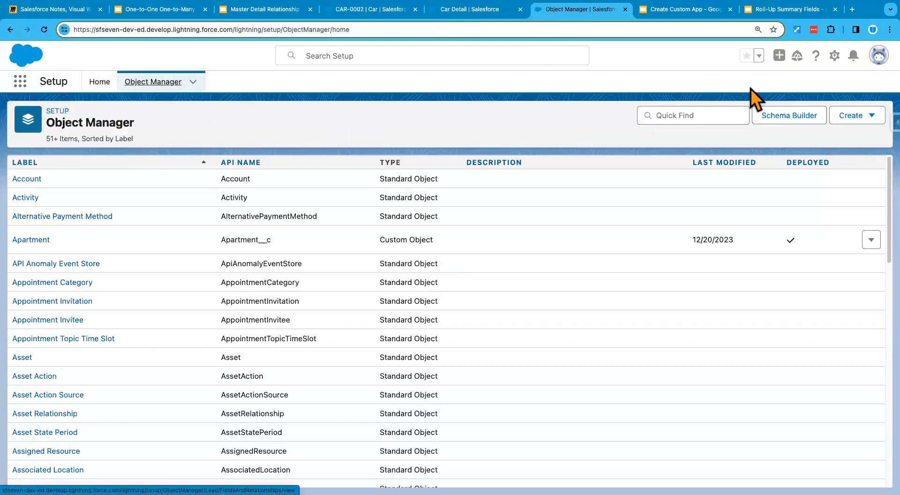
pyautogui.click(794, 117)
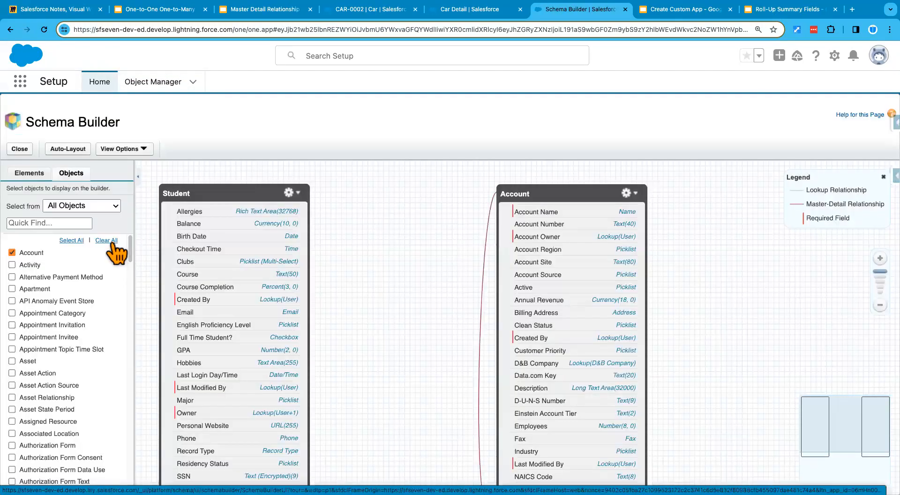
pyautogui.click(107, 240)
pyautogui.click(79, 223)
pyautogui.write('car')
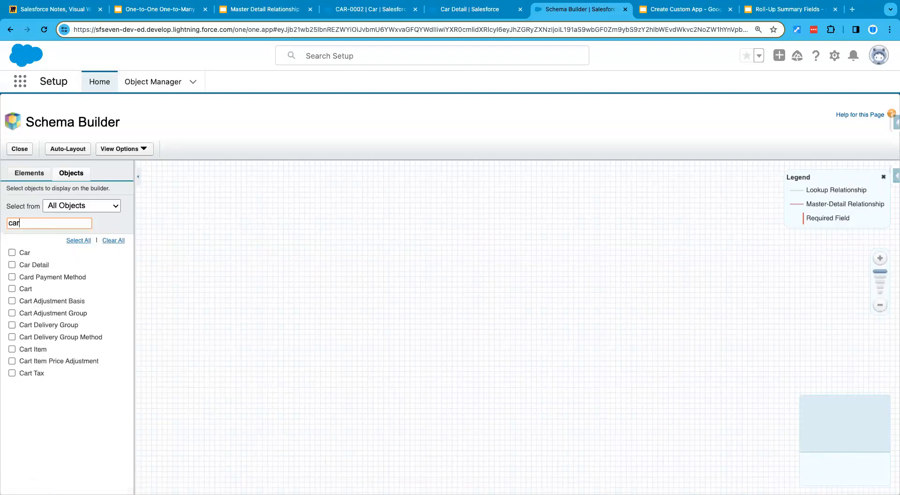
pyautogui.click(12, 265)
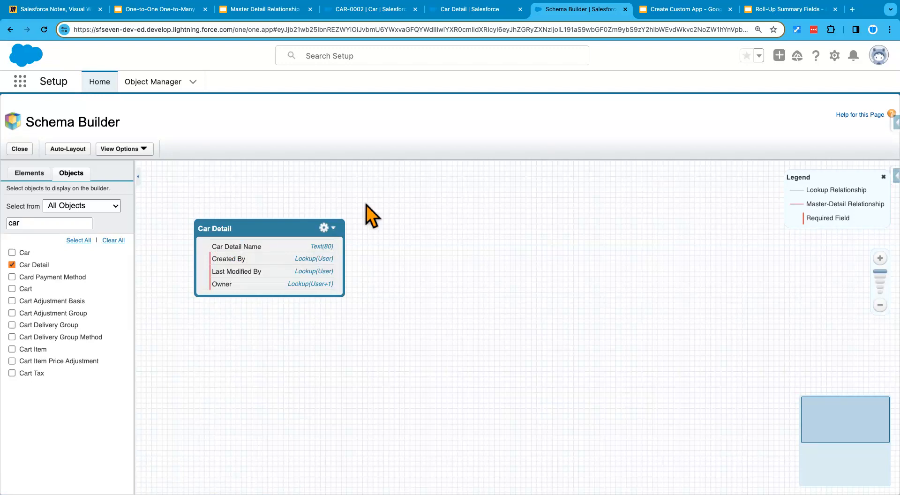
# Step: Return to the Sales app, search the App Launcher for "car" and open Car Details
pyautogui.click(347, 10)
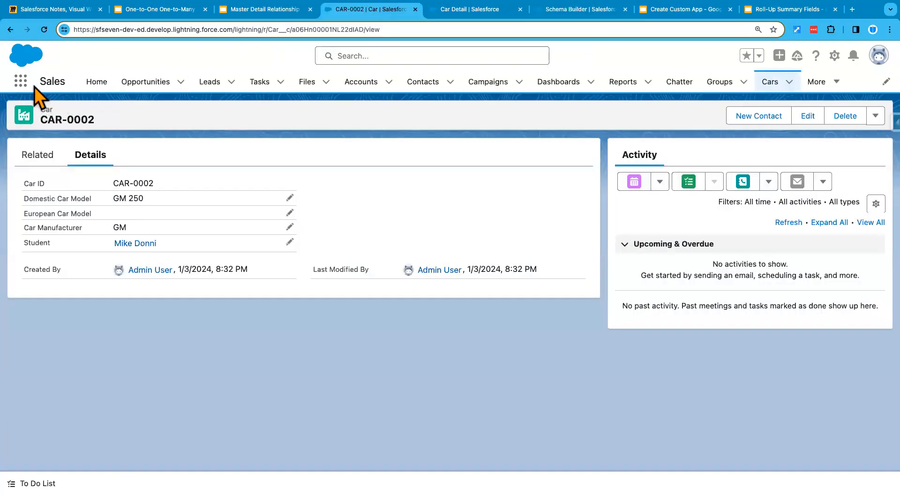
pyautogui.click(21, 81)
pyautogui.write('car')
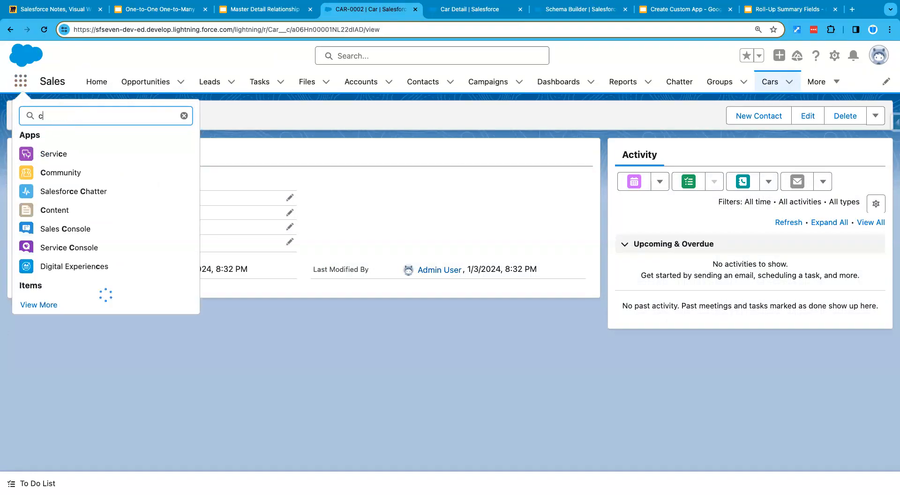
pyautogui.click(39, 181)
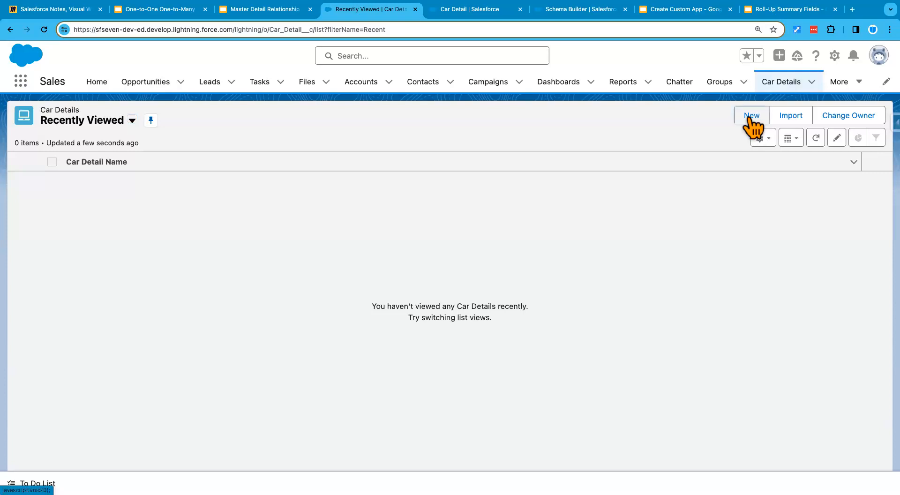
# Step: Create and save a new Car Detail record named Ford 150 Details
pyautogui.click(749, 120)
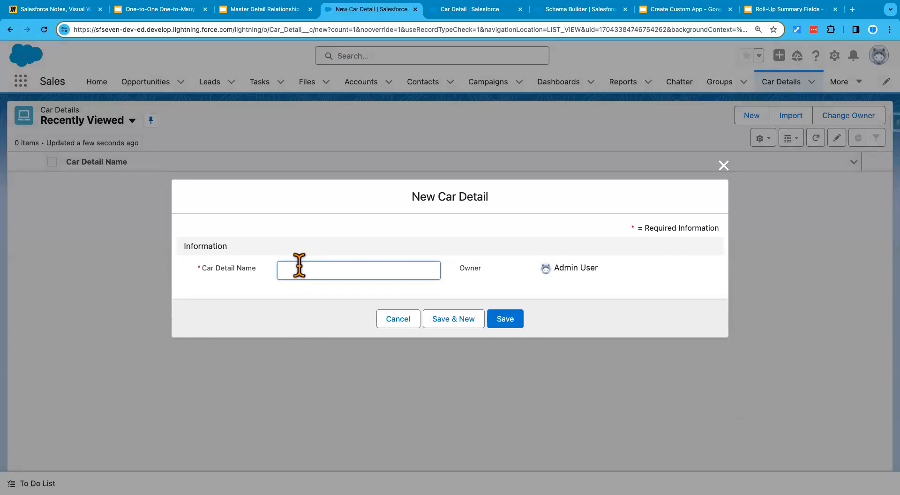
pyautogui.write('Car Detai')
pyautogui.press('BackSpace')
pyautogui.press('BackSpace')
pyautogui.press('BackSpace')
pyautogui.press('BackSpace')
pyautogui.press('BackSpace')
pyautogui.press('BackSpace')
pyautogui.press('BackSpace')
pyautogui.press('BackSpace')
pyautogui.press('BackSpace')
pyautogui.press('BackSpace')
pyautogui.write('Ford 150 Details')
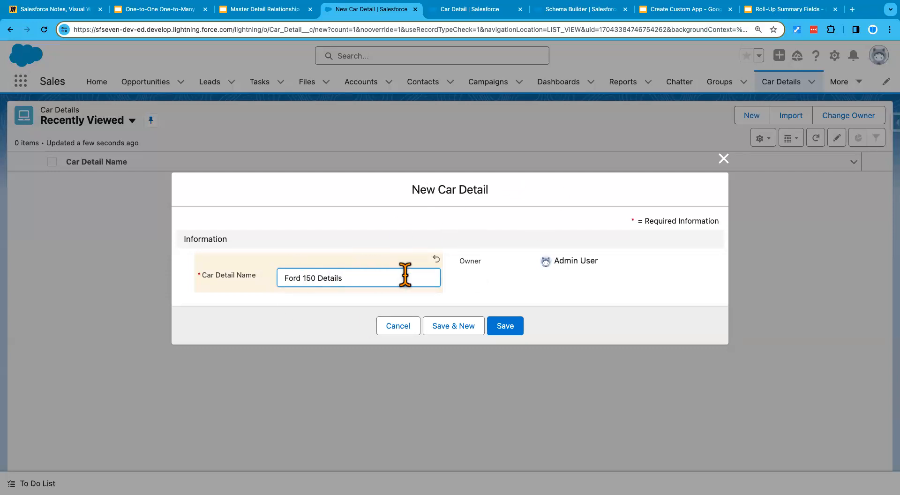
pyautogui.click(508, 328)
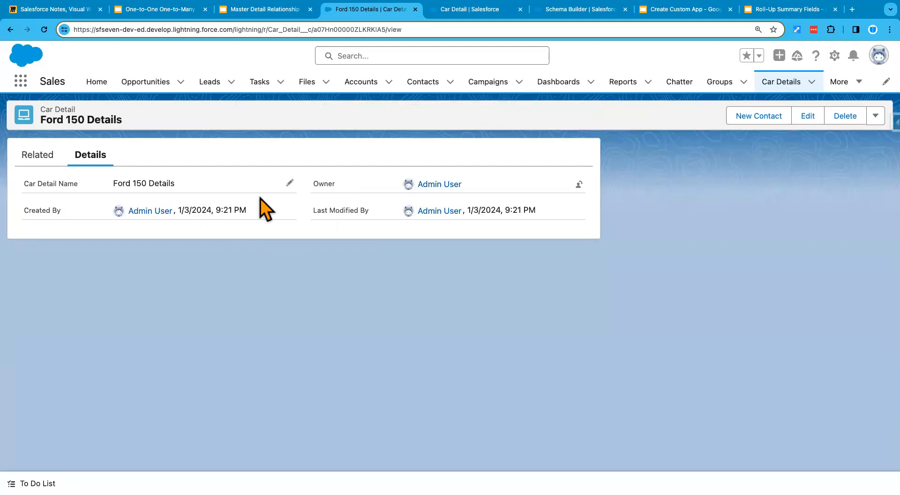
# Step: Switch to the Master Detail Relationship presentation in Google Slides and review the slide on other M:D relationship characteristics
pyautogui.click(265, 13)
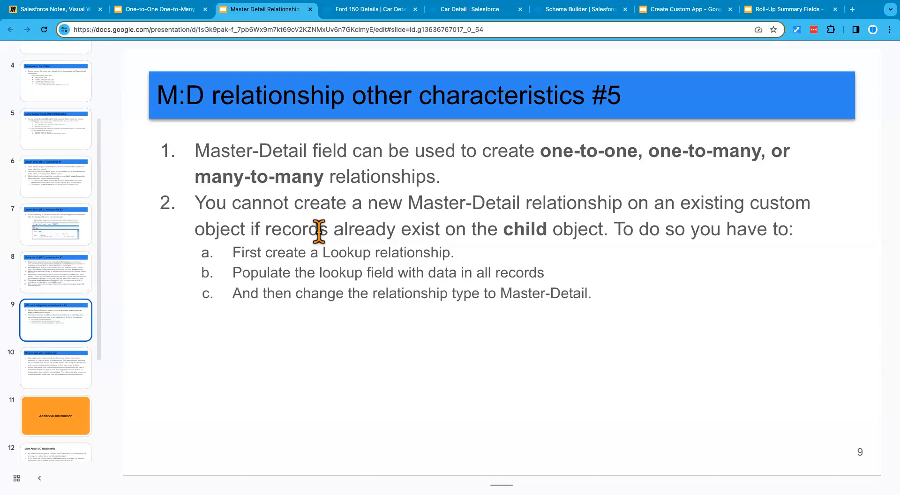
# Step: Switch back to Salesforce, open the Car Details list, and add the Car object beside Car Detail on the Schema Builder canvas
pyautogui.click(370, 10)
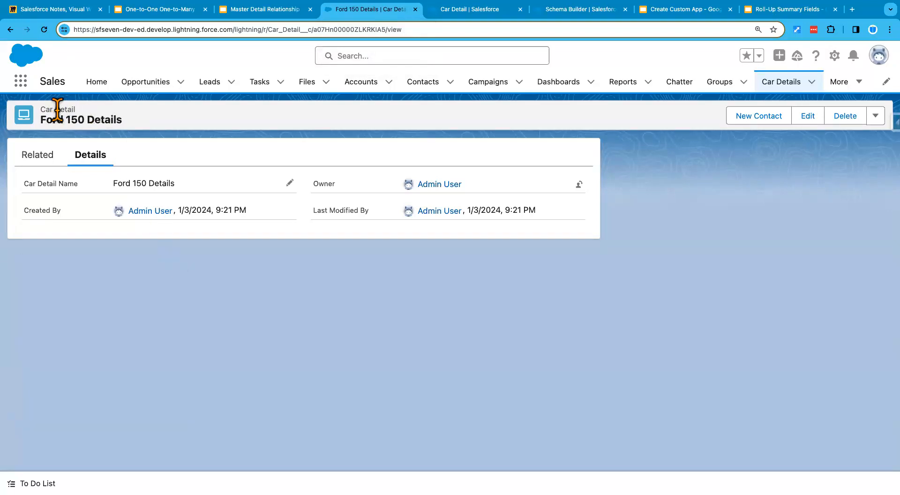
pyautogui.click(774, 84)
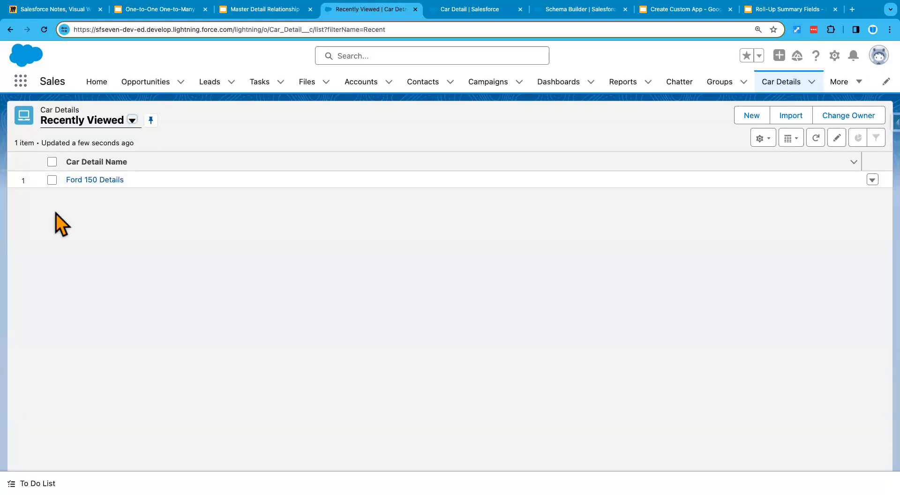
pyautogui.click(473, 9)
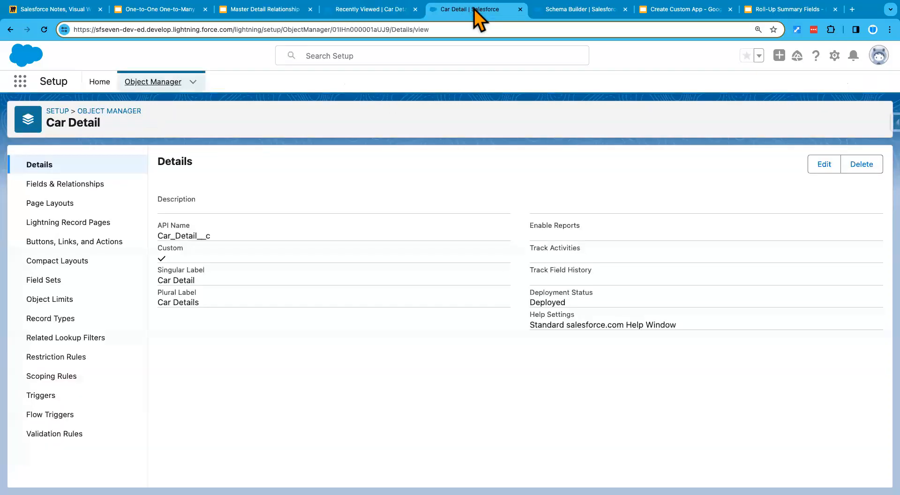
pyautogui.click(575, 10)
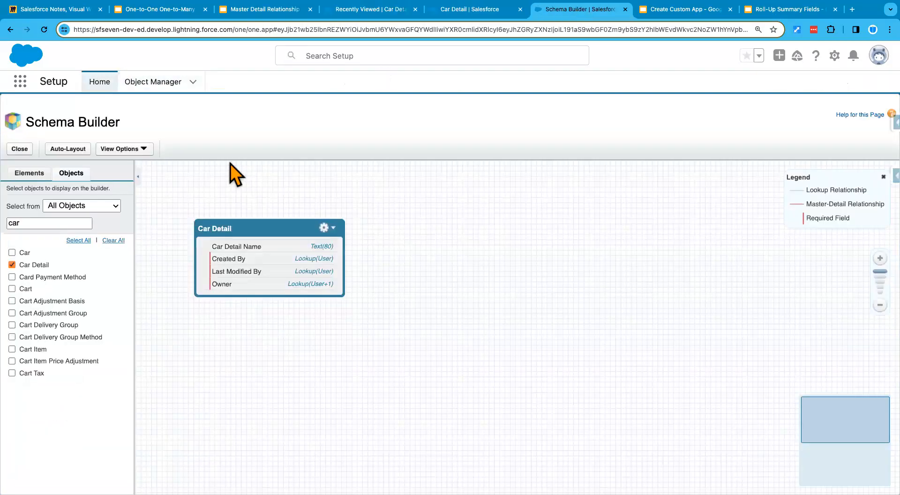
pyautogui.click(12, 252)
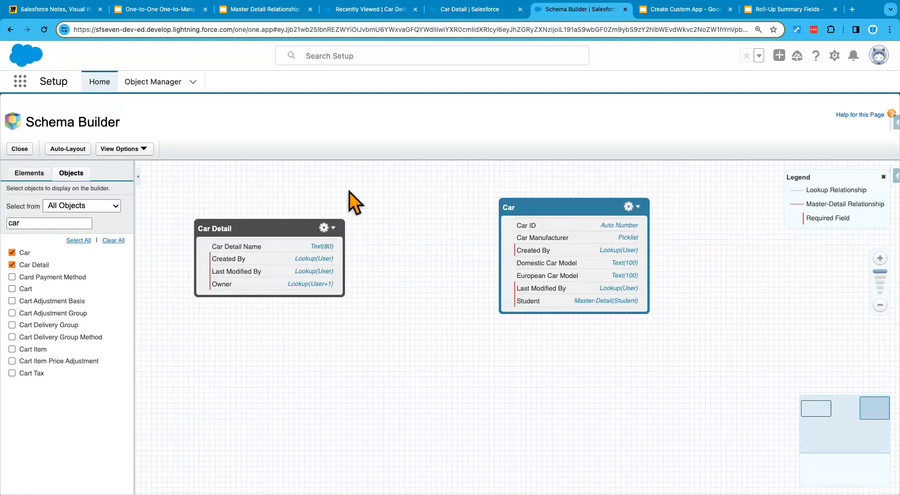
# Step: Review the Car Details record list and the M:D relationship characteristics slide in Google Slides
pyautogui.click(470, 12)
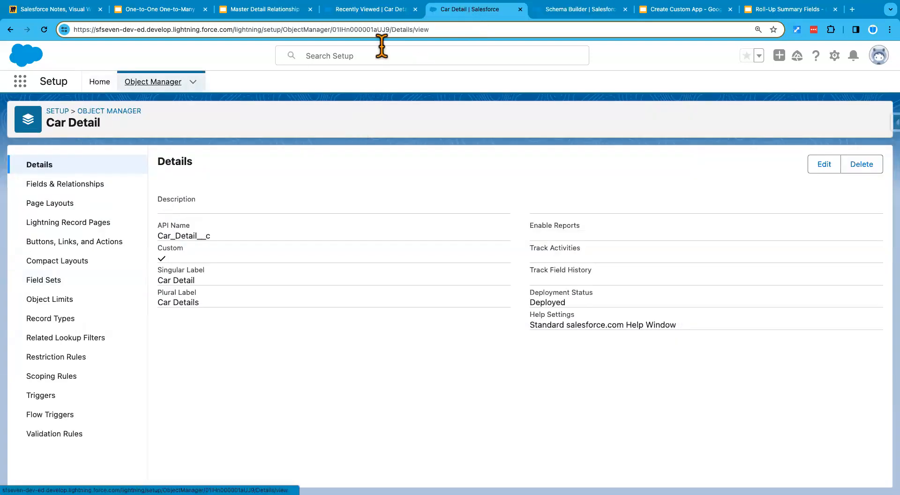
pyautogui.click(378, 11)
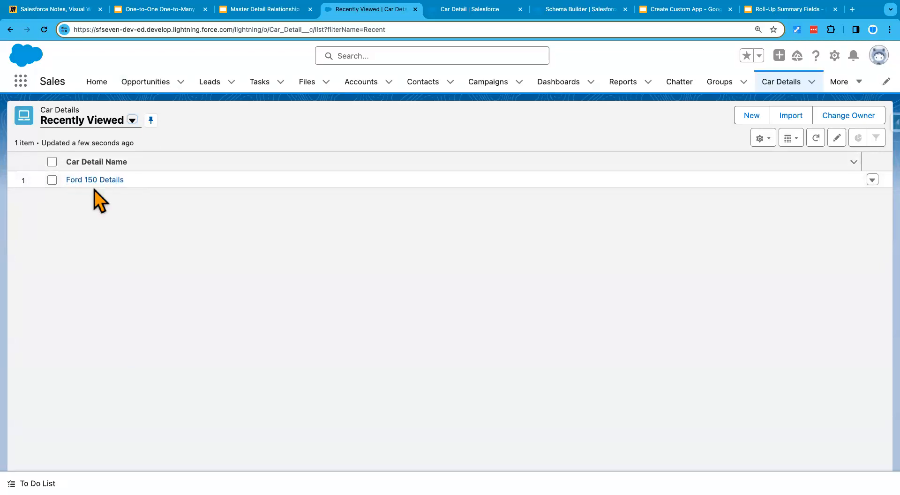
pyautogui.click(255, 10)
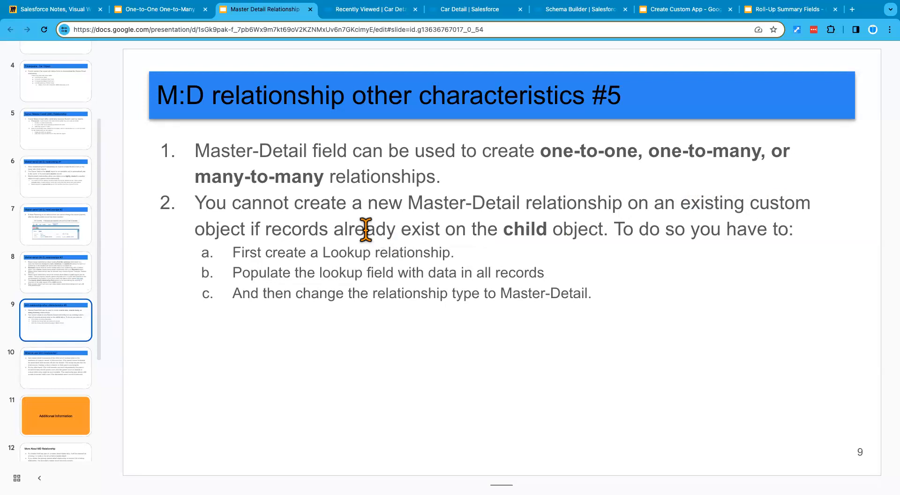
# Step: Return to Salesforce and start a new custom field on the Car Detail object with the Master-Detail Relationship data type
pyautogui.click(474, 11)
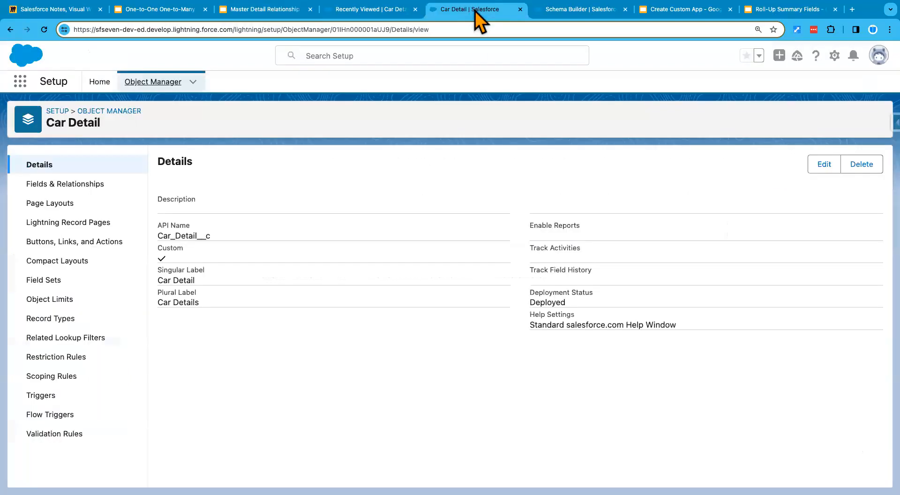
pyautogui.click(79, 187)
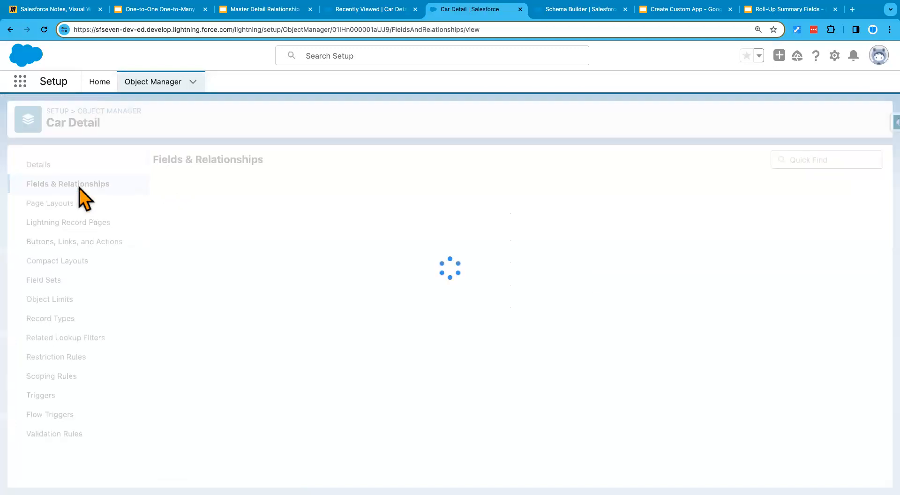
pyautogui.click(619, 161)
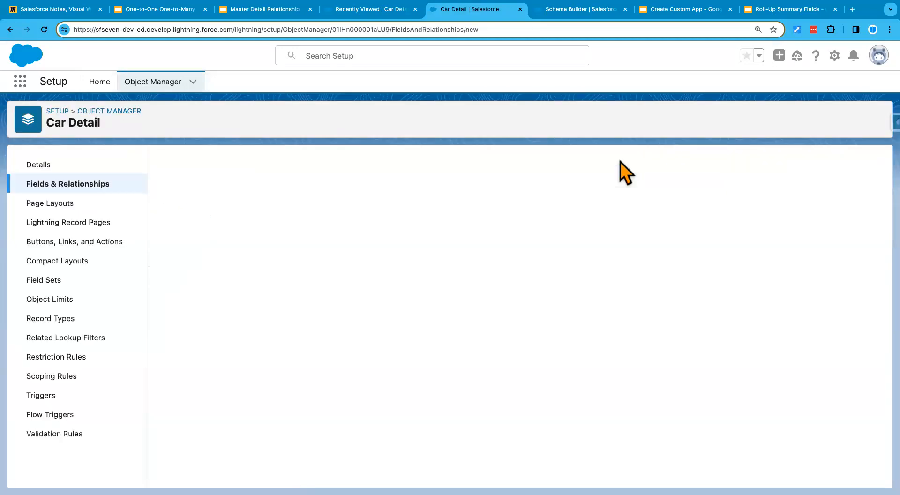
pyautogui.click(201, 401)
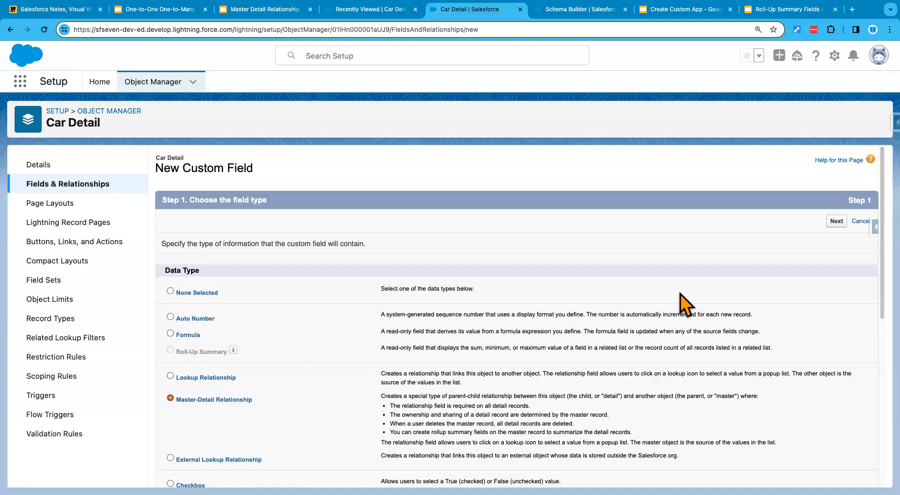
pyautogui.click(836, 221)
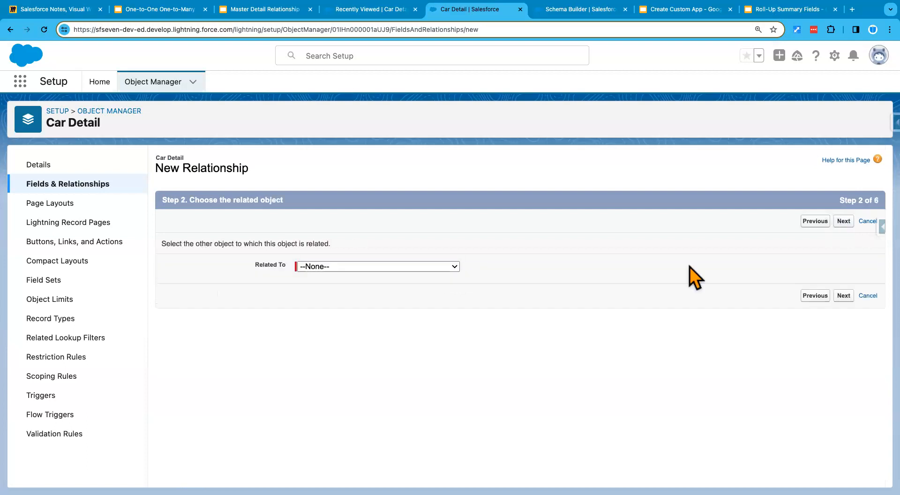
# Step: Relate the new master-detail field to the Car object and continue to its label and name settings
pyautogui.click(357, 270)
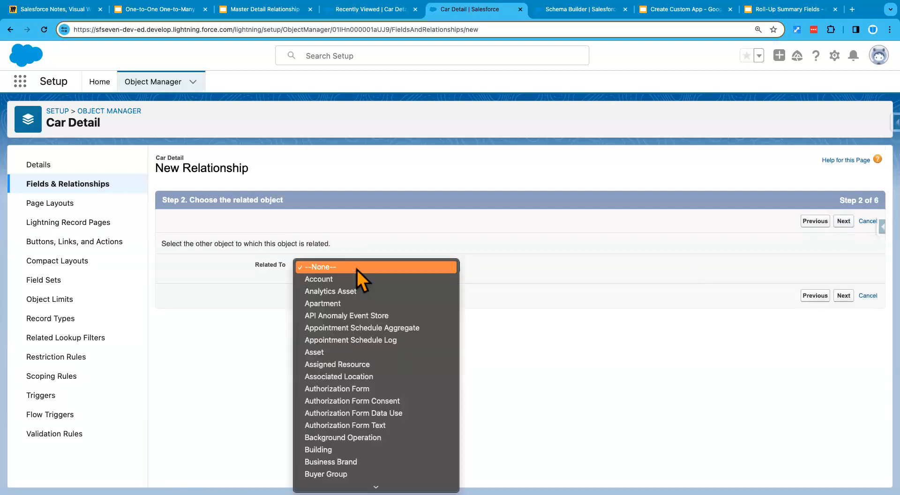
pyautogui.scroll(-5, 340, 395)
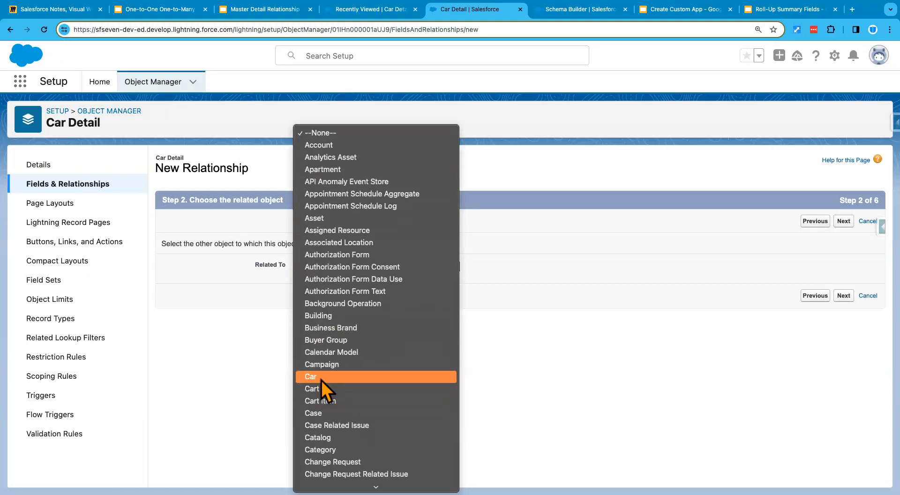
pyautogui.click(321, 379)
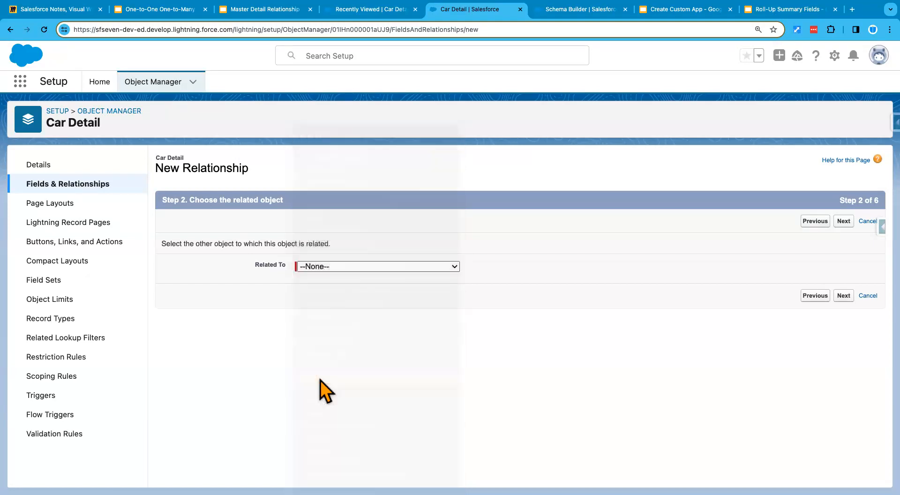
pyautogui.click(843, 296)
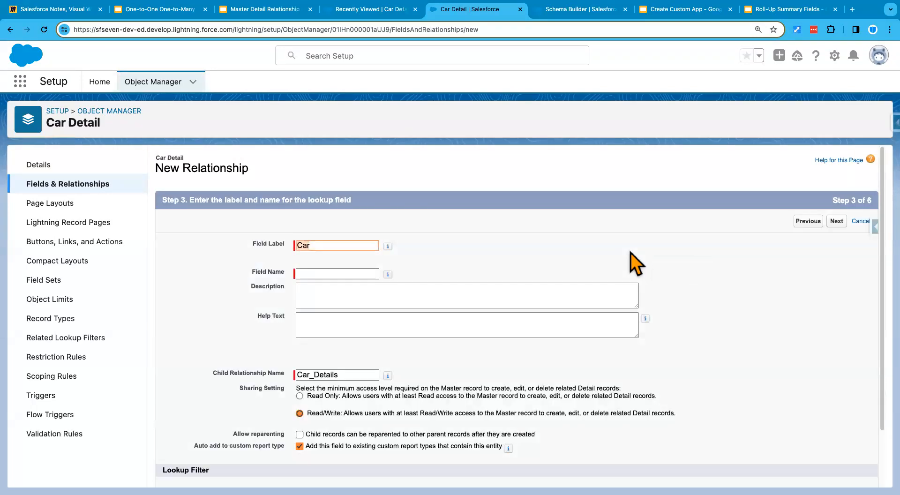
# Step: Fill in the field name Car, accept the default security, page layout and related list settings, and try to save the master-detail relationship
pyautogui.click(324, 275)
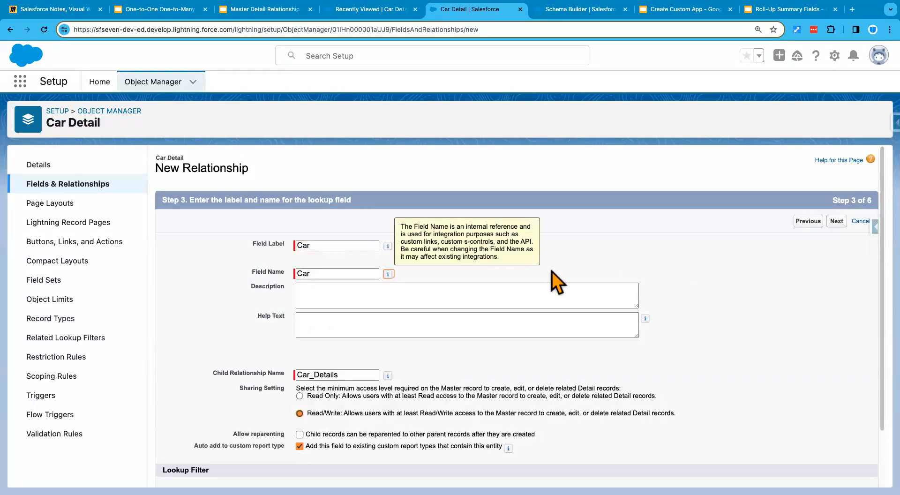
pyautogui.scroll(-2, 550, 365)
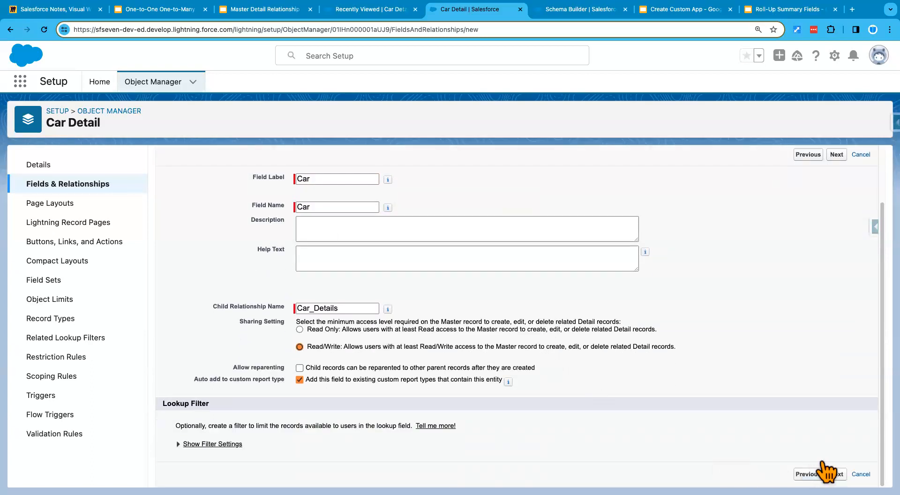
pyautogui.click(830, 472)
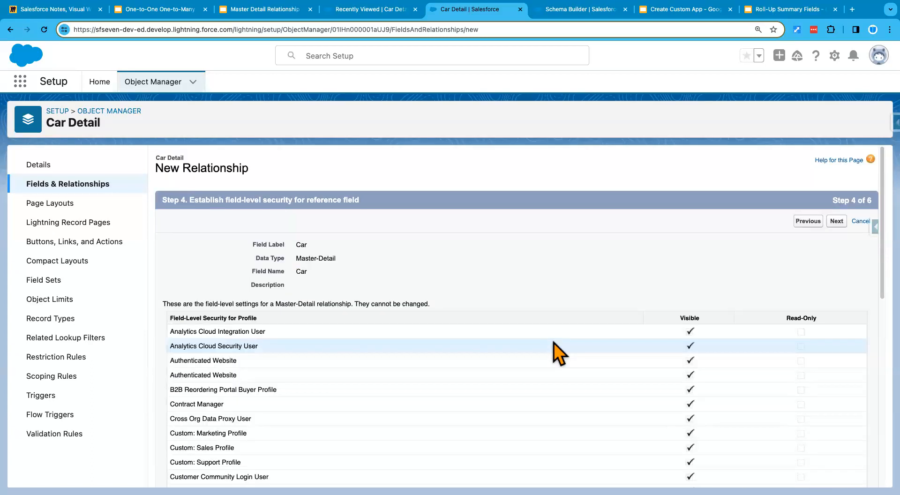
pyautogui.click(836, 221)
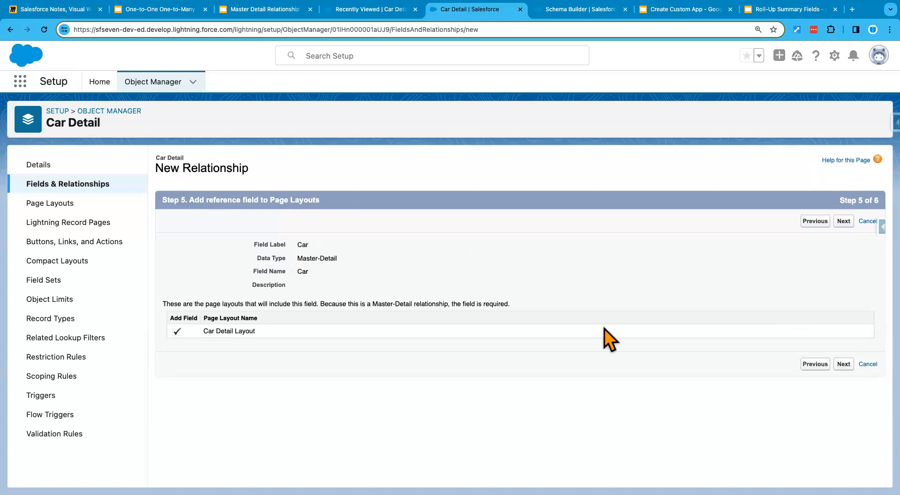
pyautogui.click(843, 364)
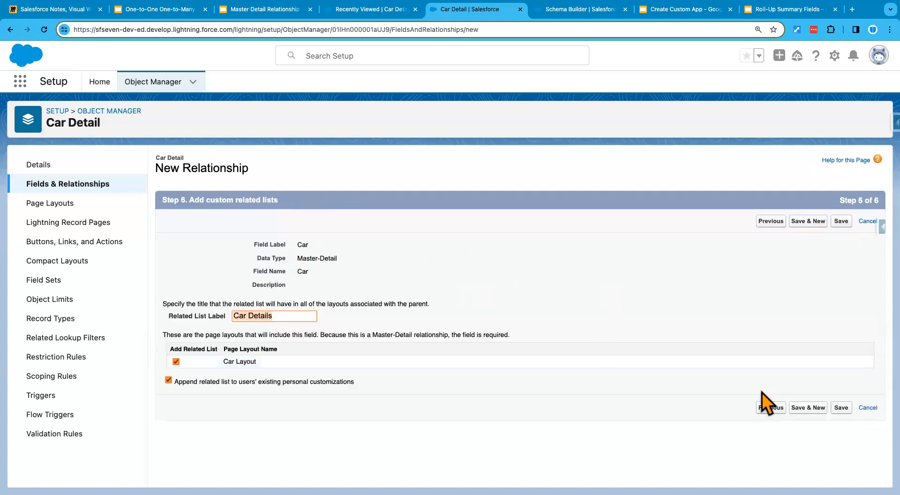
pyautogui.click(841, 408)
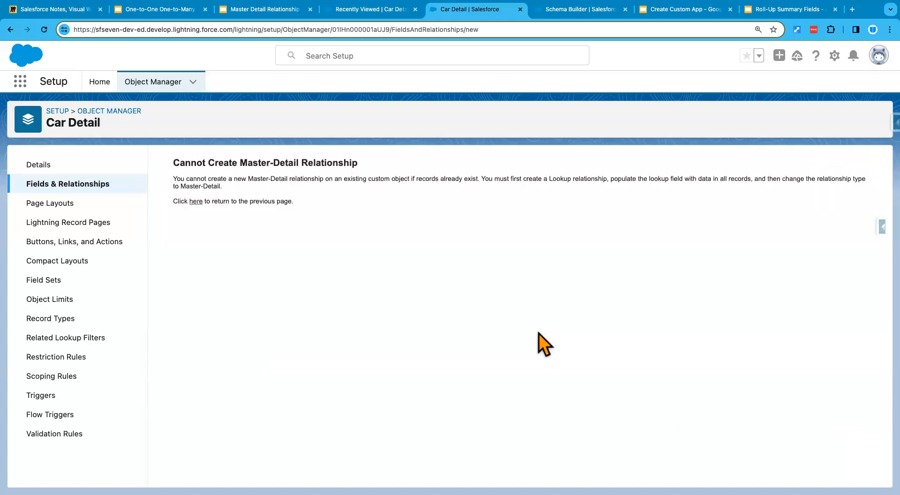
# Step: Examine the explanation of the master-detail creation error and compare it with the slide on M:D relationship characteristics
pyautogui.doubleClick(176, 164)
pyautogui.moveTo(246, 162); pyautogui.dragTo(375, 160)
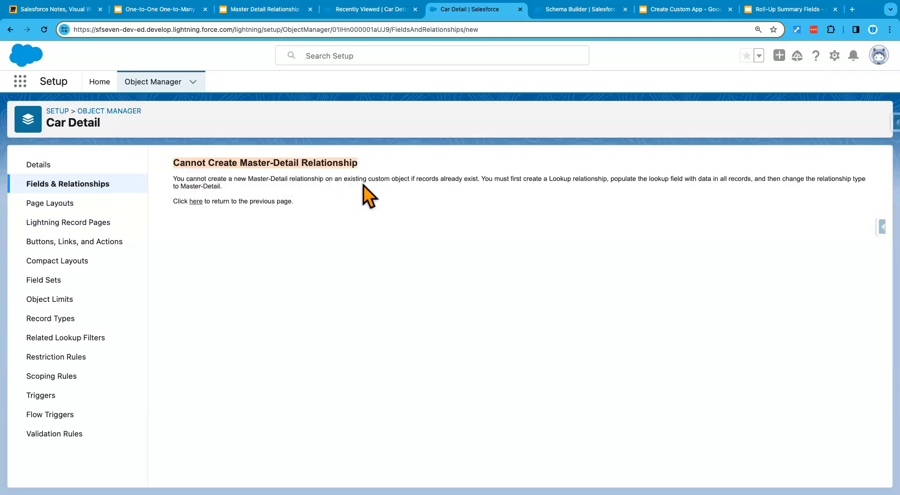
pyautogui.moveTo(478, 178); pyautogui.dragTo(392, 178)
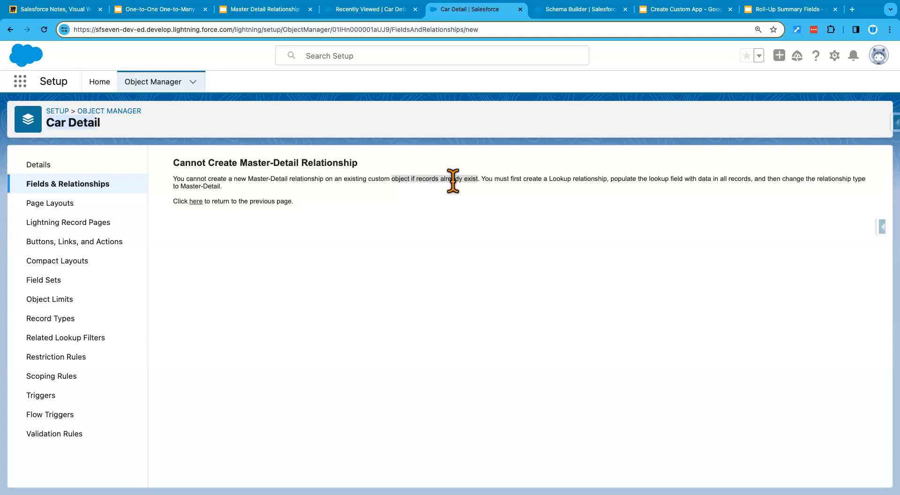
pyautogui.click(477, 179)
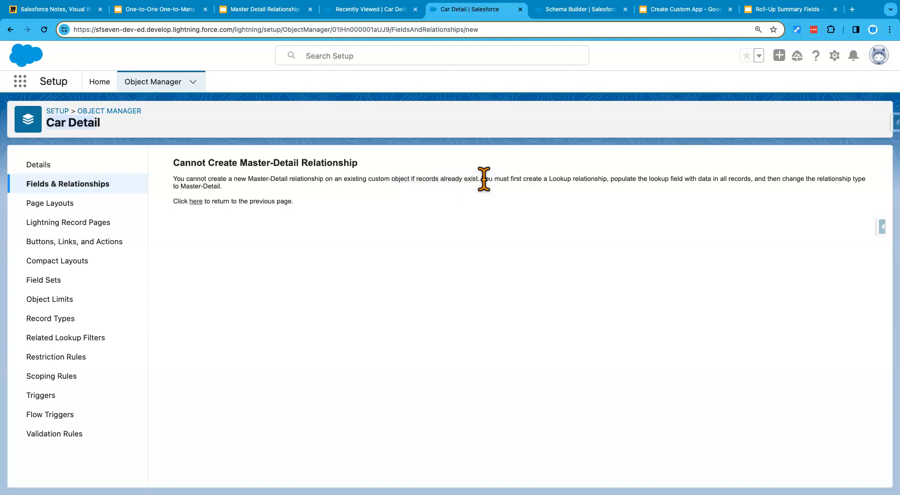
pyautogui.moveTo(489, 178); pyautogui.dragTo(543, 186)
pyautogui.moveTo(600, 186); pyautogui.dragTo(608, 179)
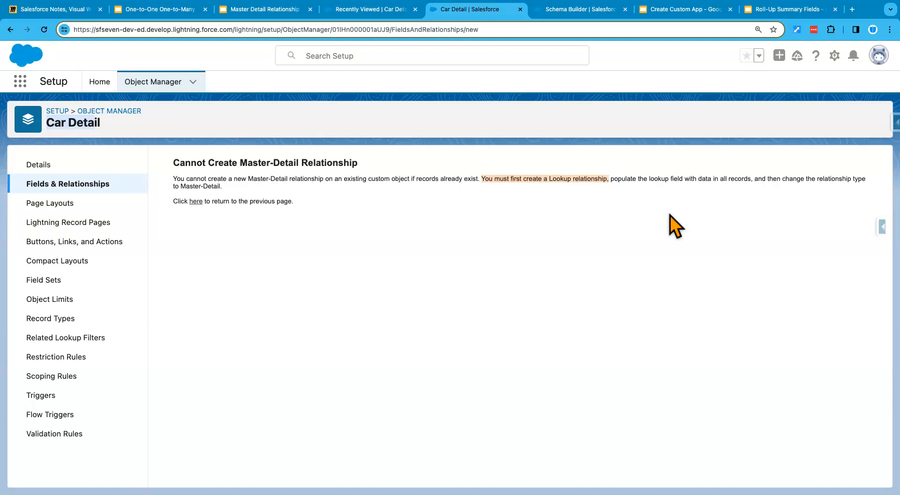
pyautogui.click(521, 186)
pyautogui.moveTo(484, 179); pyautogui.dragTo(576, 179)
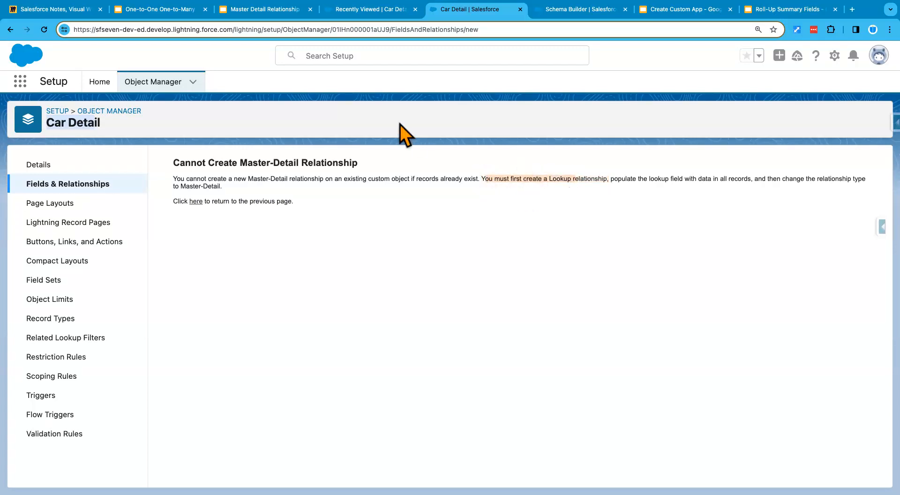
pyautogui.click(263, 9)
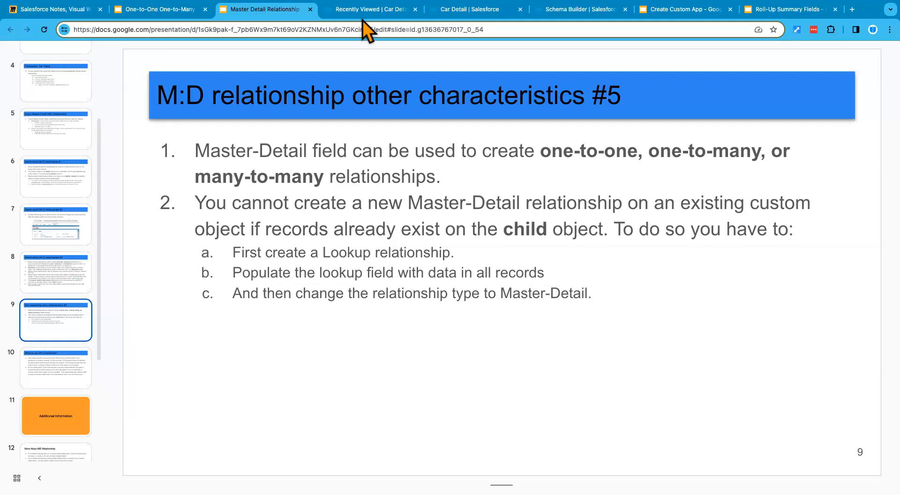
pyautogui.click(456, 10)
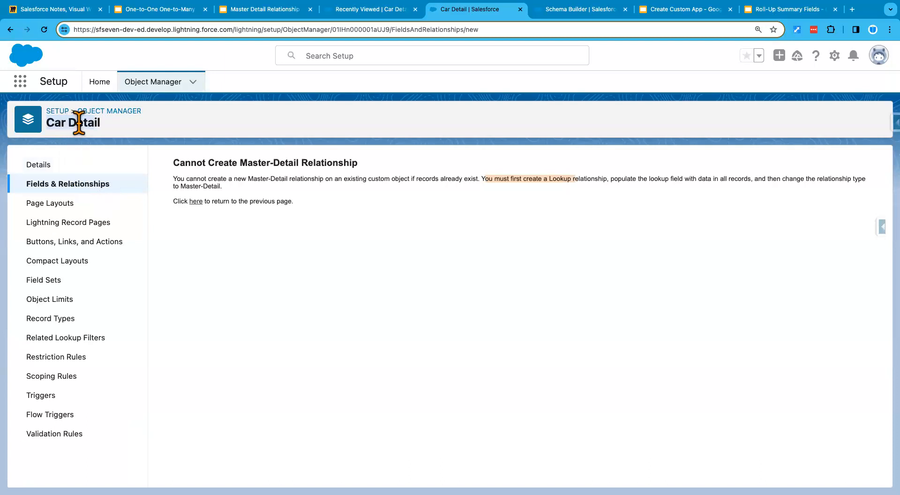
# Step: Go back to Car Detail's fields and start a new custom field with the Lookup Relationship data type
pyautogui.click(199, 203)
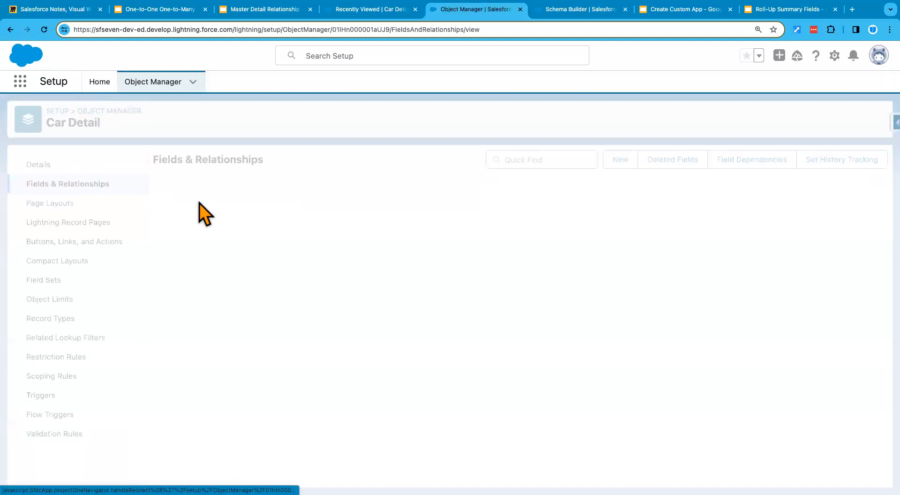
pyautogui.click(620, 160)
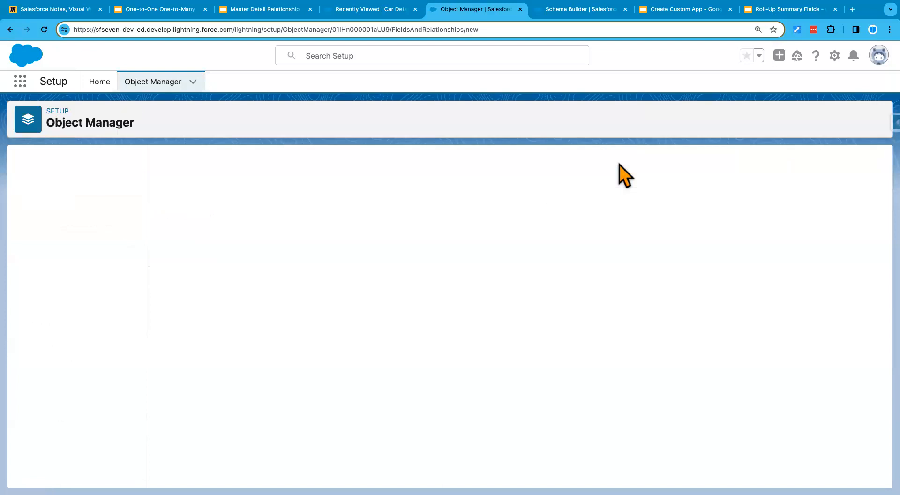
pyautogui.click(192, 376)
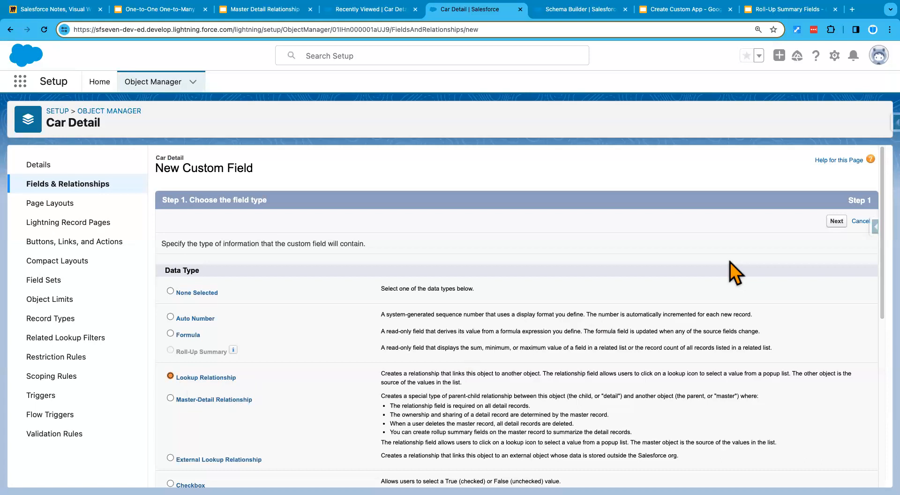
pyautogui.click(837, 221)
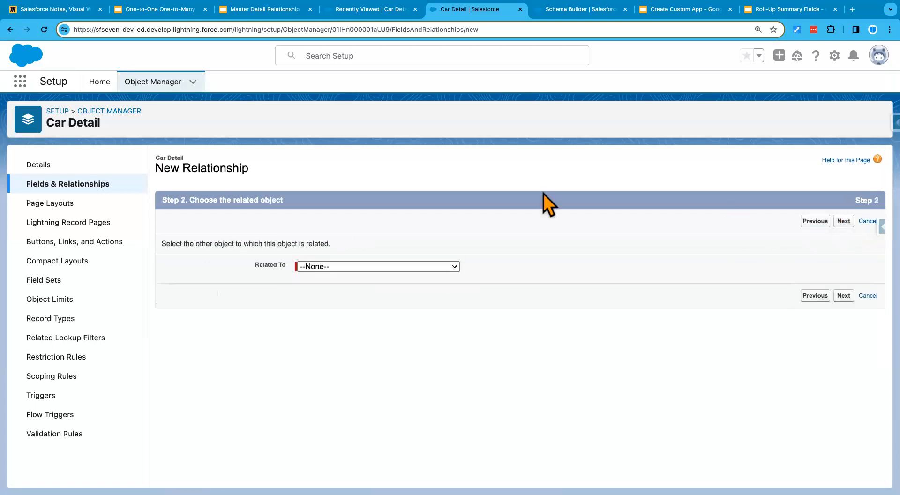
# Step: Relate the new lookup field to the Car object, fill in the field name Car and continue to field-level security
pyautogui.click(372, 268)
pyautogui.scroll(-10, 345, 367)
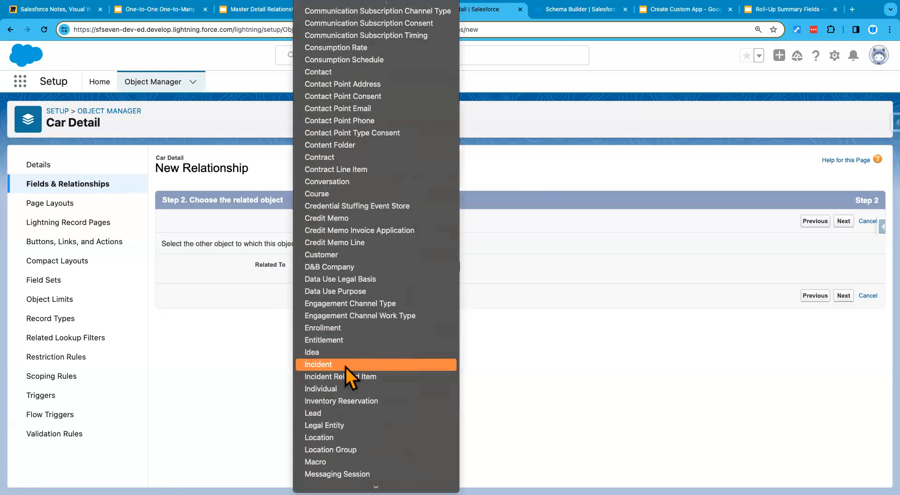
pyautogui.scroll(5, 355, 227)
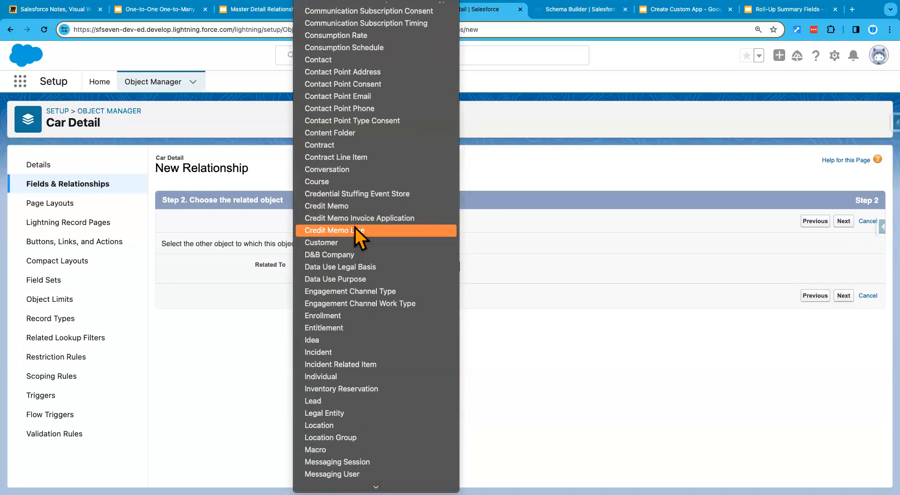
pyautogui.scroll(3, 355, 227)
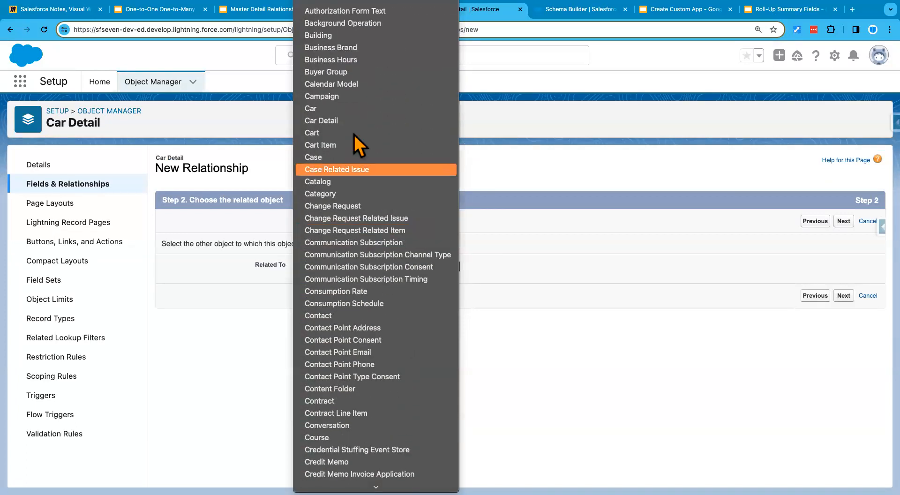
pyautogui.click(338, 109)
pyautogui.click(841, 295)
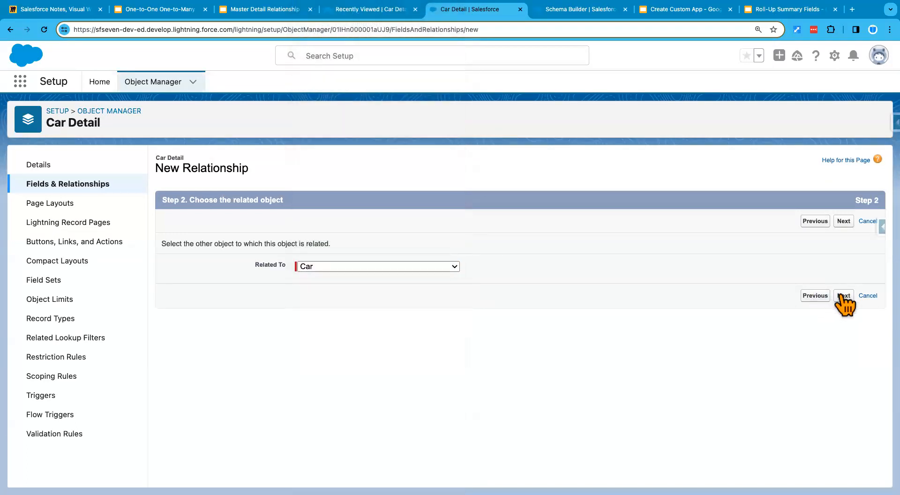
pyautogui.click(342, 273)
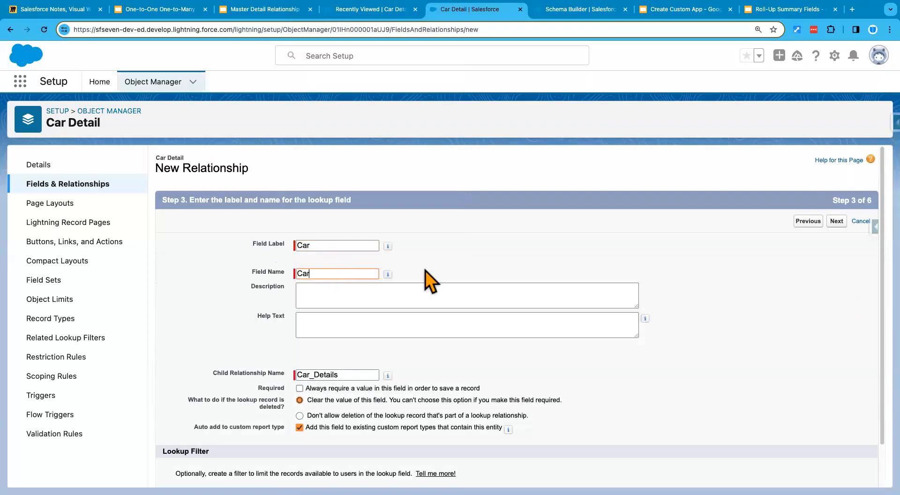
pyautogui.scroll(-2, 696, 338)
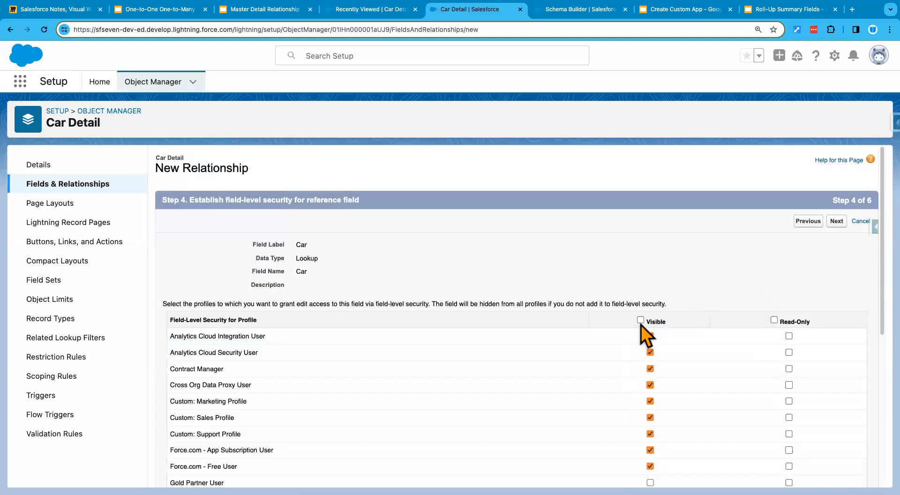
# Step: Restrict the Car lookup field's visibility to the Standard User and System Administrator profiles
pyautogui.doubleClick(640, 320)
pyautogui.scroll(-3, 628, 349)
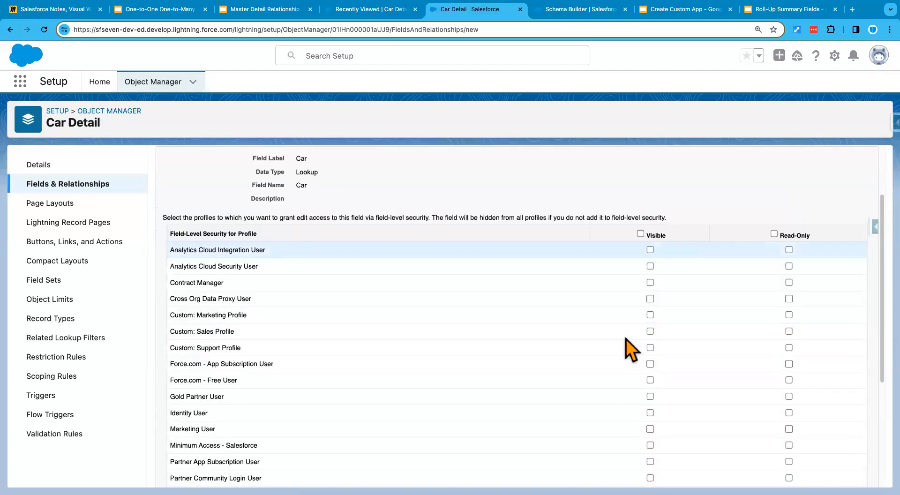
pyautogui.scroll(-5, 657, 477)
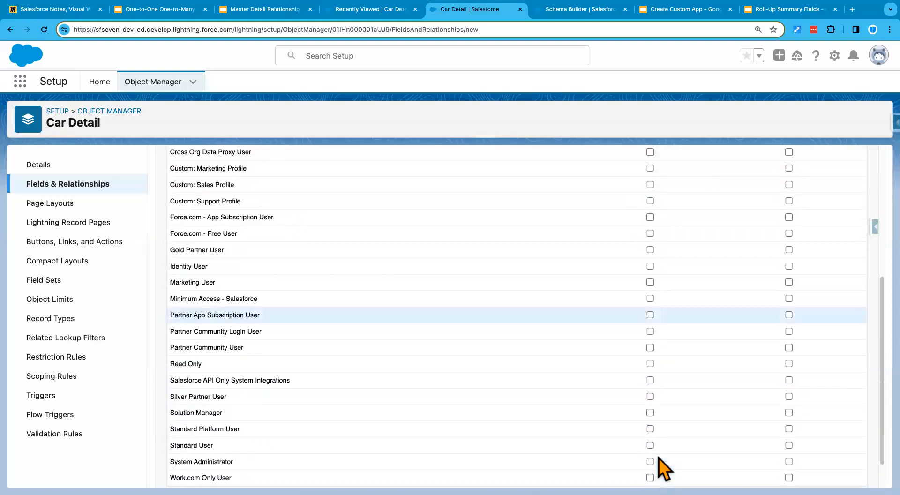
pyautogui.click(650, 444)
pyautogui.click(650, 461)
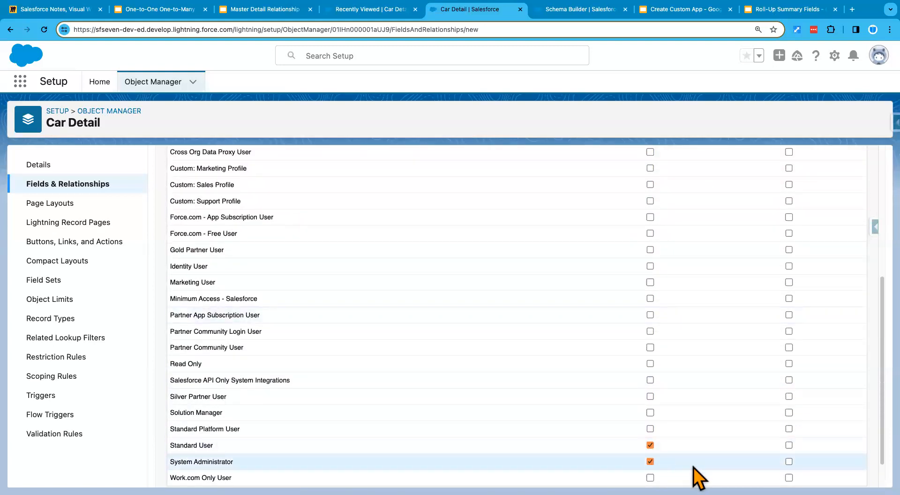
pyautogui.scroll(8, 693, 470)
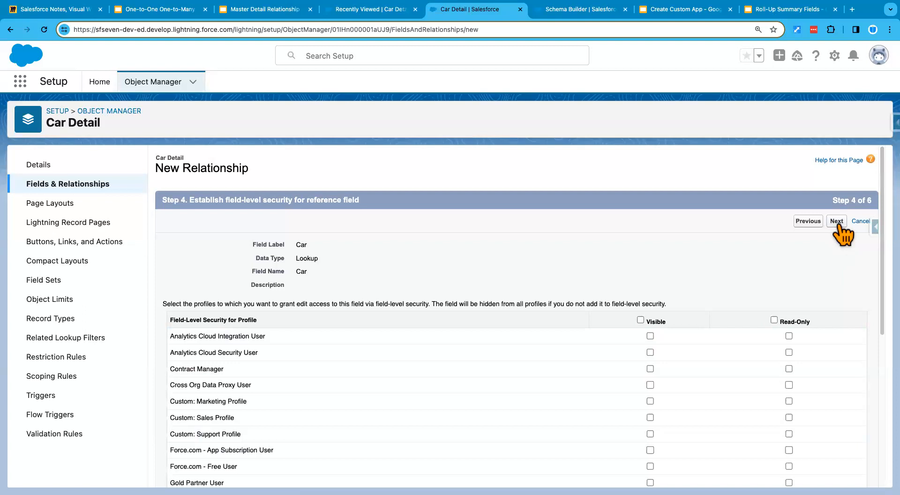
# Step: Accept the default page layout and related list settings and save the Car lookup field
pyautogui.click(837, 221)
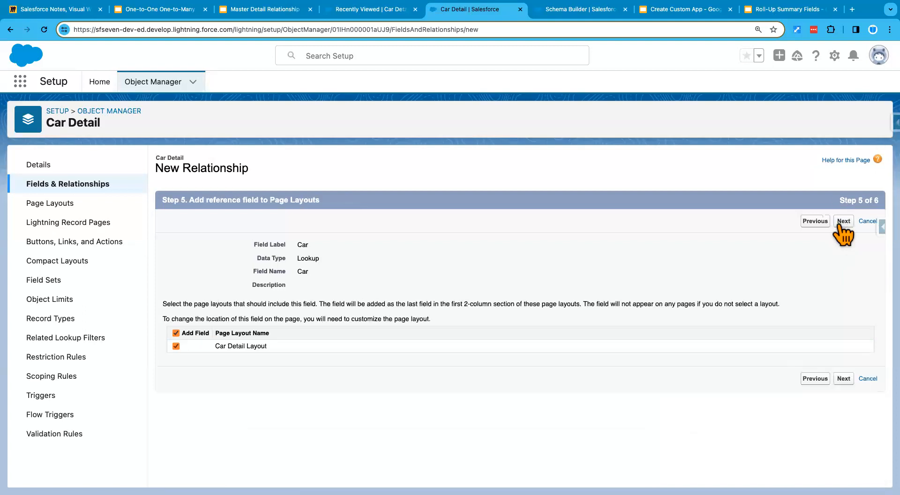
pyautogui.click(843, 378)
pyautogui.click(841, 426)
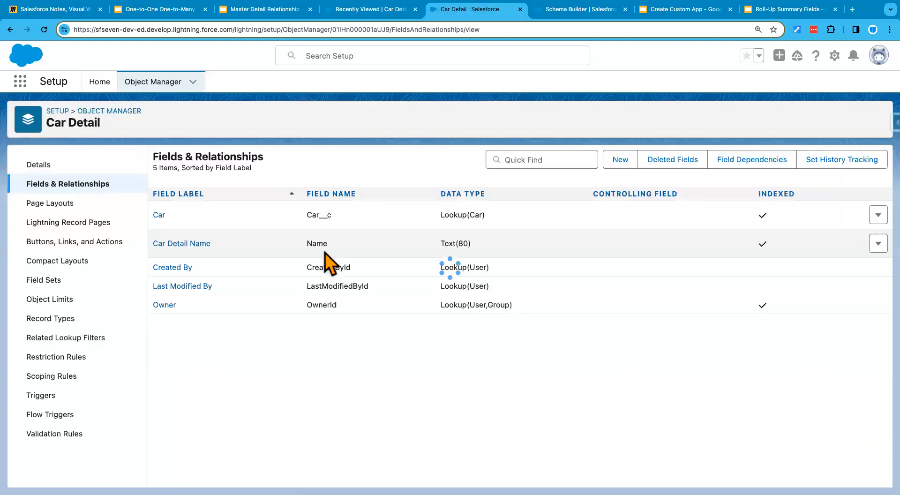
# Step: Reload Schema Builder to check how Car Detail relates to Car, and review the slide on M:D relationship characteristics
pyautogui.click(589, 19)
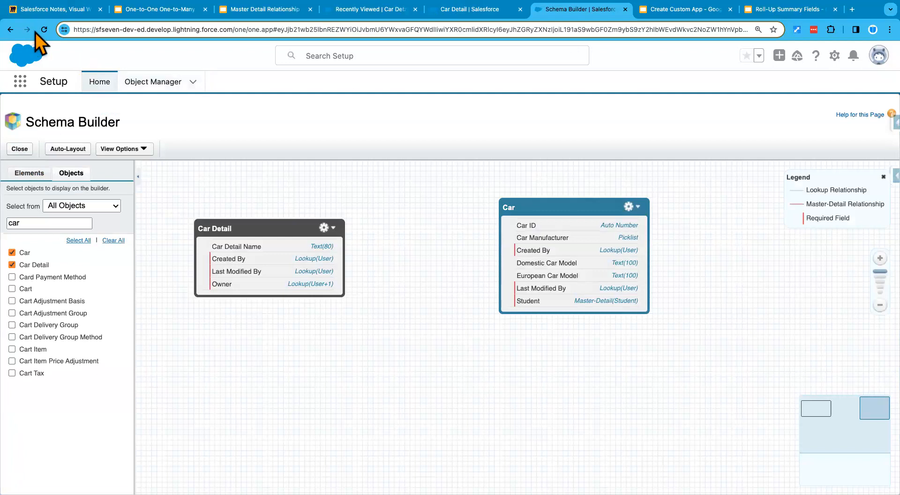
pyautogui.click(42, 31)
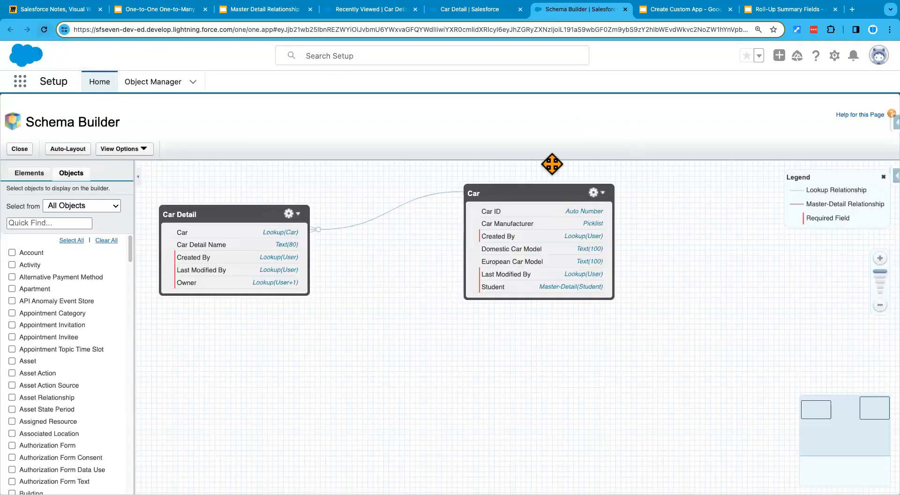
pyautogui.click(251, 12)
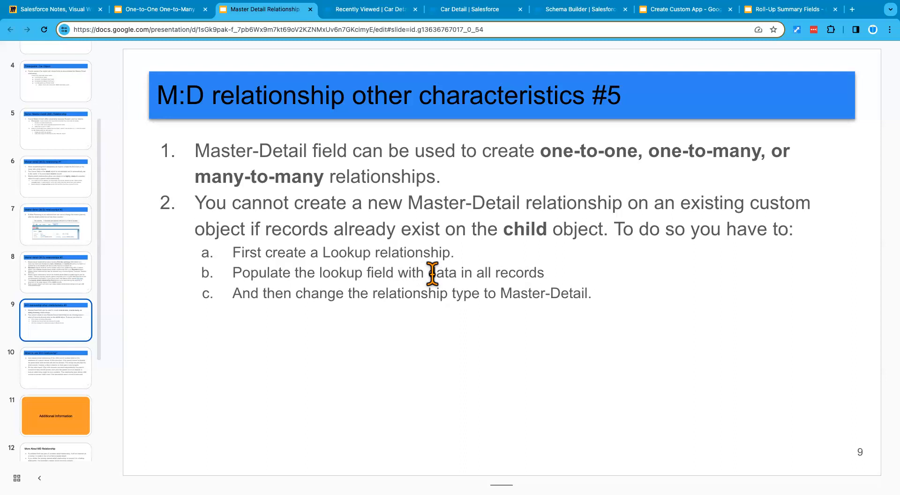
# Step: Return to the Car Details records list and open the Ford 150 Details record
pyautogui.click(453, 11)
pyautogui.click(378, 10)
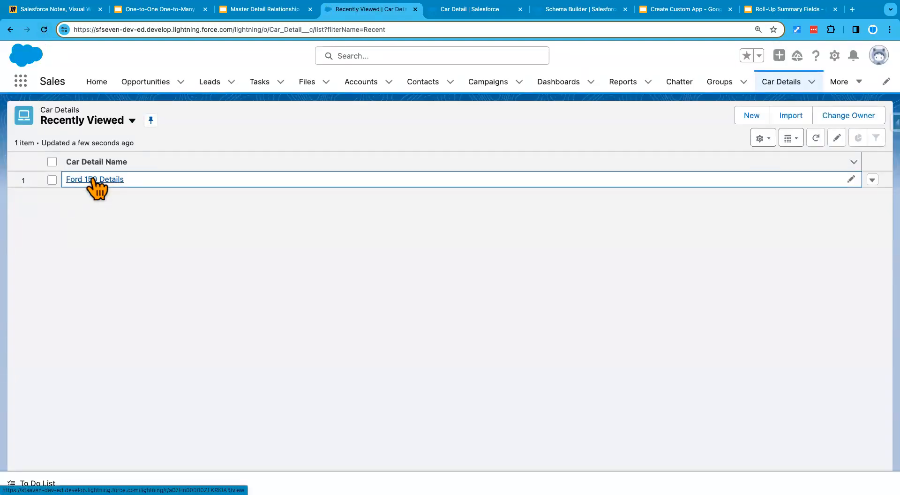
pyautogui.click(92, 180)
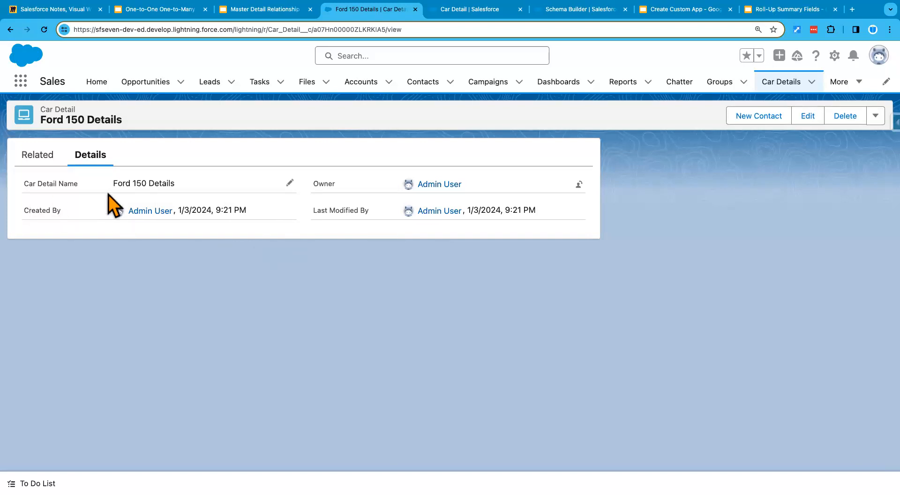
# Step: Set the display density to Comfy and refresh the page
pyautogui.click(877, 57)
pyautogui.click(718, 153)
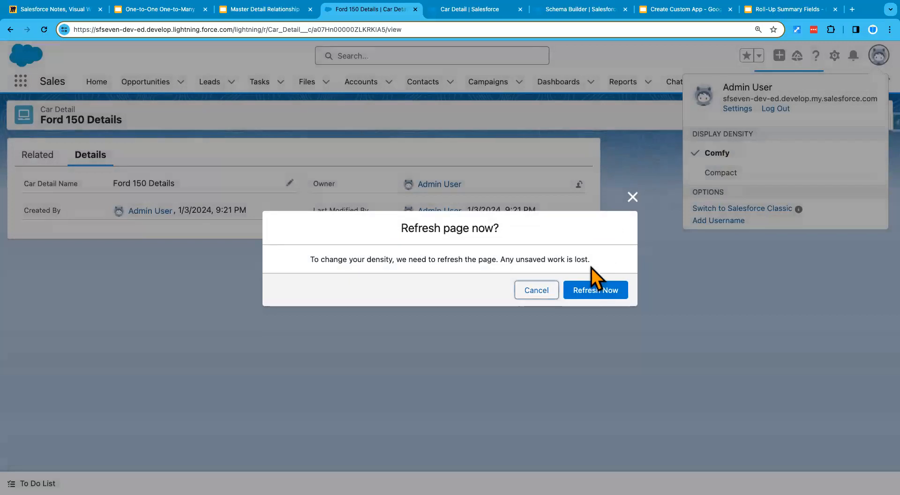
pyautogui.click(592, 291)
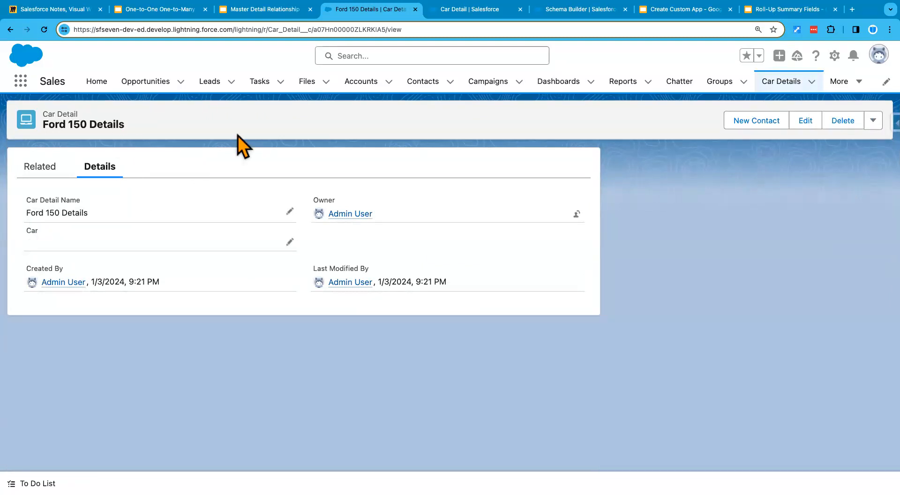
# Step: Open Ford 150 Details from the All list view of Car Details and try to edit its Car field
pyautogui.click(782, 82)
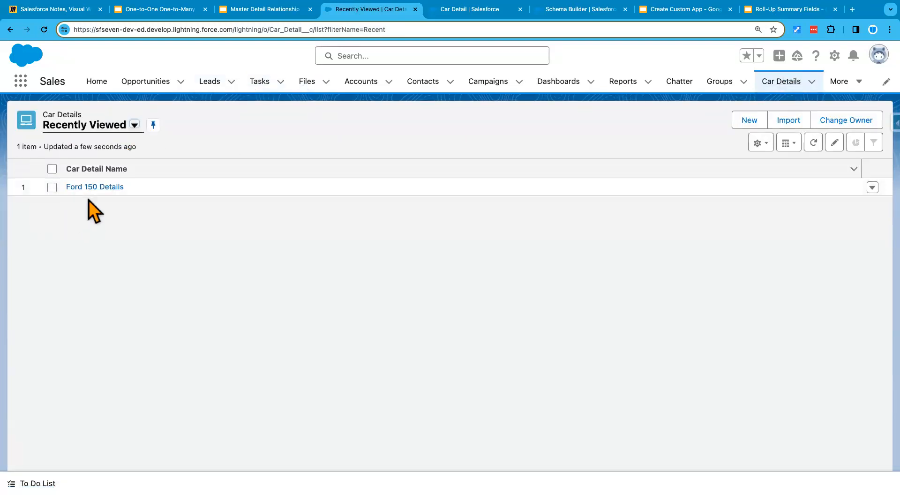
pyautogui.click(135, 124)
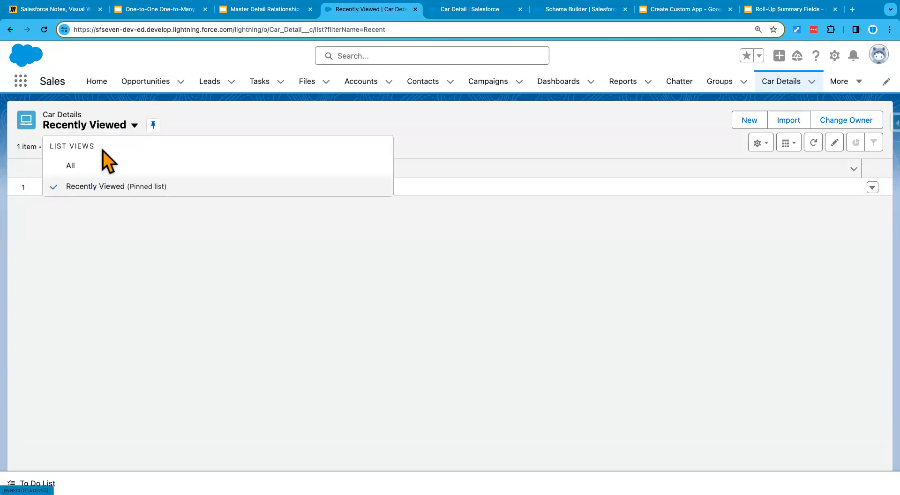
pyautogui.click(78, 165)
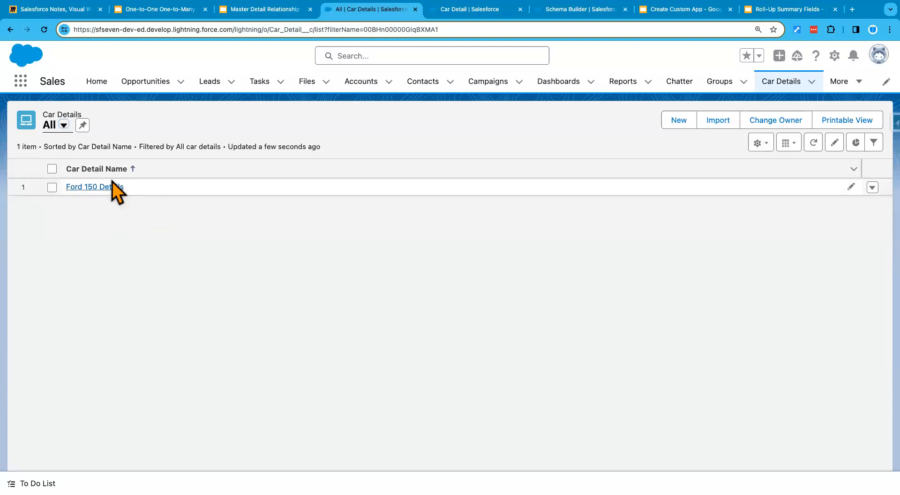
pyautogui.click(89, 187)
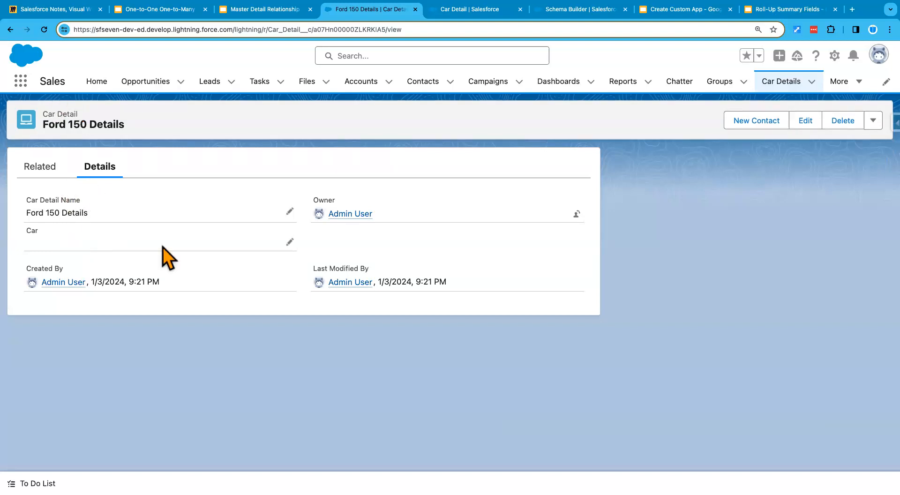
pyautogui.click(288, 243)
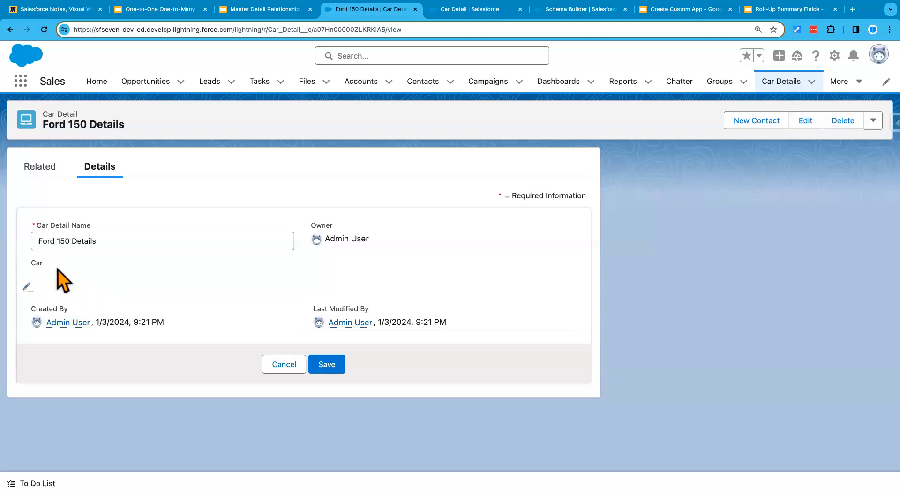
pyautogui.click(27, 287)
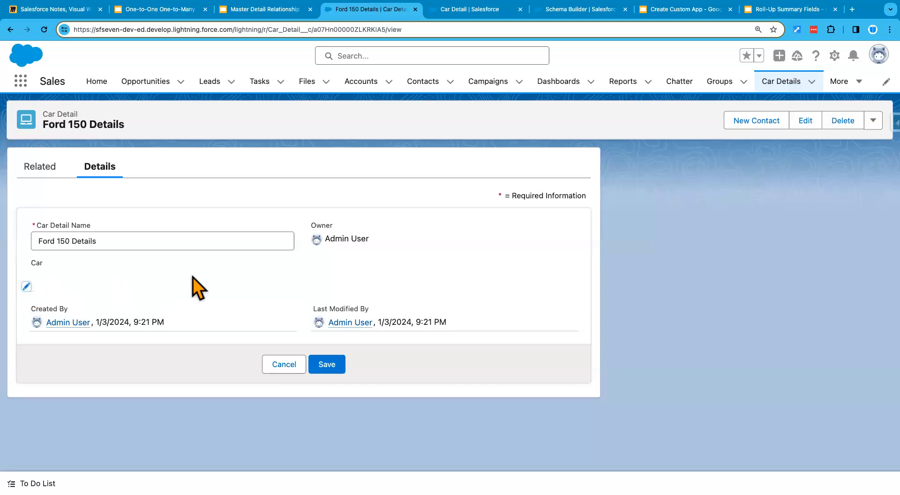
# Step: Set the display density back to Compact and refresh the page
pyautogui.click(877, 57)
pyautogui.click(726, 186)
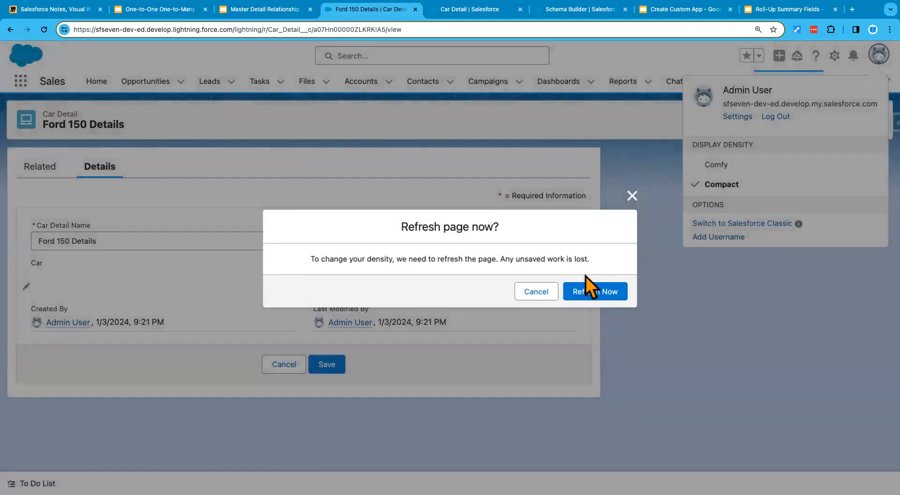
pyautogui.click(603, 290)
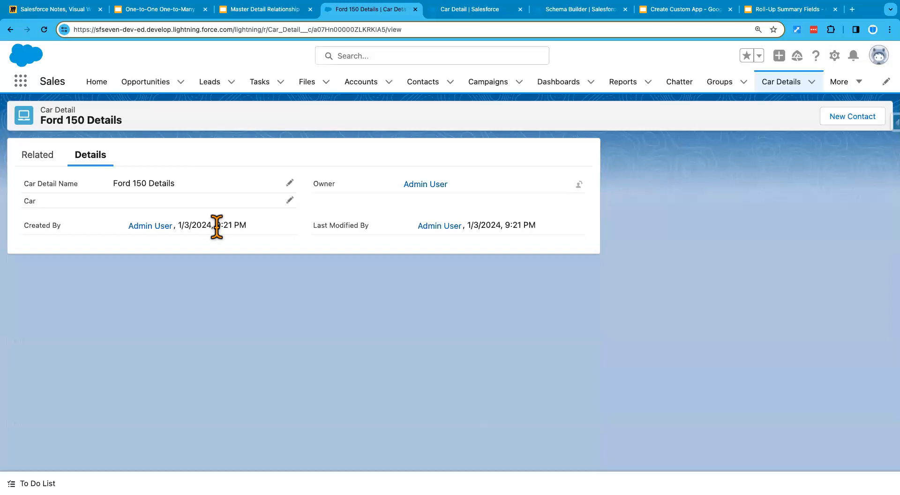
# Step: Try to edit the Car field of Ford 150 Details inline, reloading the record page between the attempts
pyautogui.click(288, 201)
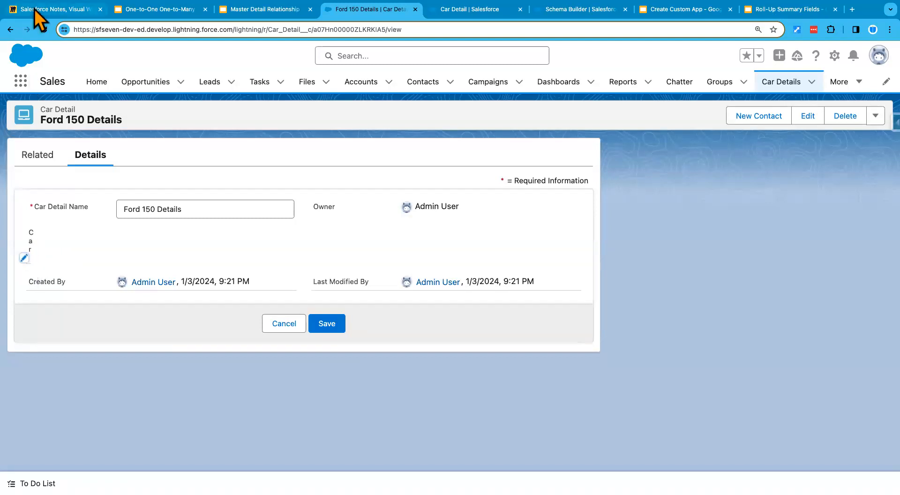
pyautogui.click(44, 30)
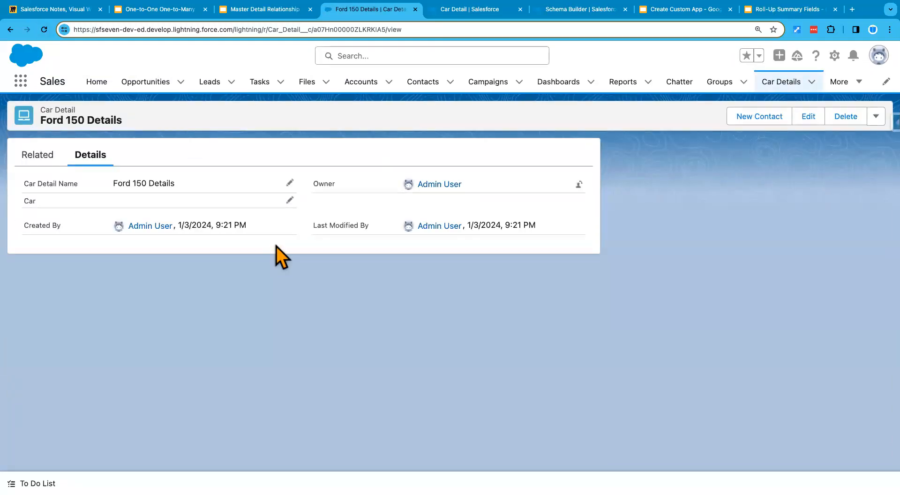
pyautogui.click(290, 200)
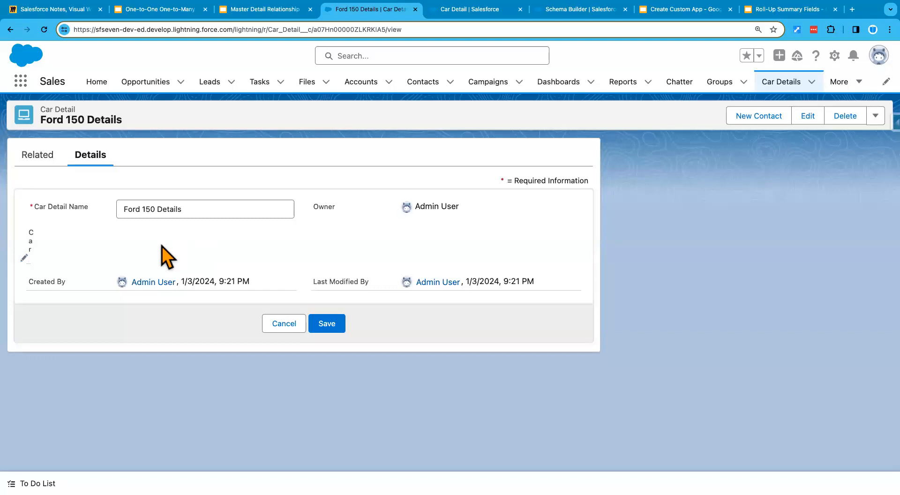
# Step: Reopen Ford 150 Details from the reloaded Car Details list, try to edit its Car field and cancel the edit
pyautogui.click(780, 83)
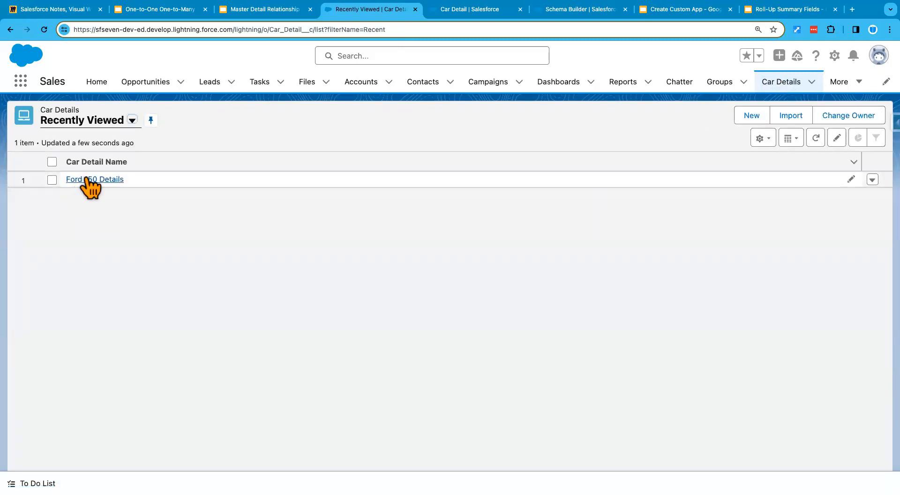
pyautogui.click(44, 29)
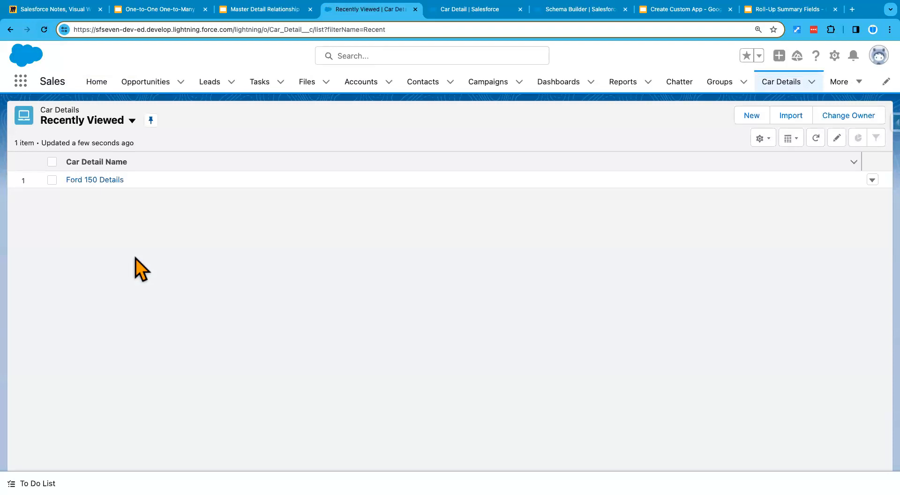
pyautogui.click(95, 180)
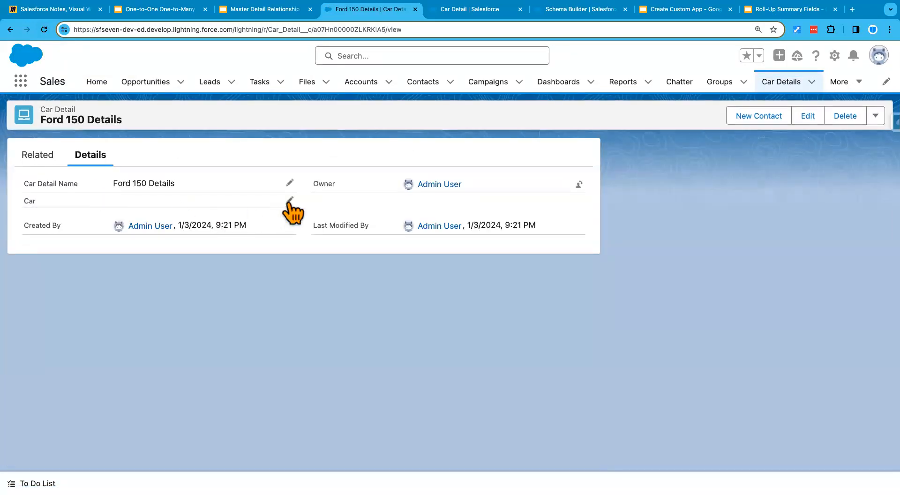
pyautogui.click(290, 201)
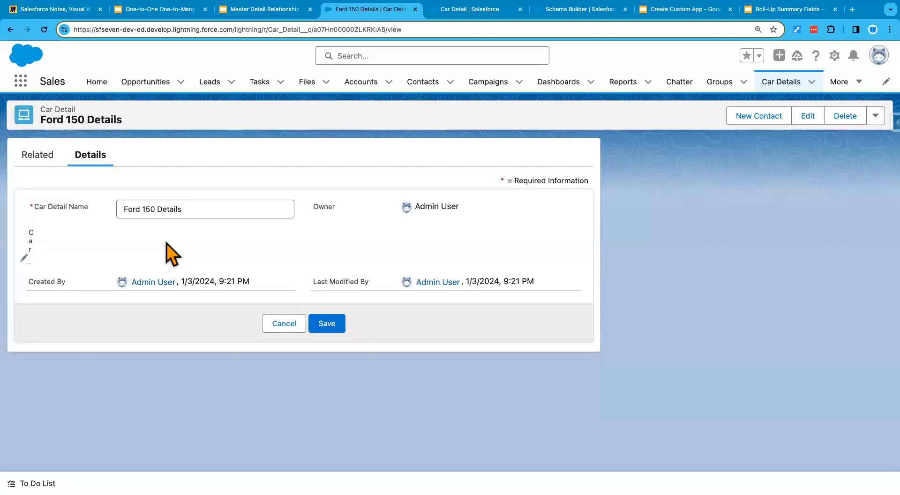
pyautogui.click(277, 328)
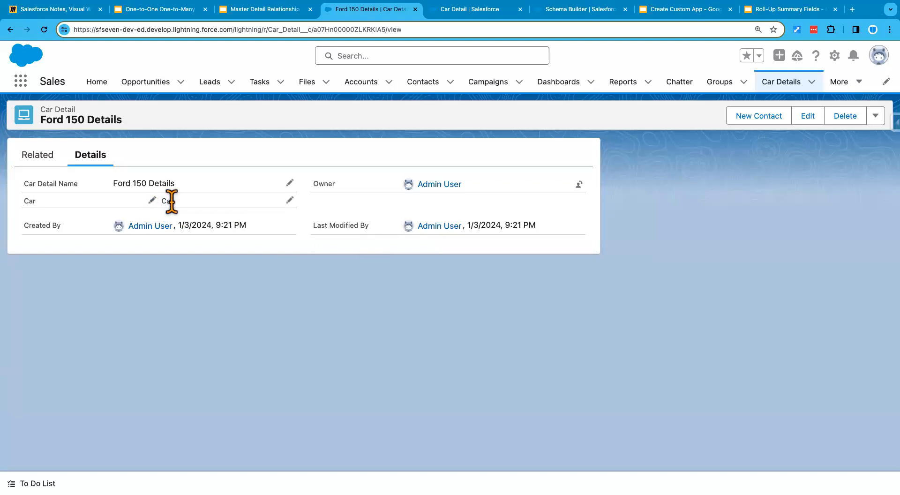
# Step: Retry editing the Car field of Ford 150 Details inline, cancelling the edits and reloading the record page between attempts
pyautogui.click(290, 200)
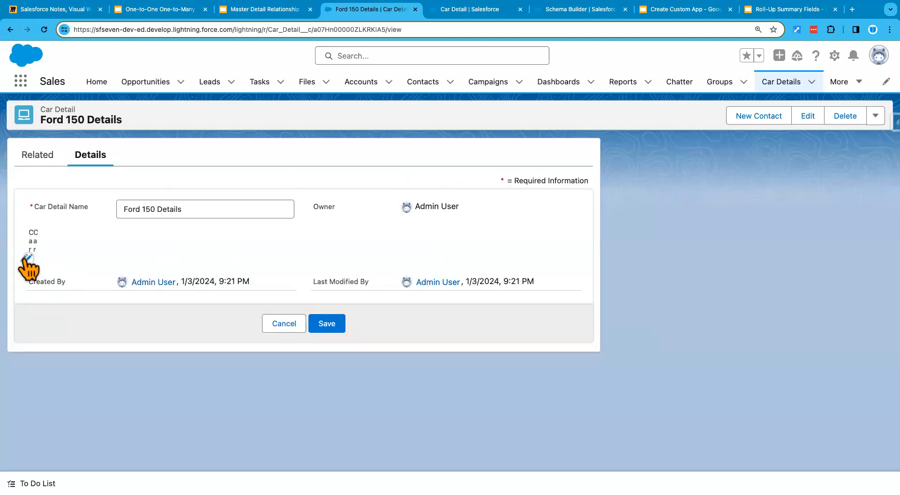
pyautogui.click(284, 323)
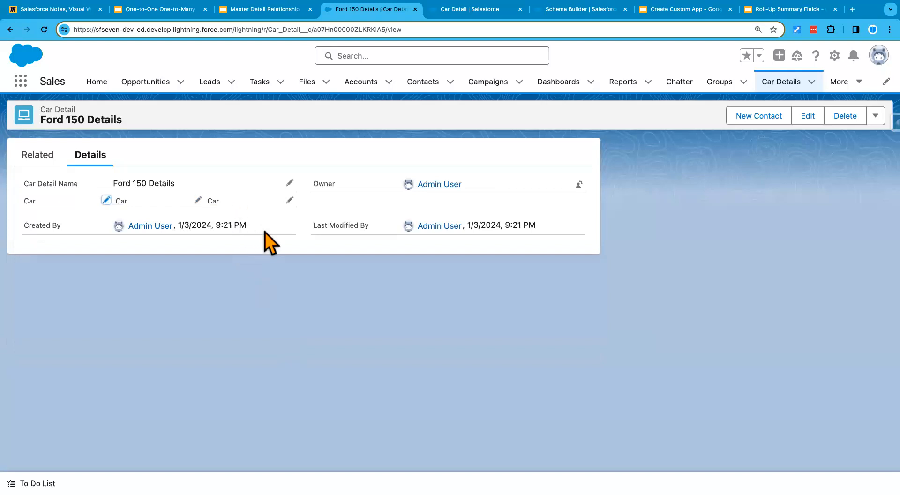
pyautogui.click(45, 29)
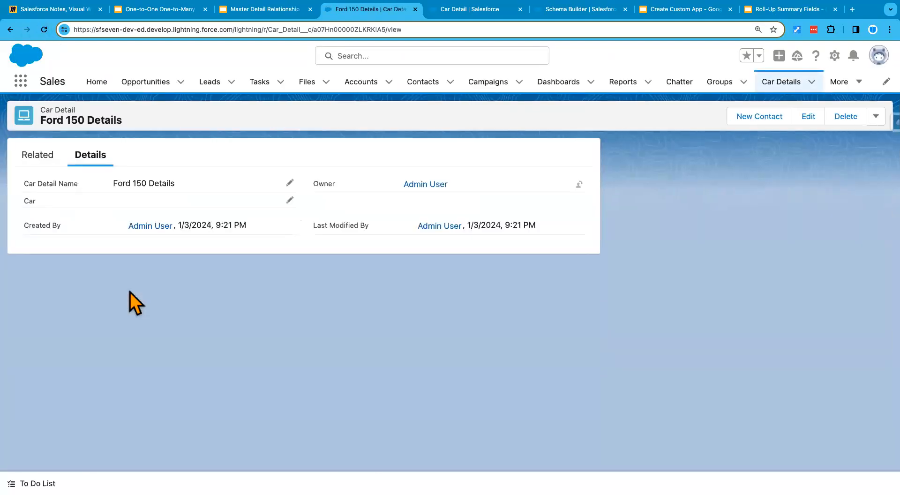
pyautogui.click(290, 198)
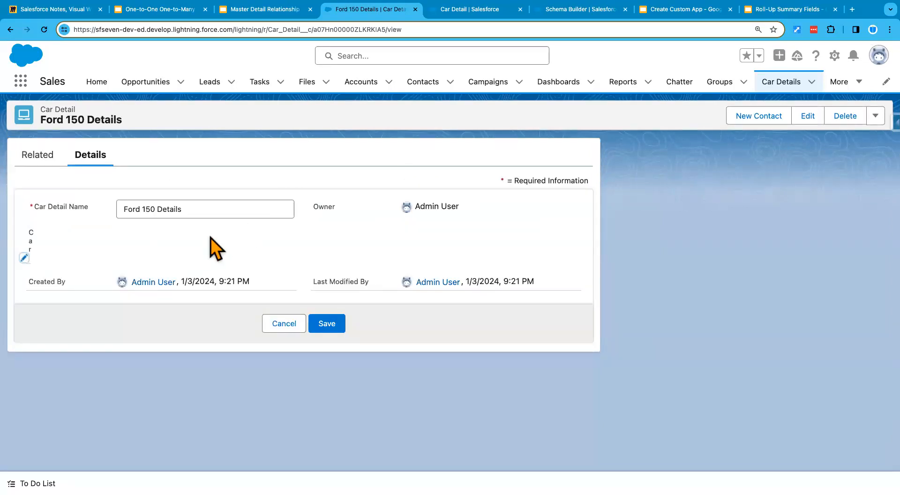
pyautogui.click(284, 323)
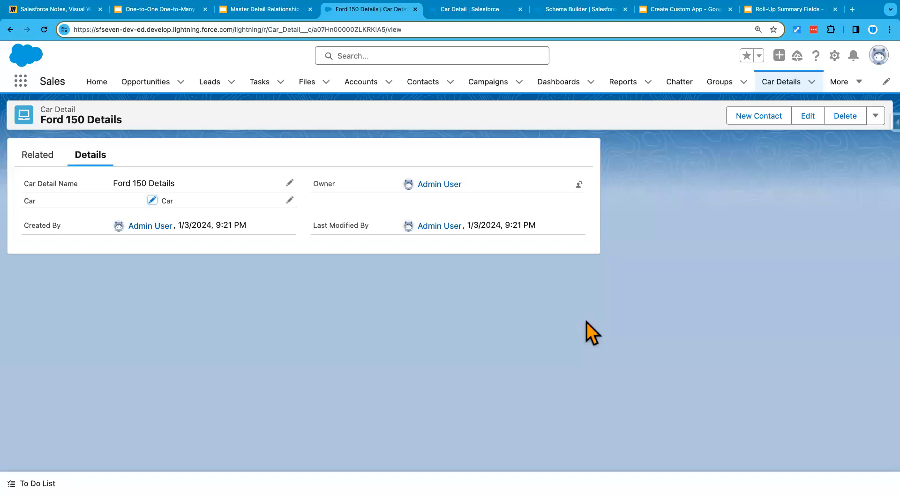
# Step: Set the display density to Comfy
pyautogui.click(873, 63)
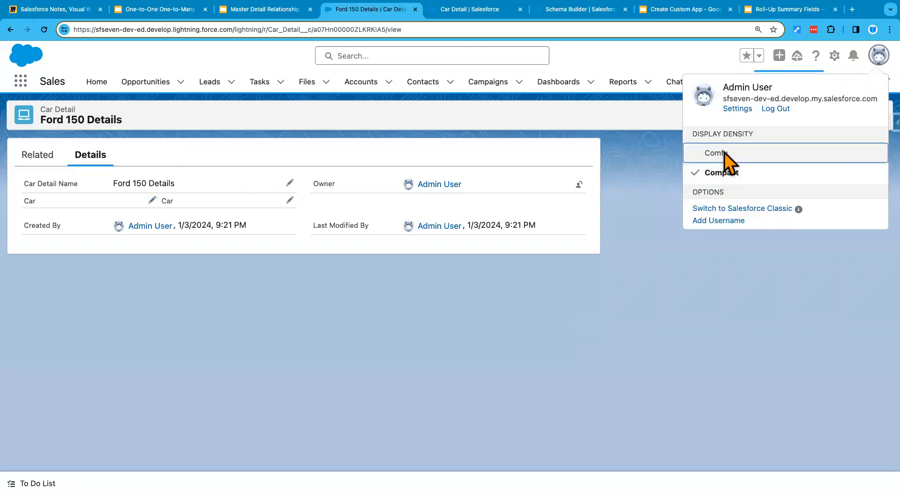
pyautogui.click(722, 152)
pyautogui.click(609, 290)
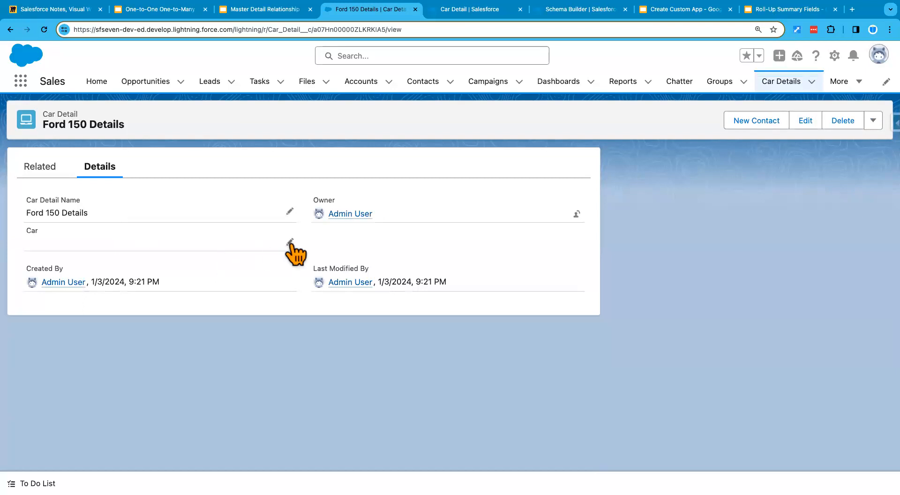
# Step: Edit the Car lookup of Ford 150 Details, reselect CAR-0002 as its value and save the record
pyautogui.click(290, 244)
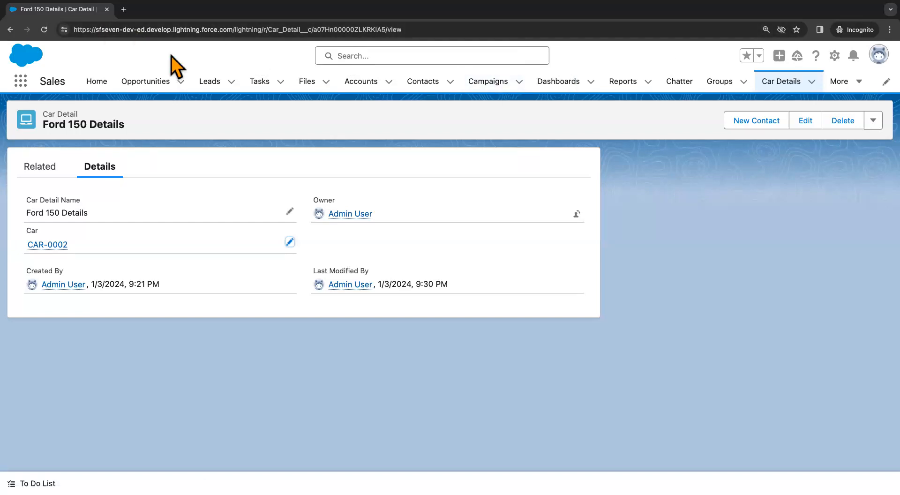
pyautogui.click(290, 242)
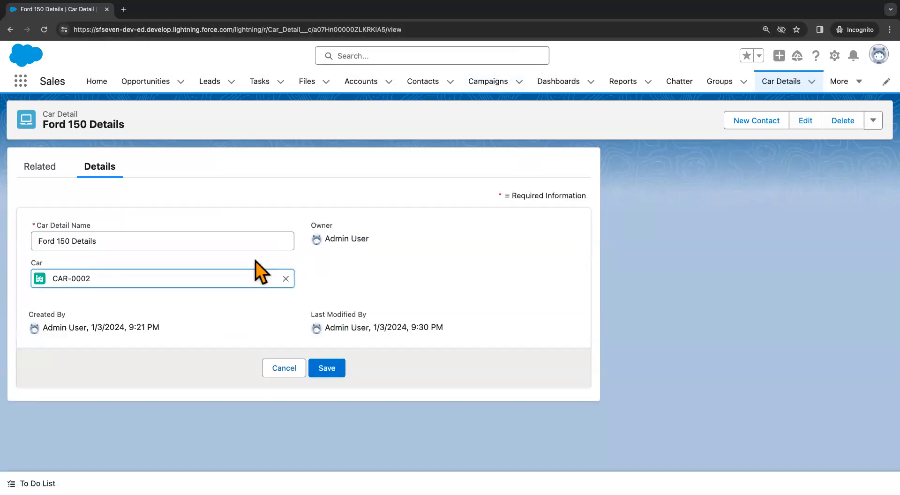
pyautogui.click(284, 278)
pyautogui.moveTo(45, 126); pyautogui.dragTo(121, 124)
pyautogui.click(160, 163)
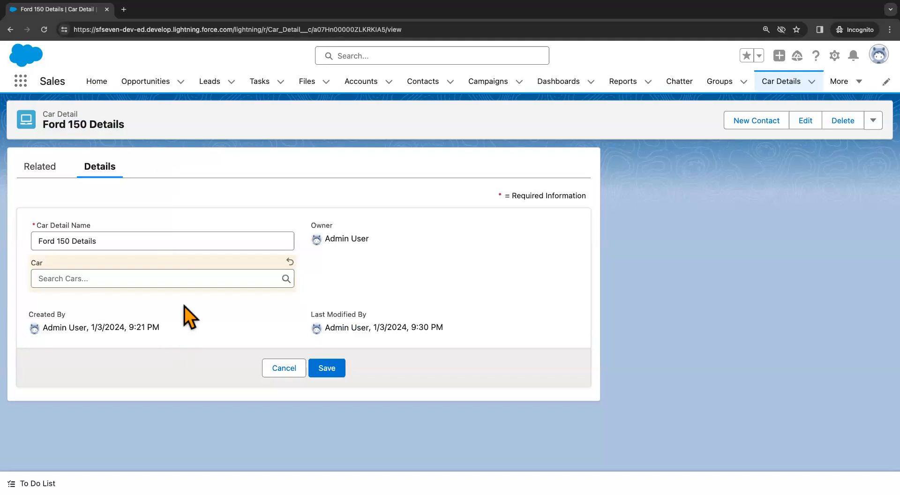
pyautogui.click(96, 279)
pyautogui.click(91, 322)
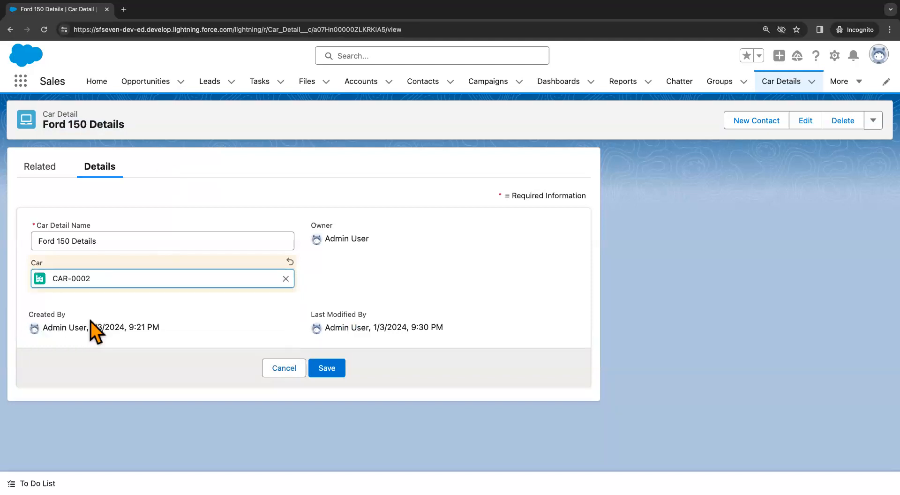
pyautogui.click(325, 370)
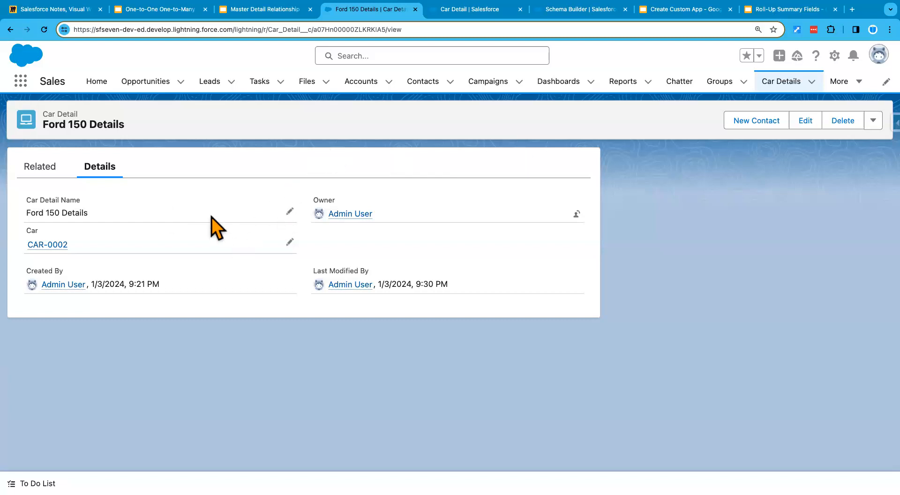
# Step: Review the create-lookup and populate-lookup instructions on slide 9 of the Master Detail Relationship presentation
pyautogui.click(253, 11)
pyautogui.click(244, 257)
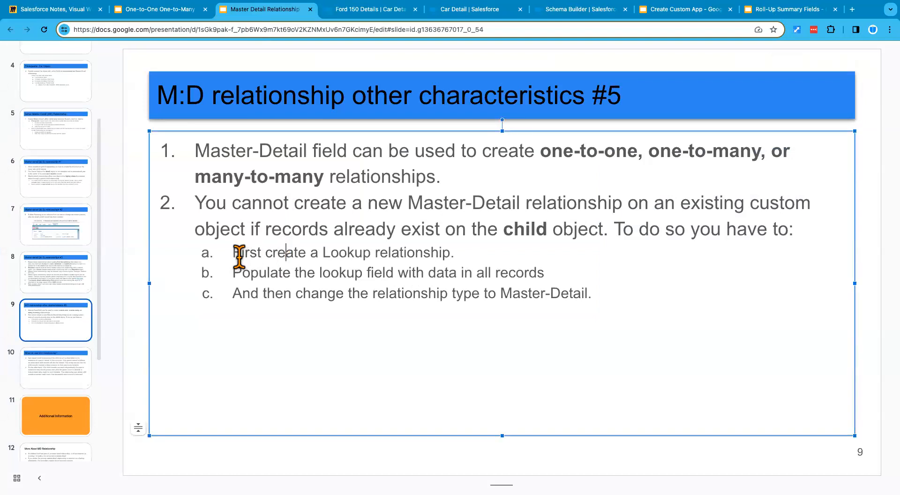
pyautogui.moveTo(232, 255); pyautogui.dragTo(468, 253)
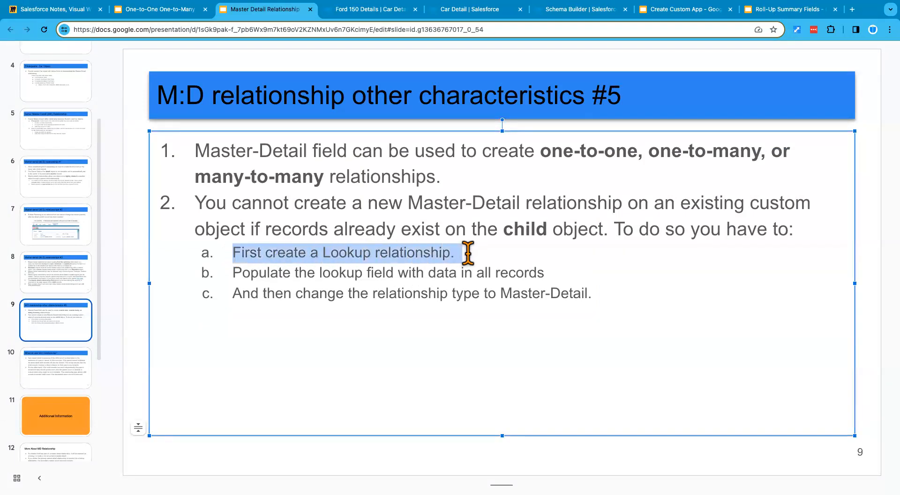
pyautogui.moveTo(234, 274); pyautogui.dragTo(545, 278)
pyautogui.click(409, 447)
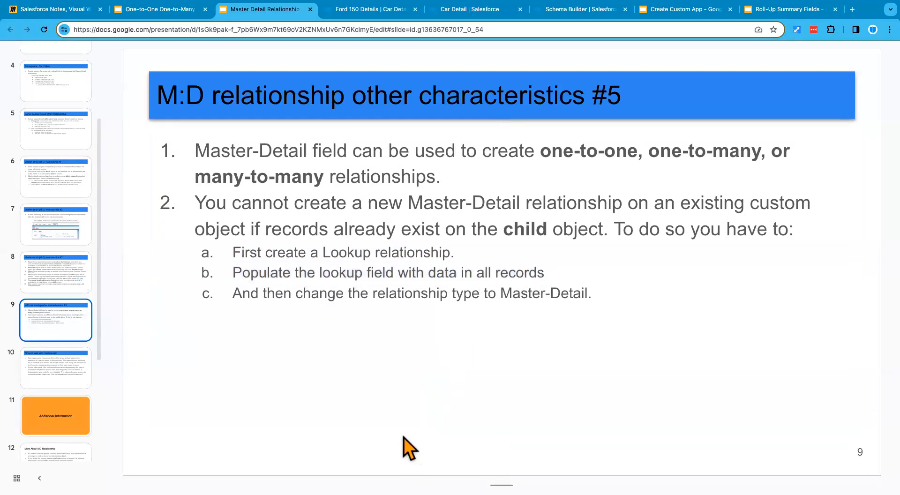
# Step: Switch back to Salesforce and check the Car value of Ford 150 Details from the Car Details list views
pyautogui.click(368, 10)
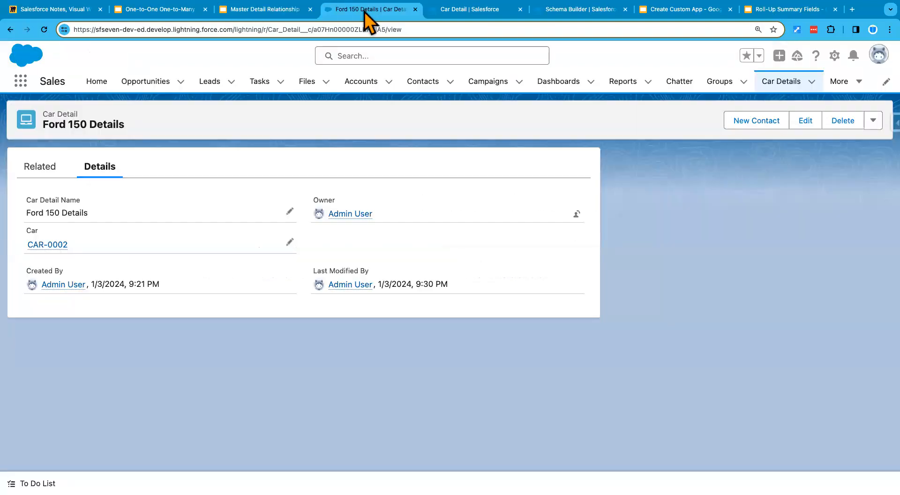
pyautogui.click(767, 91)
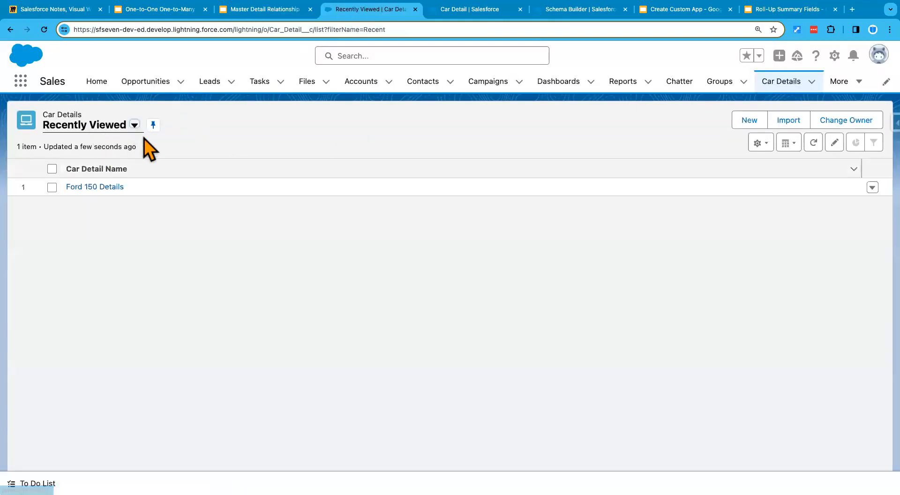
pyautogui.click(134, 124)
pyautogui.click(94, 170)
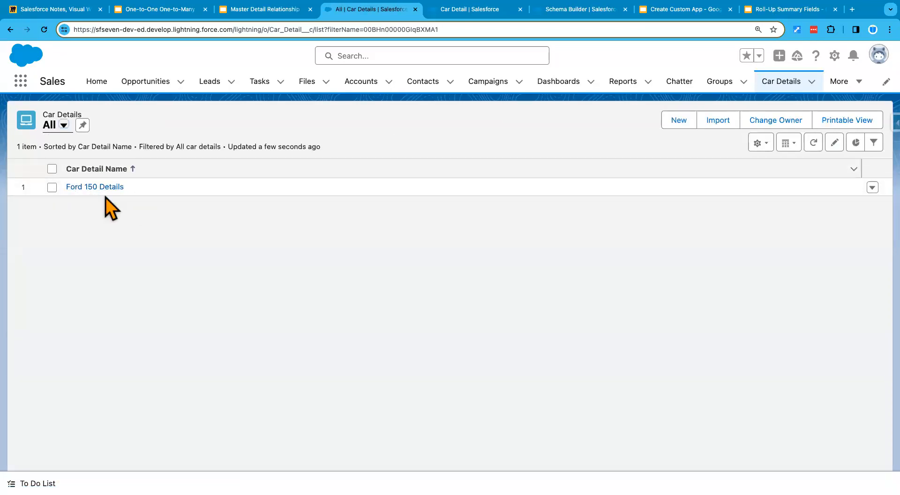
pyautogui.click(84, 187)
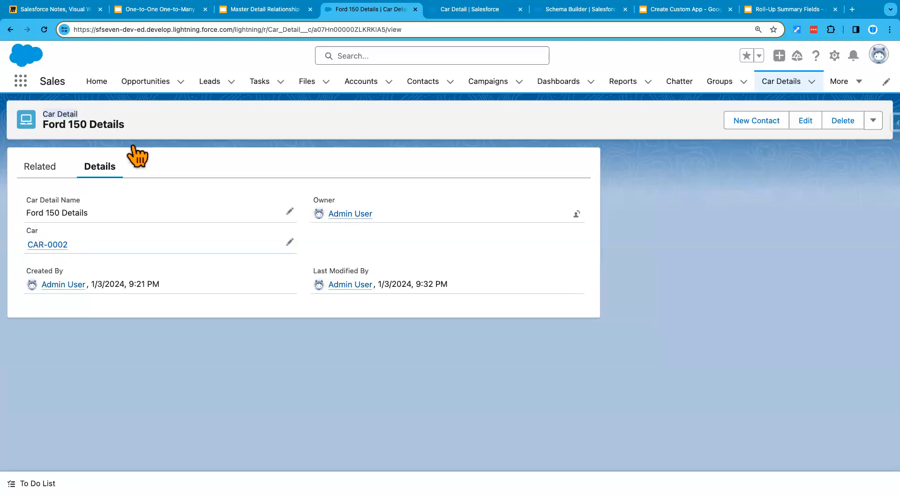
pyautogui.click(778, 81)
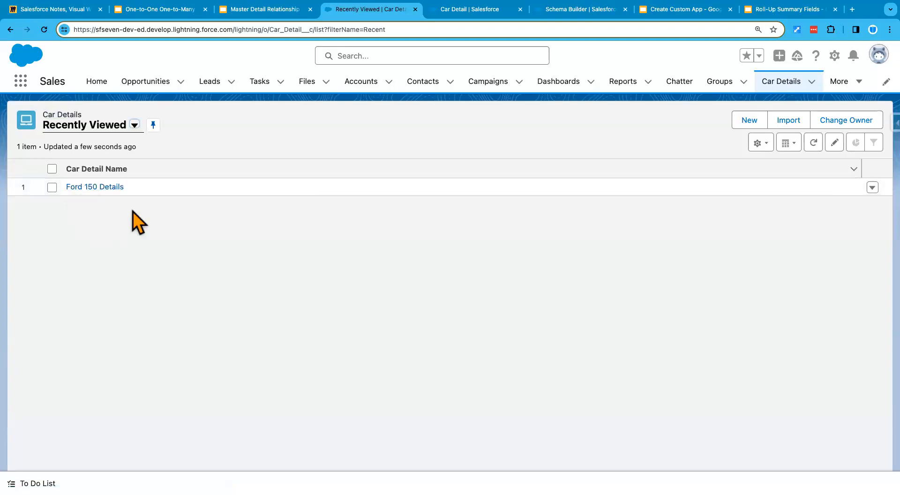
pyautogui.click(81, 188)
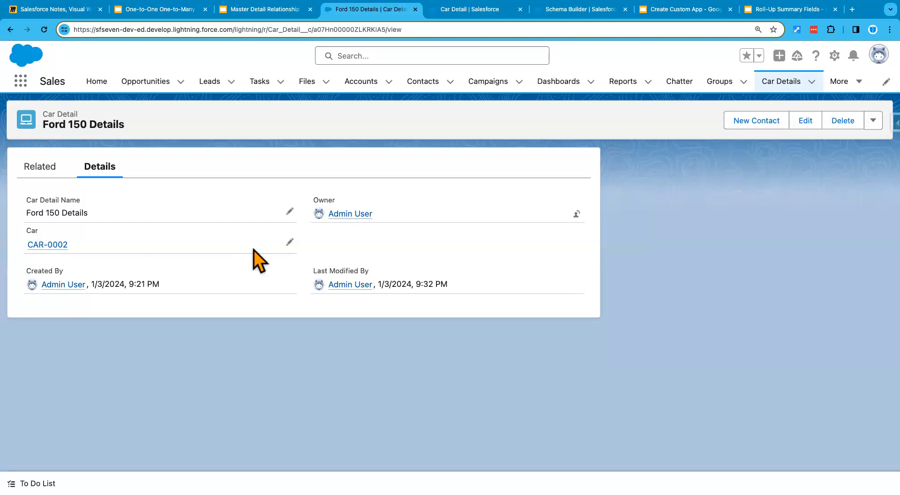
# Step: Open the Car Detail object's Car field definition in Setup and change its field type to Master-Detail Relationship
pyautogui.click(239, 9)
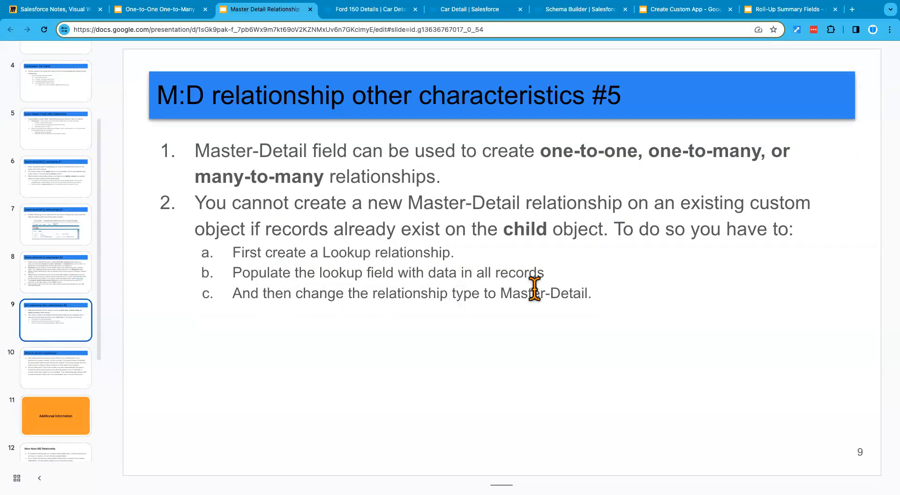
pyautogui.click(483, 10)
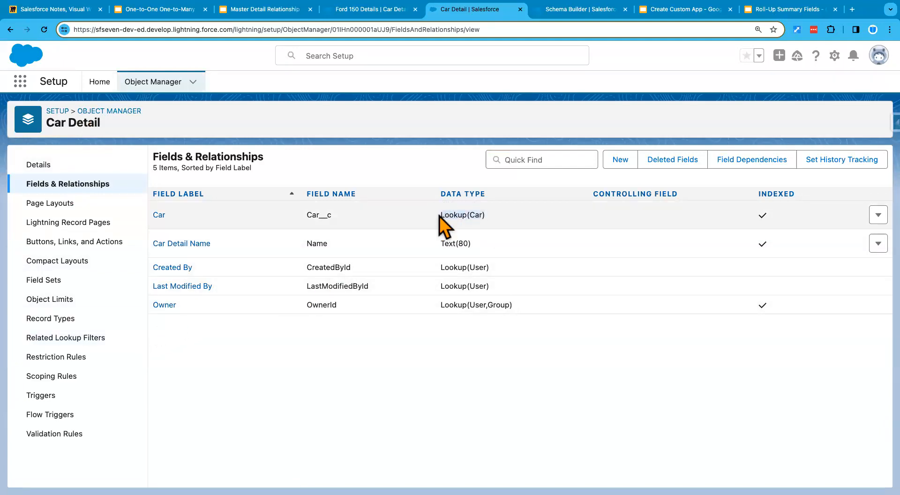
pyautogui.click(876, 216)
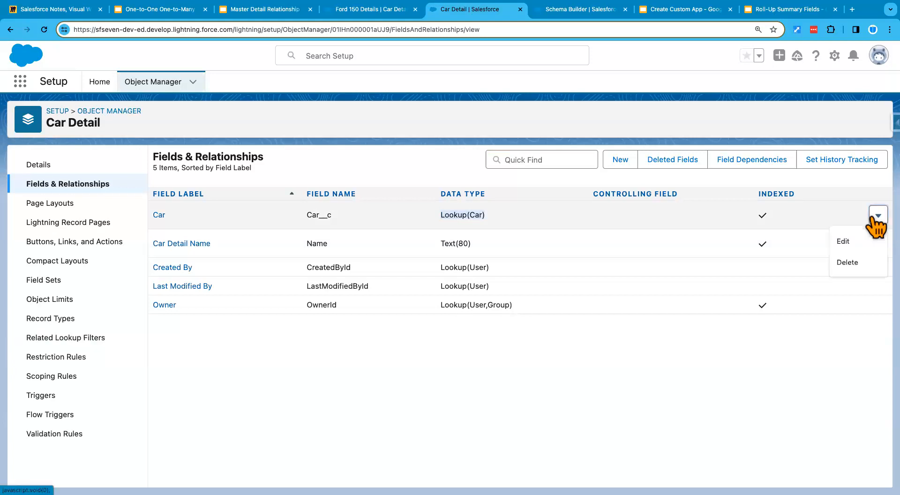
pyautogui.click(847, 241)
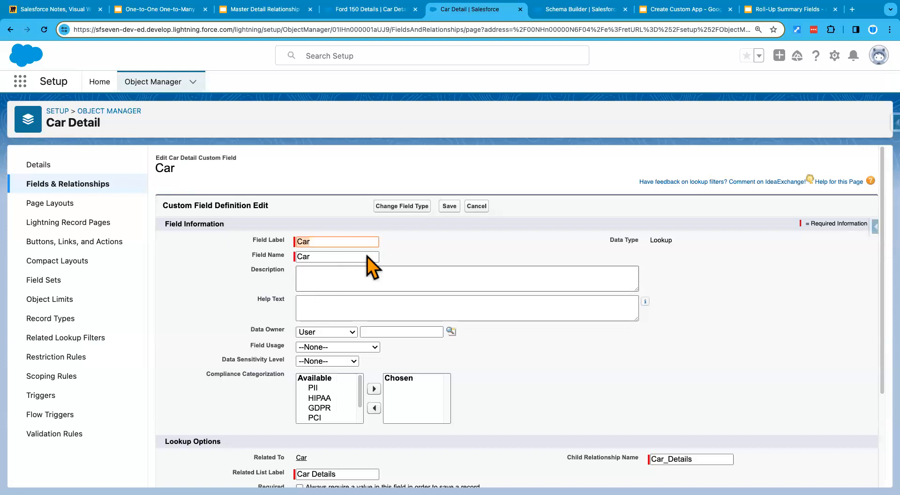
pyautogui.click(401, 208)
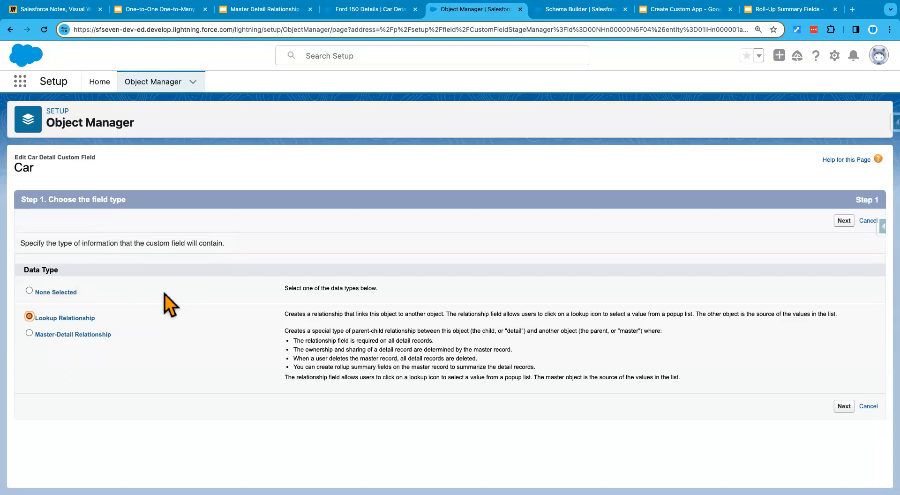
pyautogui.click(87, 338)
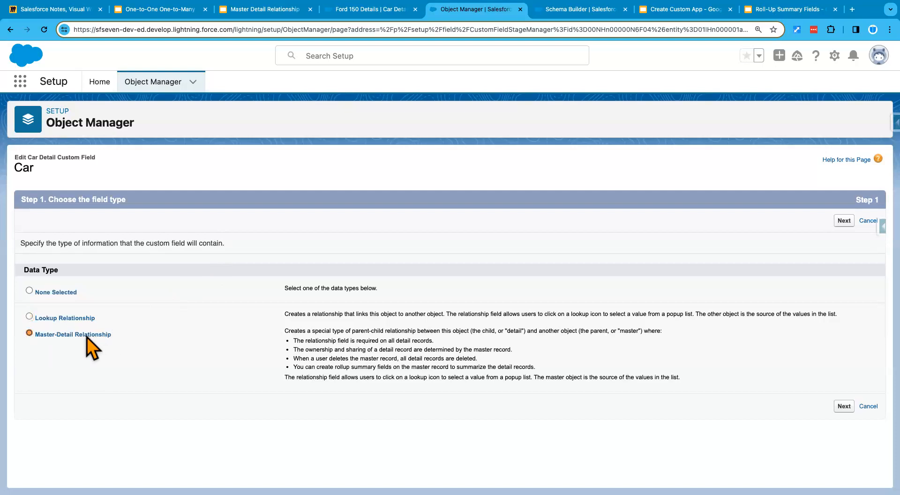
pyautogui.click(841, 411)
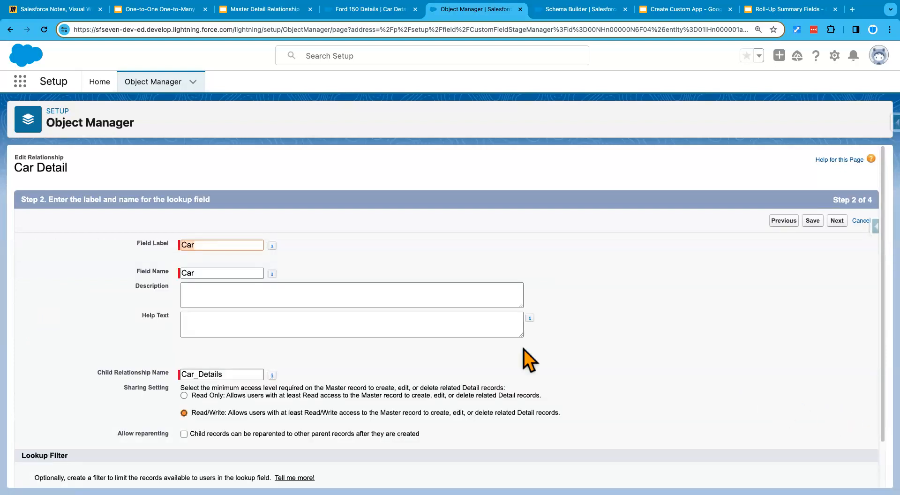
# Step: Accept the default Read/Write sharing, field-level security and Car Details related list label, and save the master-detail field
pyautogui.scroll(-2, 648, 364)
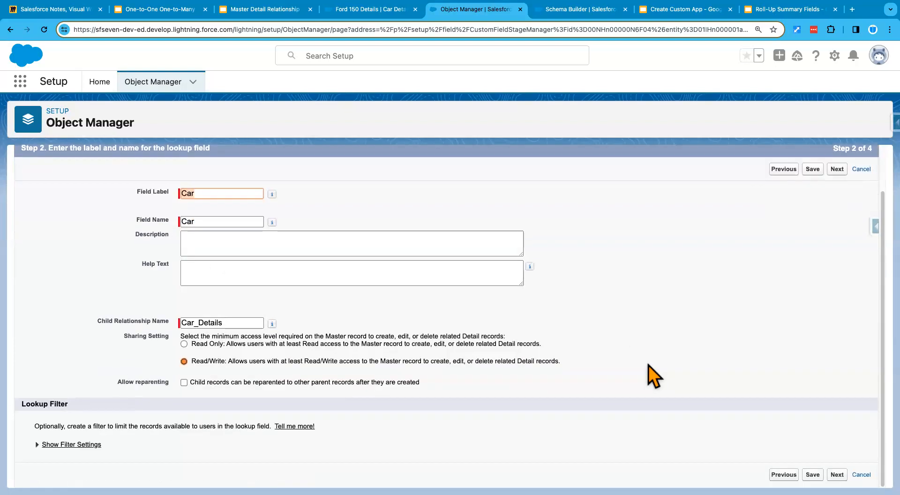
pyautogui.click(837, 474)
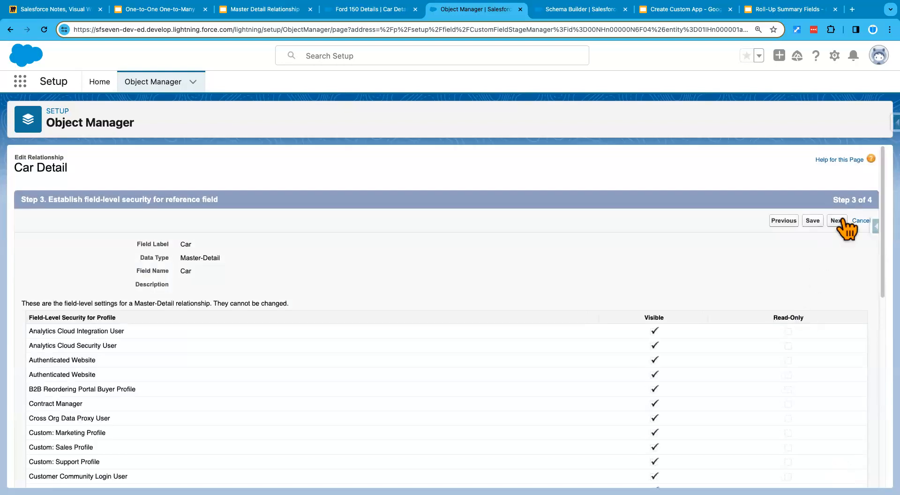
pyautogui.click(837, 221)
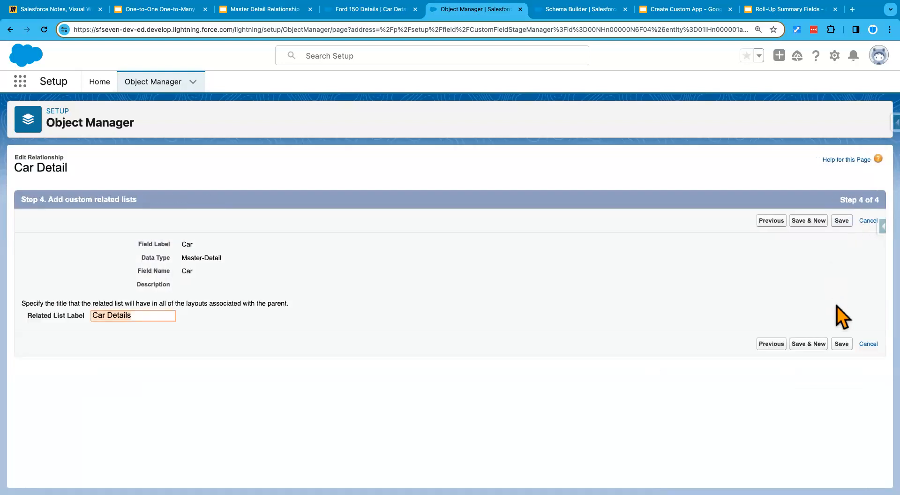
pyautogui.click(843, 344)
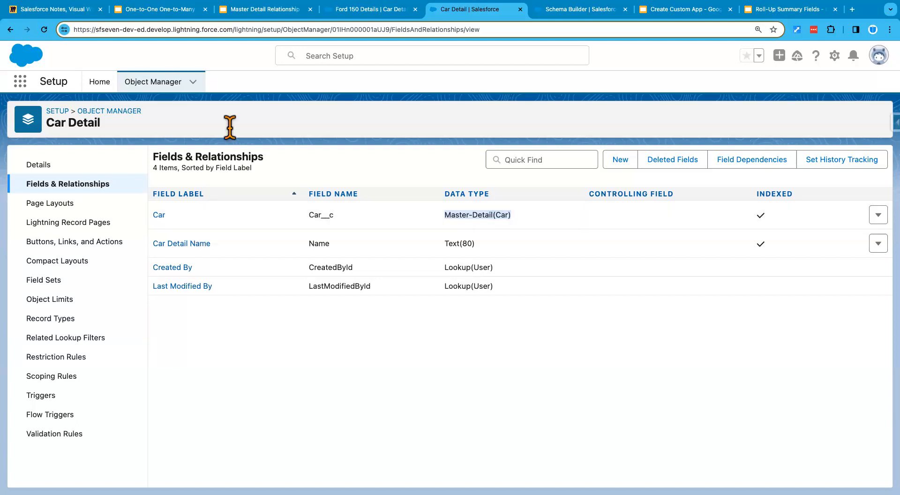
# Step: Switch to the Master Detail Relationship presentation to revisit the conversion steps on slide 9
pyautogui.click(262, 9)
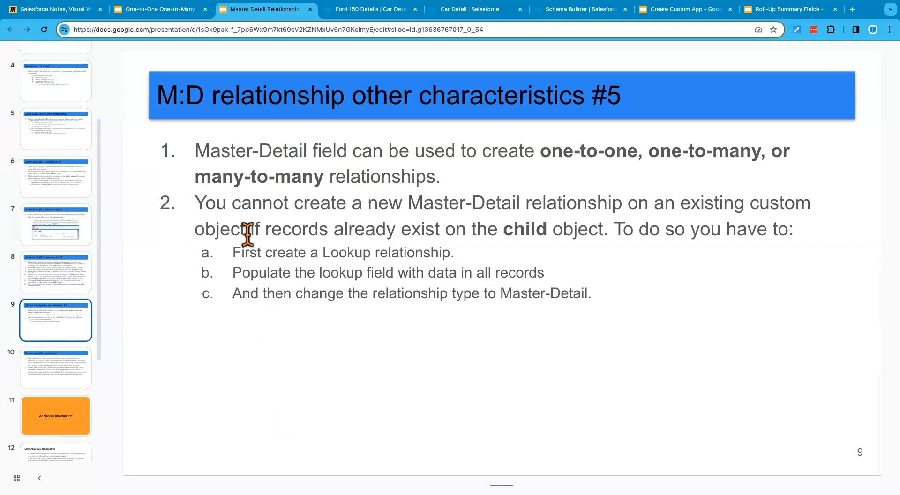
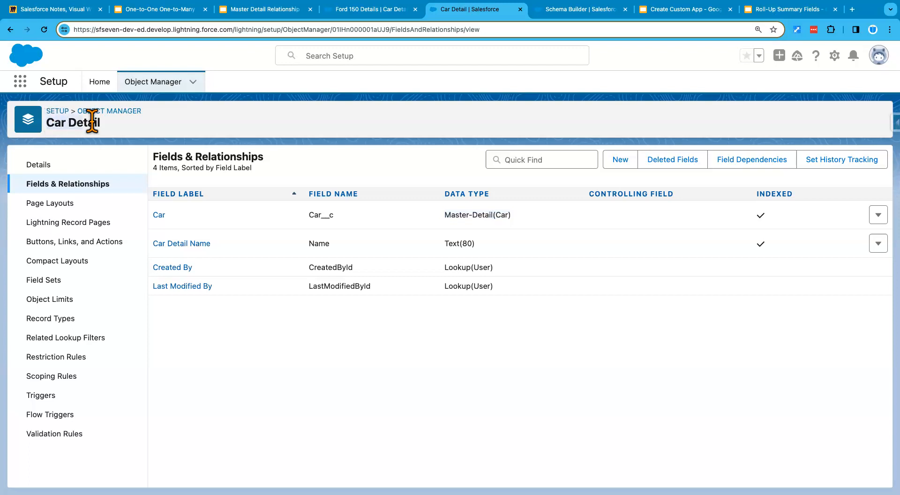
# Step: Start a new custom object in Object Manager with the label Car Detail 2 and plural label Car Details 2
pyautogui.click(157, 85)
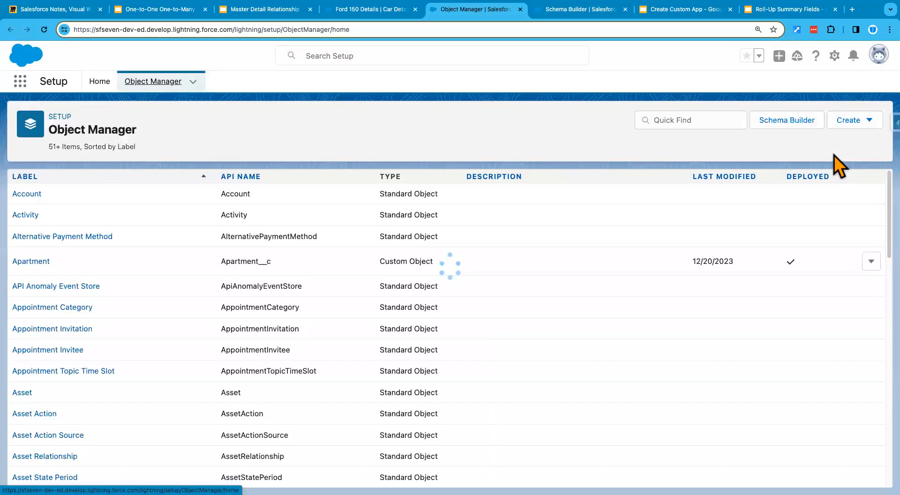
pyautogui.click(851, 125)
pyautogui.click(809, 152)
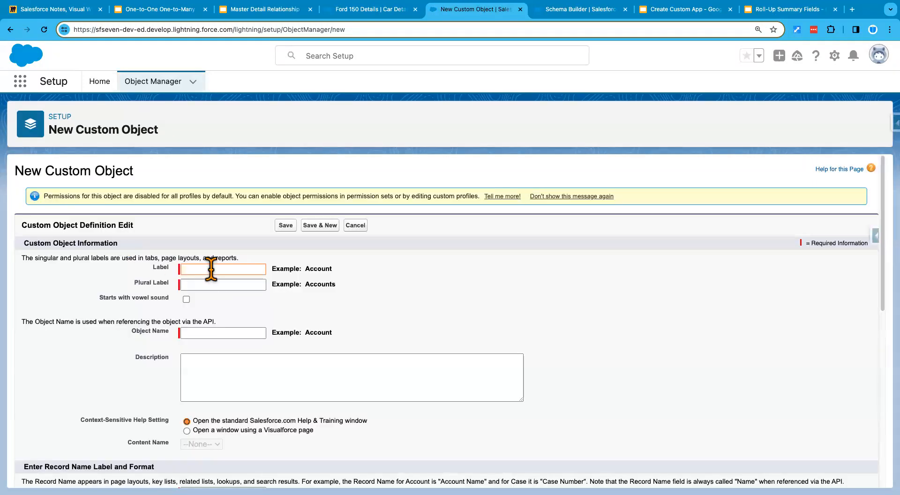
pyautogui.write('Ca')
pyautogui.click(350, 321)
pyautogui.click(234, 282)
pyautogui.click(251, 268)
pyautogui.click(234, 283)
pyautogui.write('Car Detail 2')
pyautogui.press('Left')
pyautogui.press('Left')
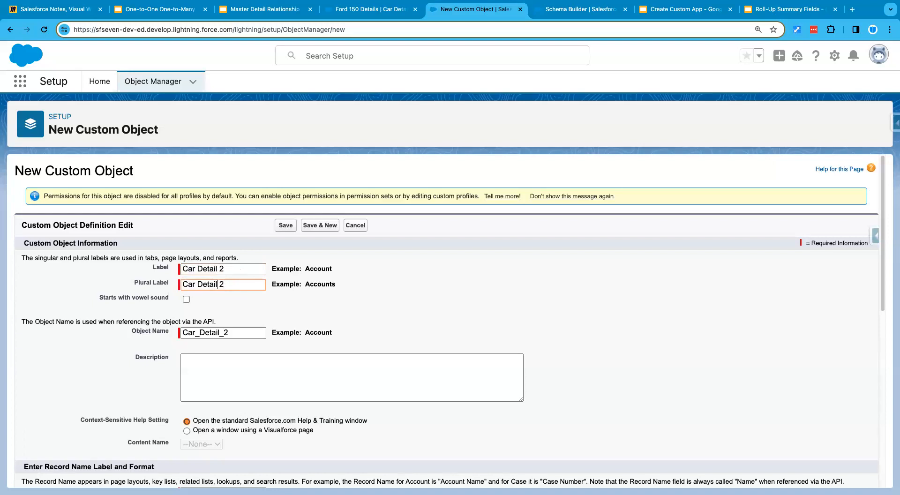
pyautogui.write('s')
pyautogui.click(398, 323)
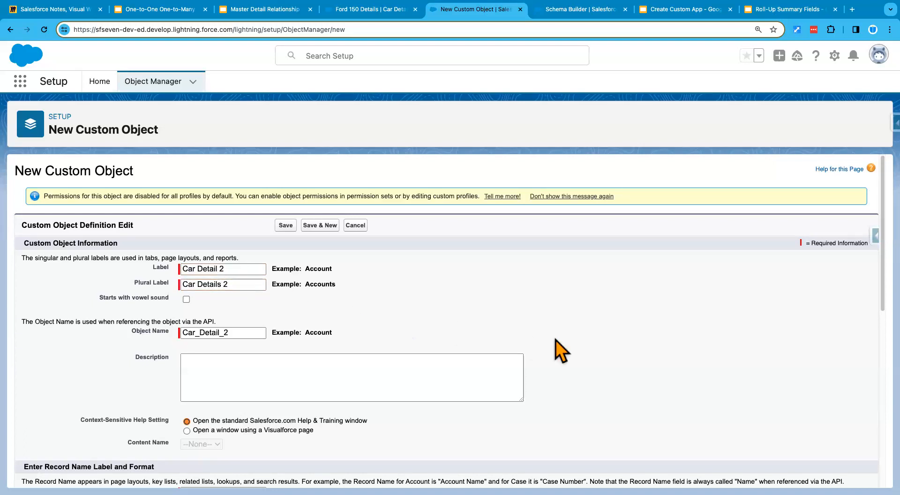
# Step: Set the new custom tab wizard to launch after saving, and save the Car Detail 2 object
pyautogui.scroll(-10, 745, 381)
pyautogui.click(164, 445)
pyautogui.click(290, 470)
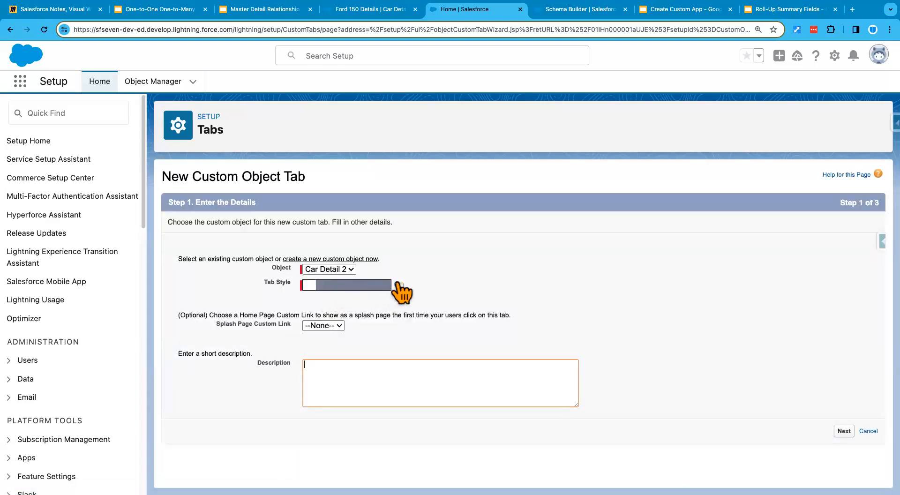
# Step: Choose the Circle tab style for the Car Detail 2 tab and continue to the profile settings
pyautogui.click(400, 286)
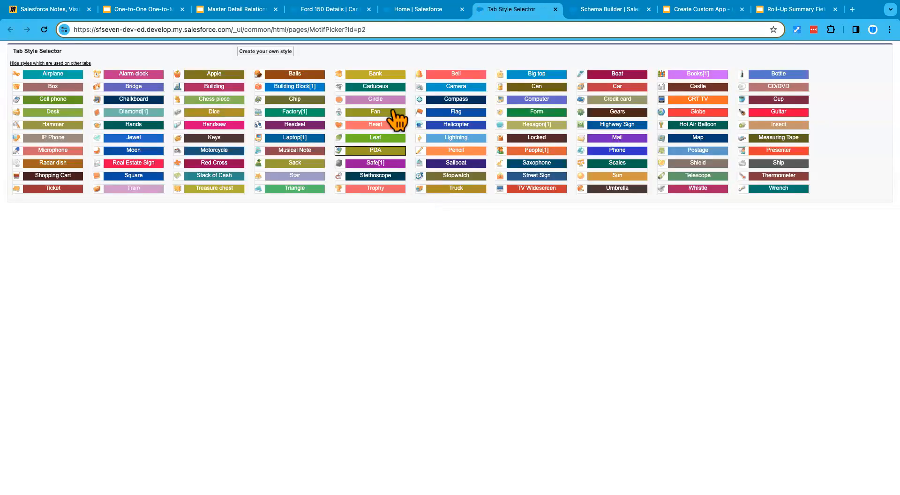
pyautogui.click(383, 99)
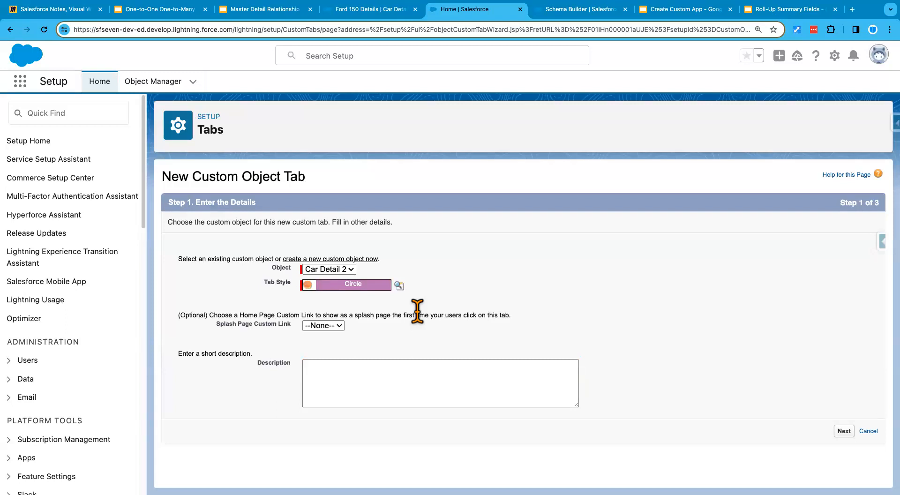
pyautogui.click(843, 431)
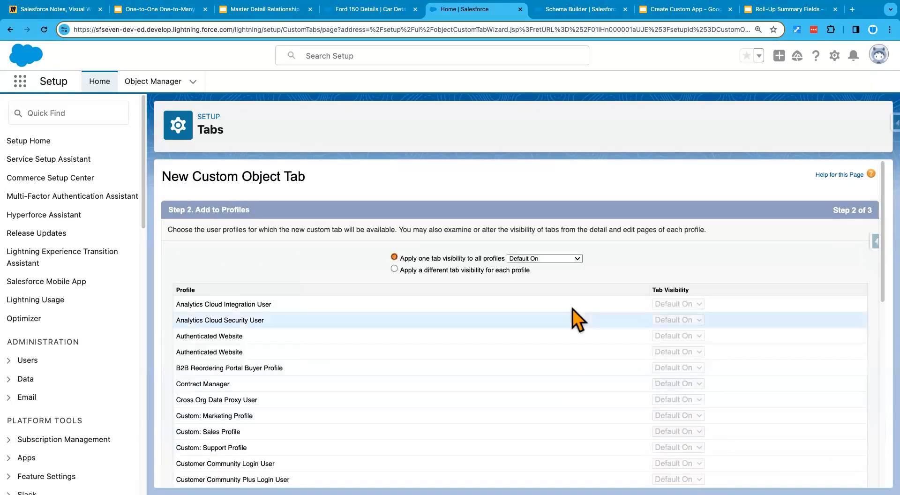
# Step: Set the tab's visibility per profile to Default On for Standard User and Standard Platform User, and Default Off for all others
pyautogui.click(543, 258)
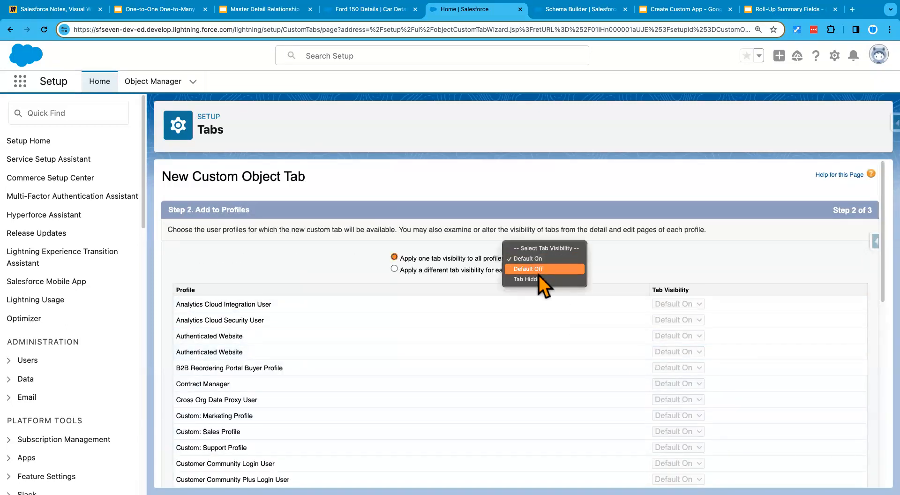
pyautogui.click(527, 269)
pyautogui.click(505, 271)
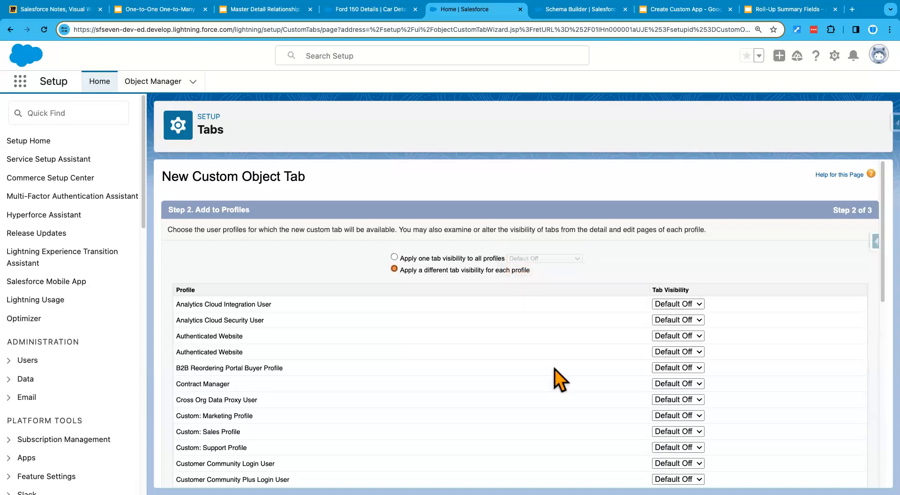
pyautogui.scroll(-10, 556, 378)
pyautogui.click(687, 424)
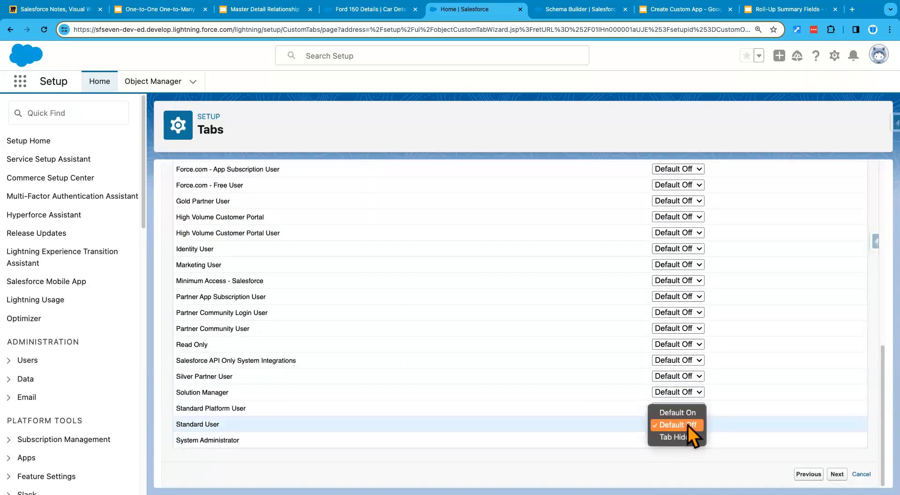
pyautogui.click(687, 413)
pyautogui.click(687, 407)
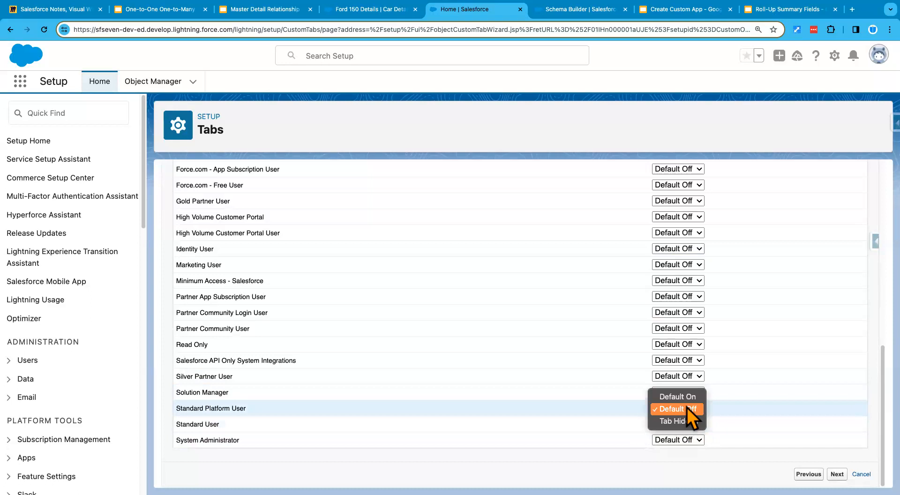
pyautogui.click(688, 398)
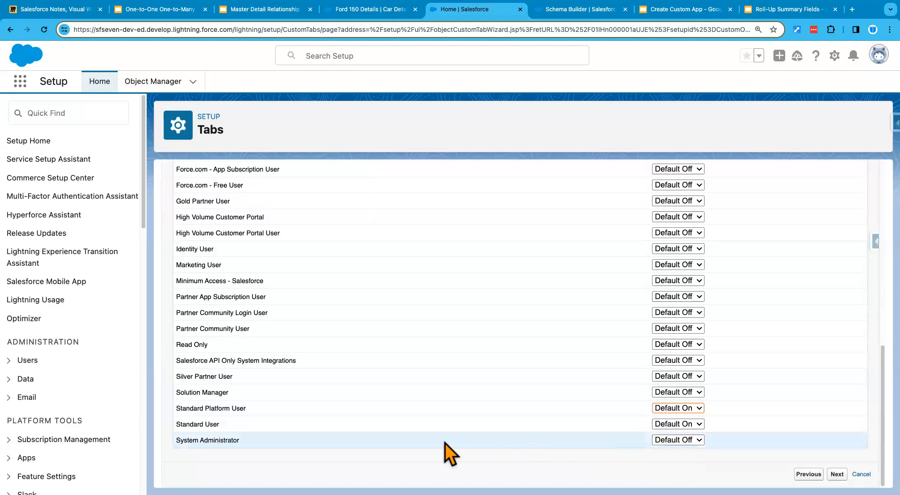
pyautogui.click(836, 472)
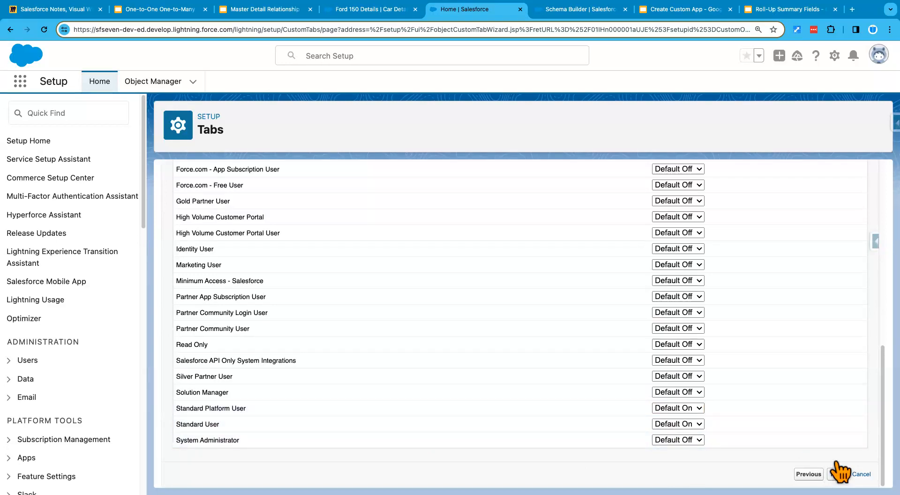
# Step: Include the tab only in the Sales (standard__LightningSales) app and save it
pyautogui.click(780, 225)
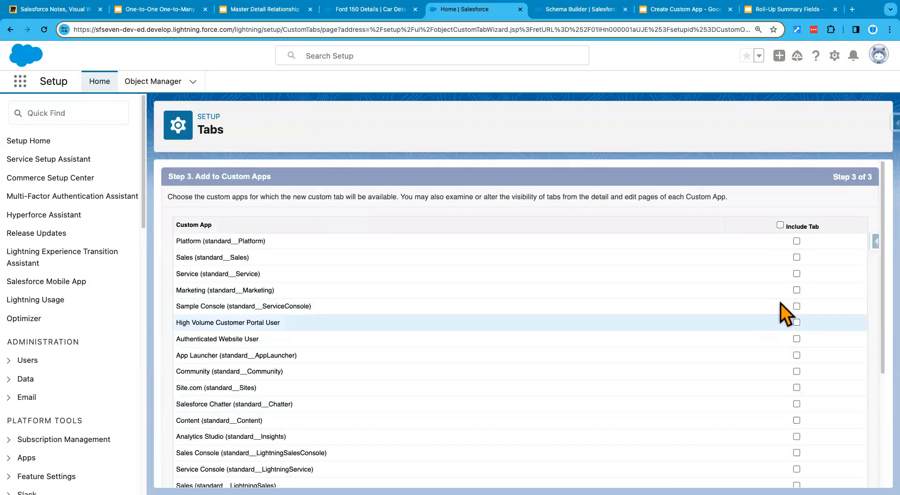
pyautogui.scroll(-3, 727, 392)
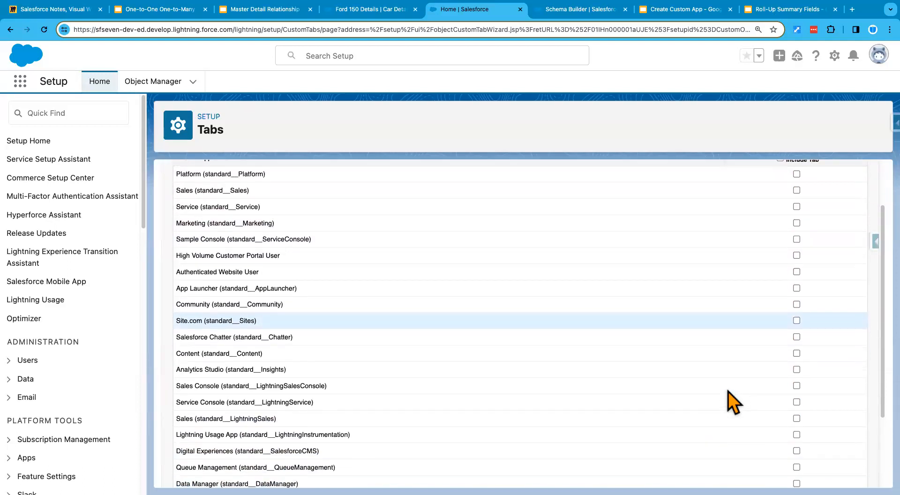
pyautogui.scroll(-2, 728, 392)
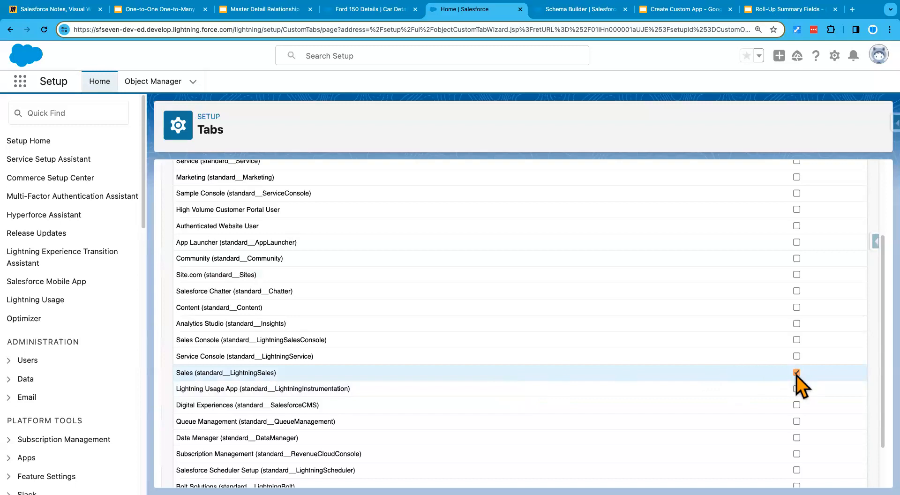
pyautogui.scroll(-3, 796, 375)
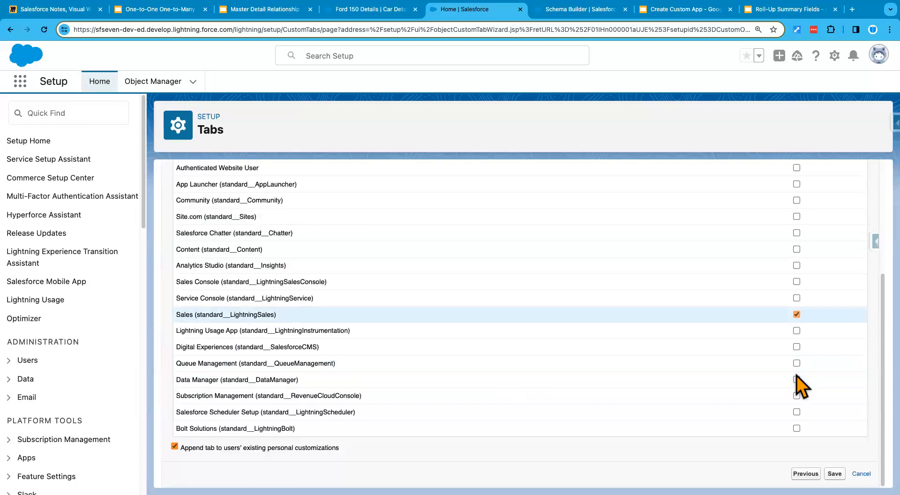
pyautogui.click(836, 473)
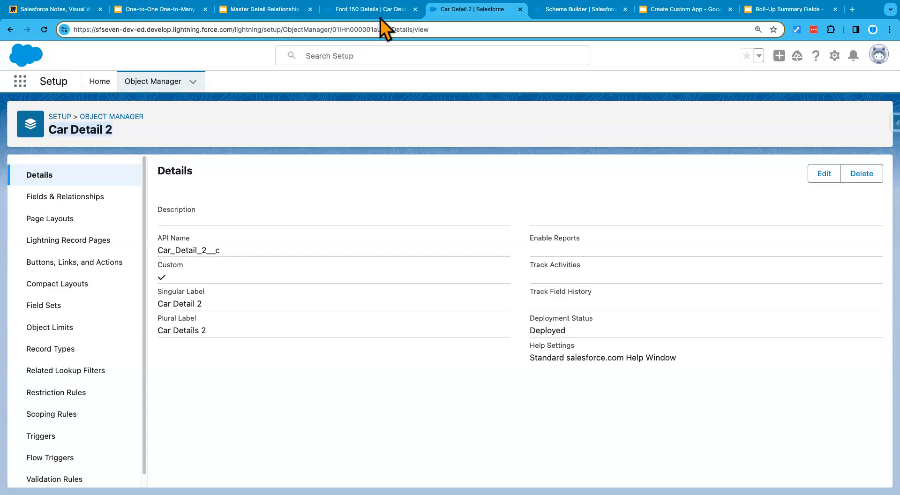
# Step: Switch to the Ford 150 Details record, reload it and check the Sales app's navigation items for Car Details 2
pyautogui.click(328, 13)
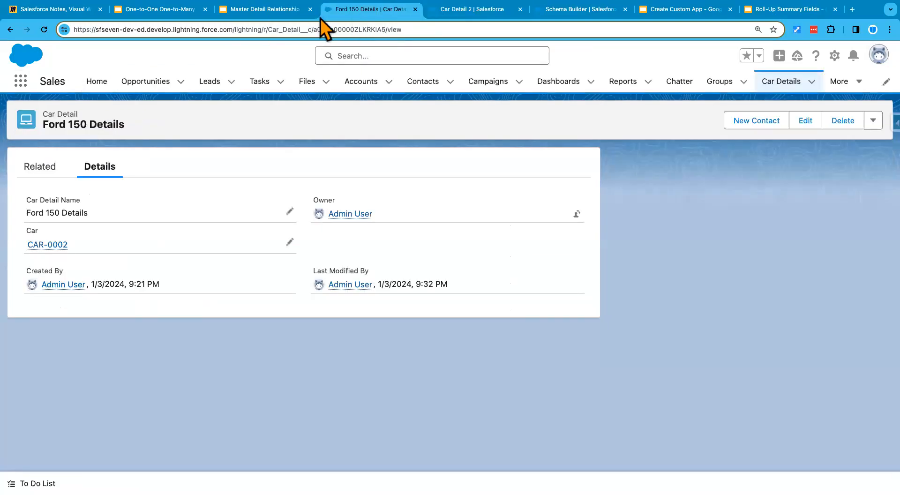
pyautogui.click(20, 85)
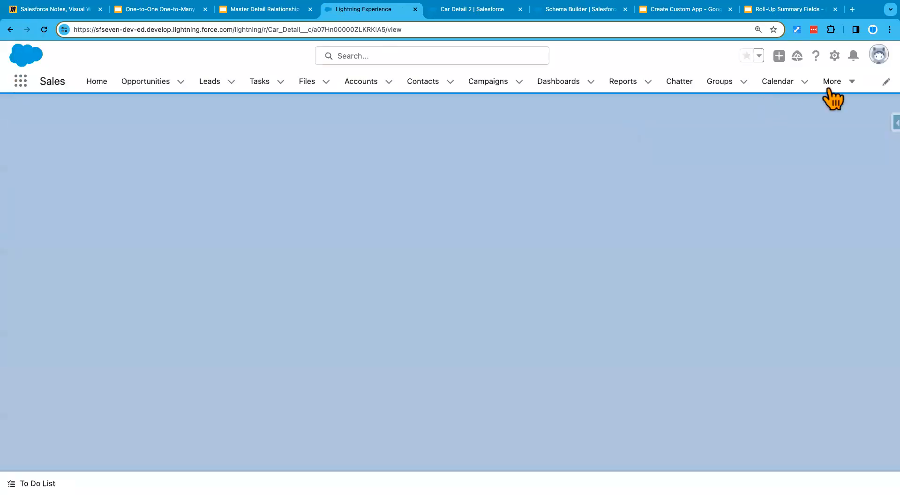
pyautogui.click(829, 91)
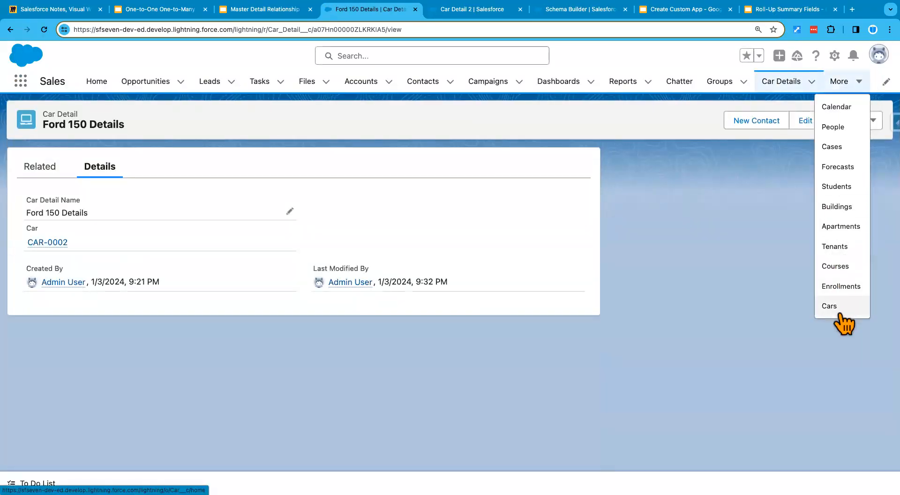
pyautogui.click(45, 30)
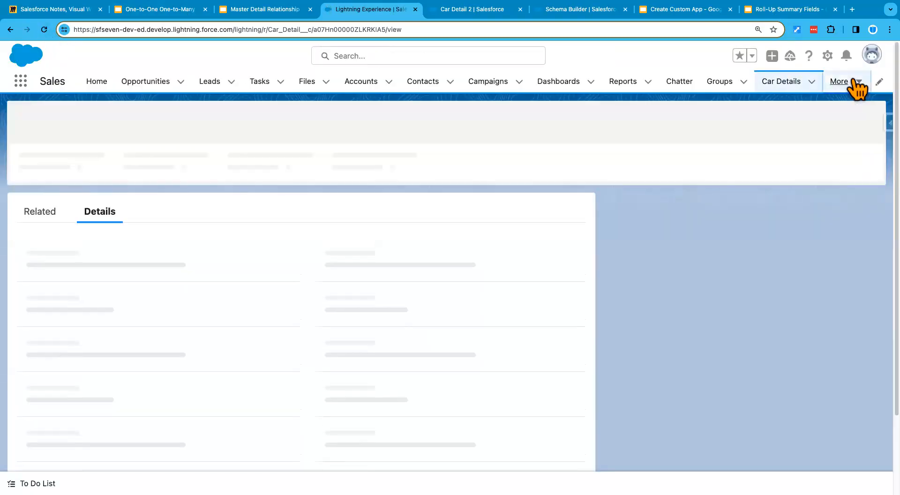
pyautogui.click(853, 83)
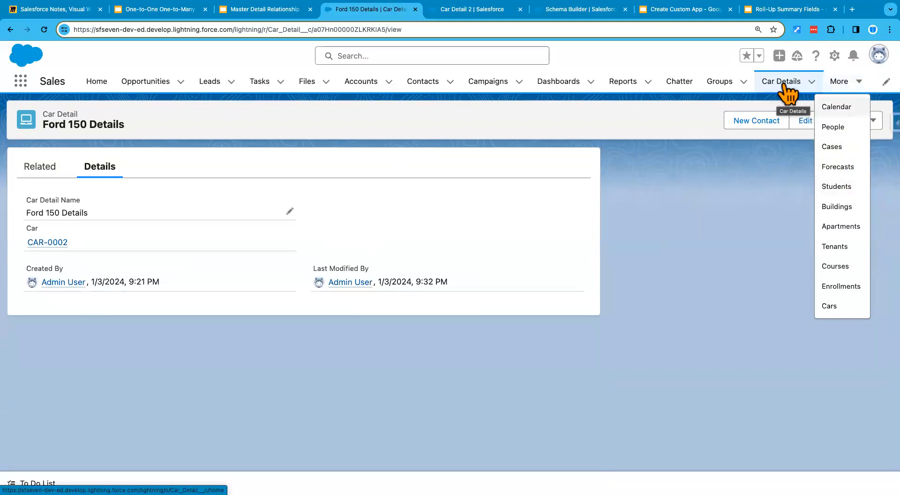
# Step: Change the display density to Compact and refresh the page
pyautogui.click(877, 55)
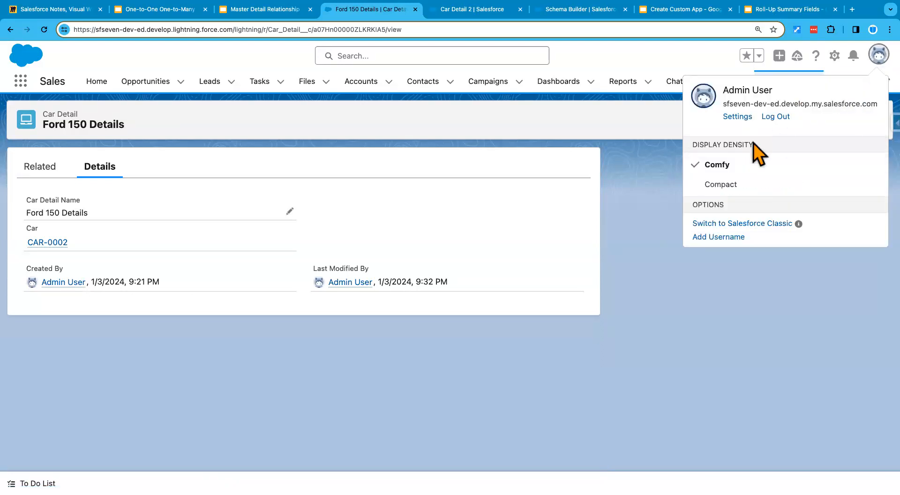
pyautogui.click(732, 185)
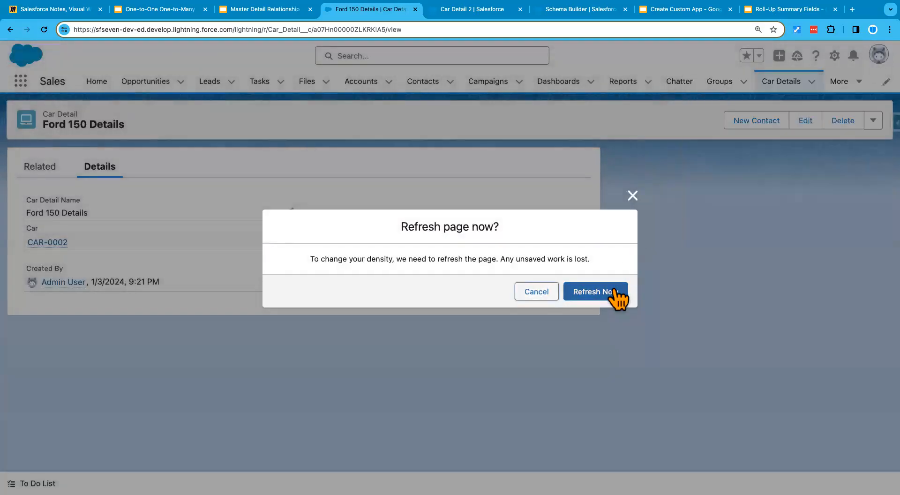
pyautogui.click(614, 293)
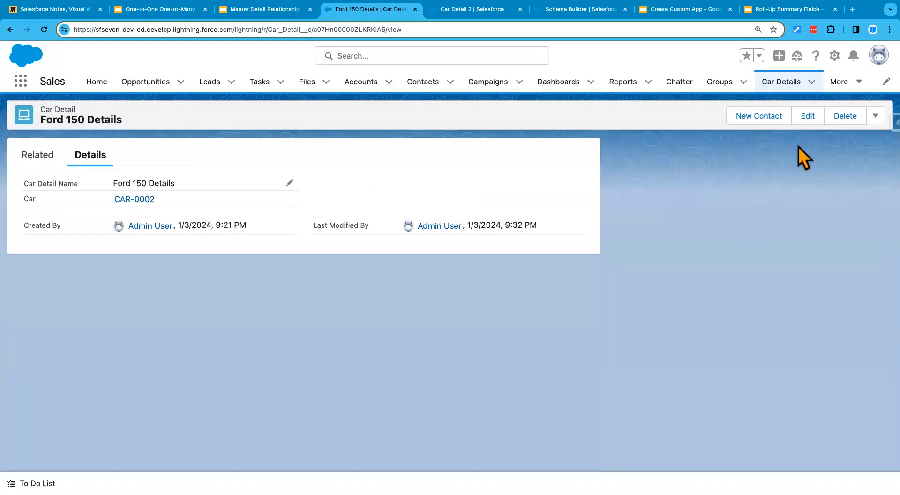
# Step: Search the apps and items for "car" and open the Car Details 2 list
pyautogui.click(854, 83)
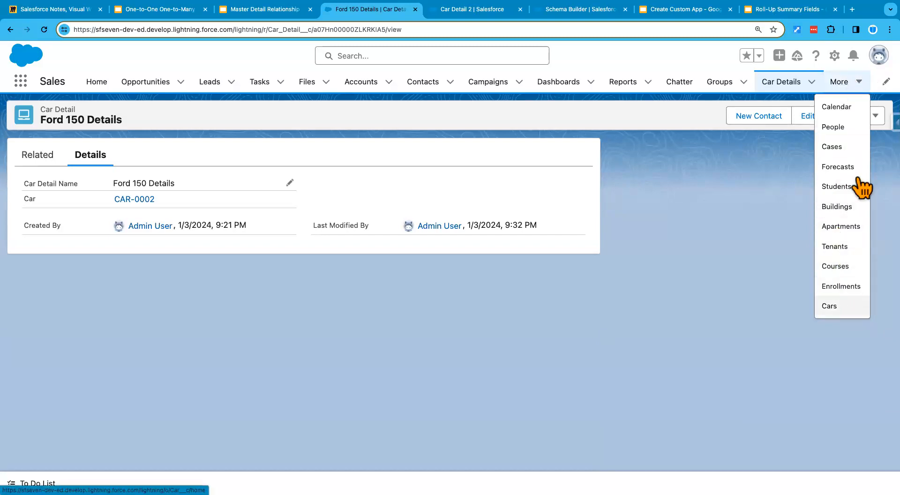
pyautogui.click(18, 83)
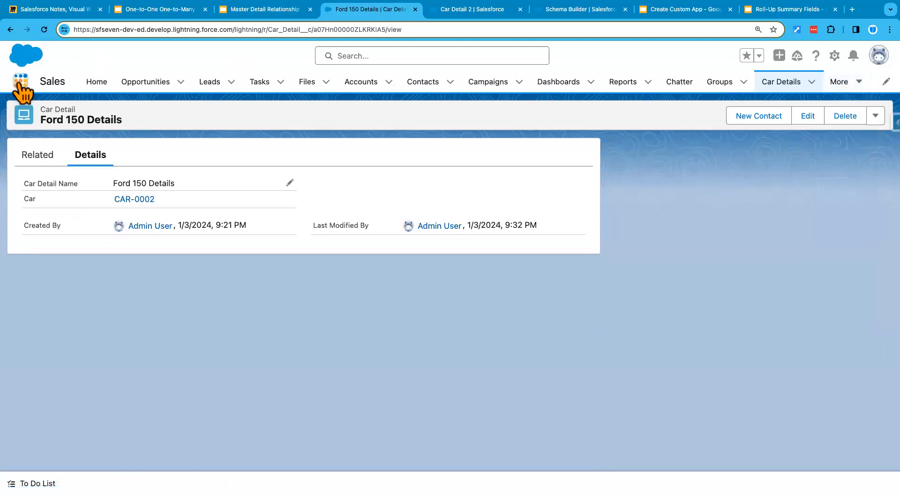
pyautogui.click(20, 83)
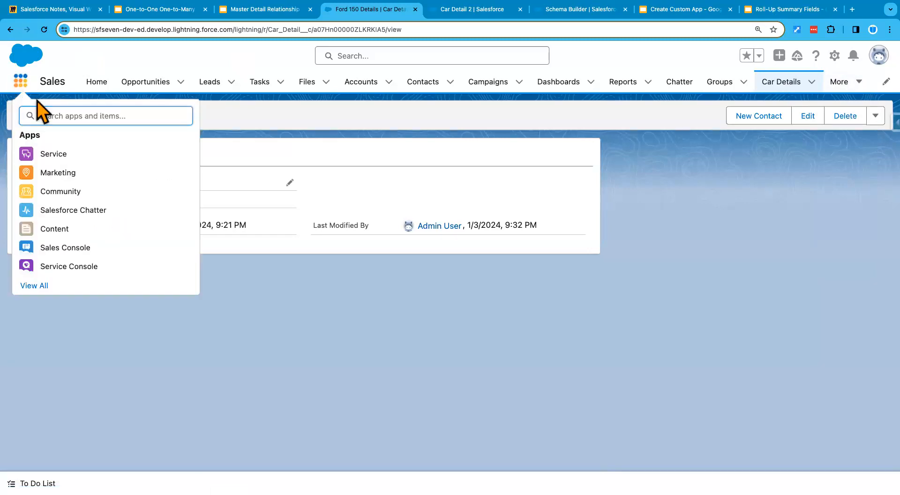
pyautogui.write('car')
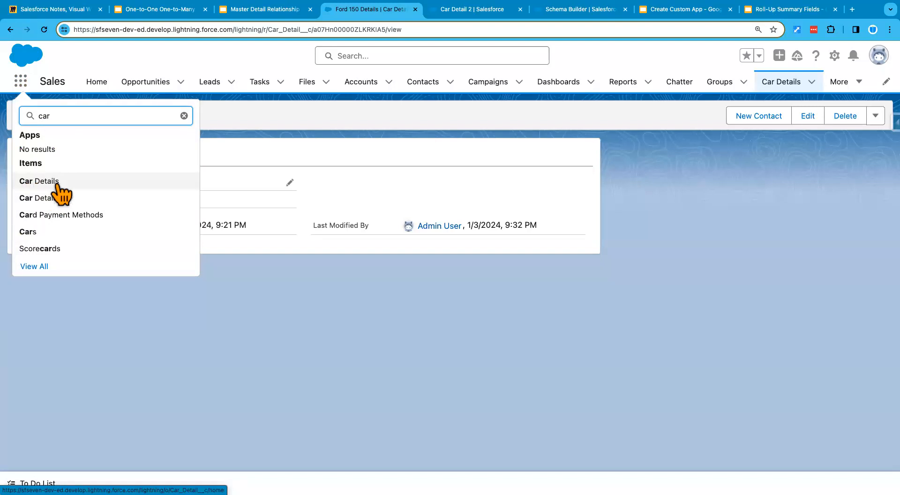
pyautogui.click(33, 198)
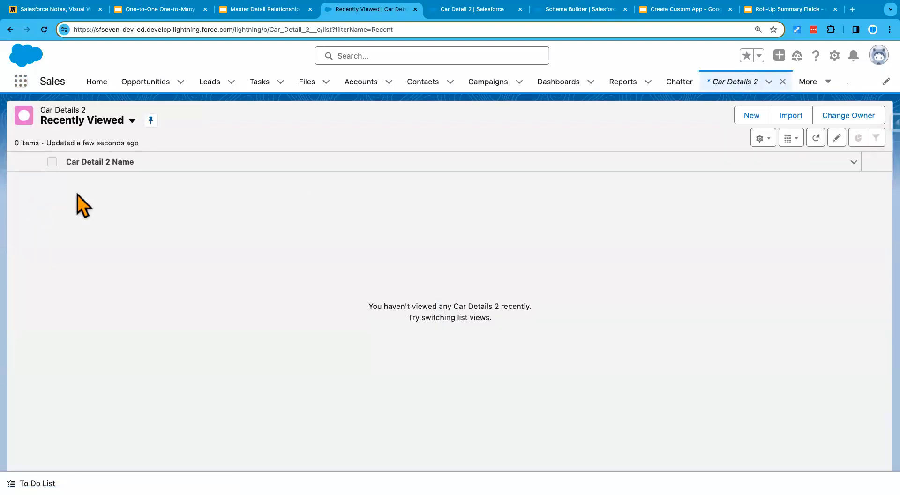
# Step: Create a Car Detail 2 record named Test Car Details 2, save it and dismiss the notification
pyautogui.click(751, 117)
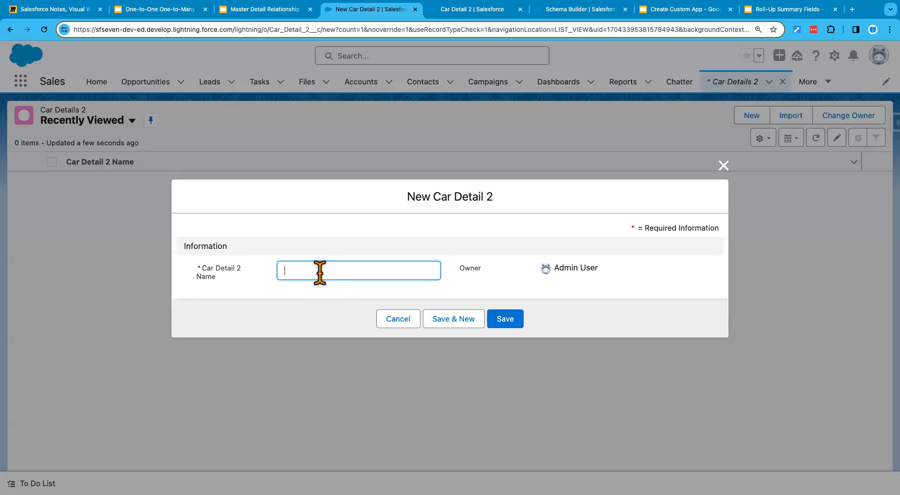
pyautogui.write('Test Car Details 2')
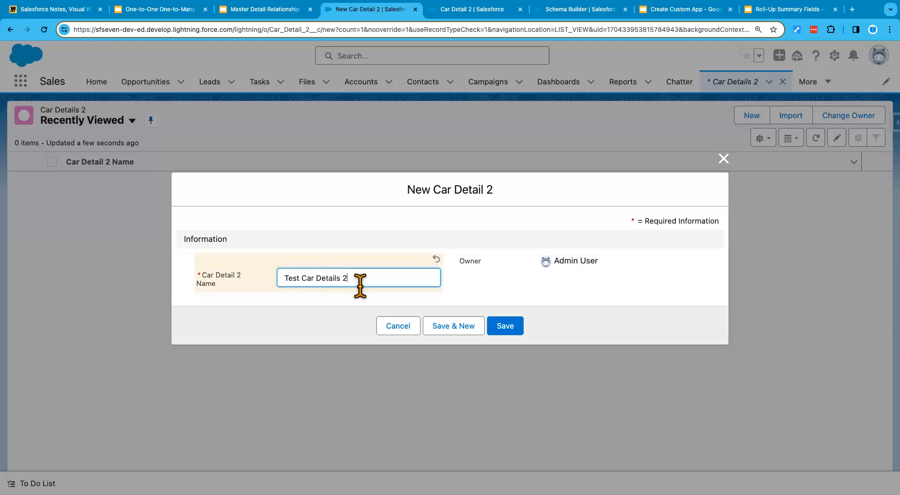
pyautogui.click(511, 329)
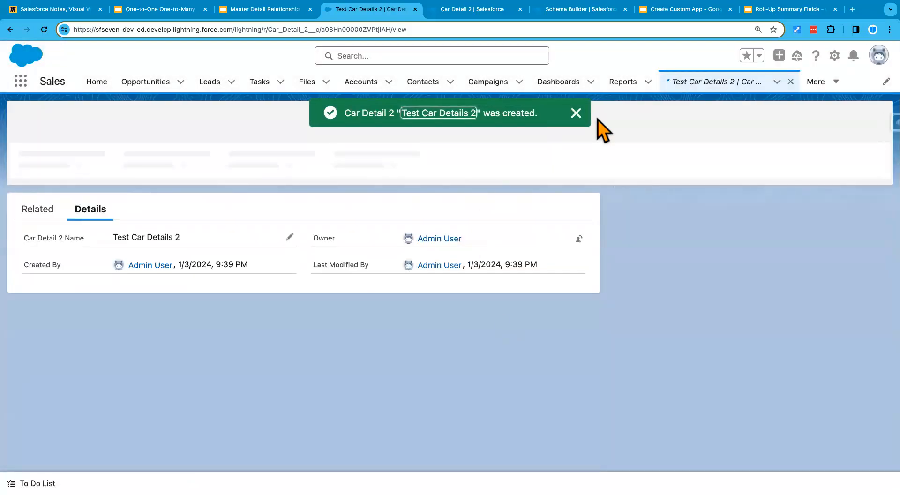
pyautogui.click(575, 114)
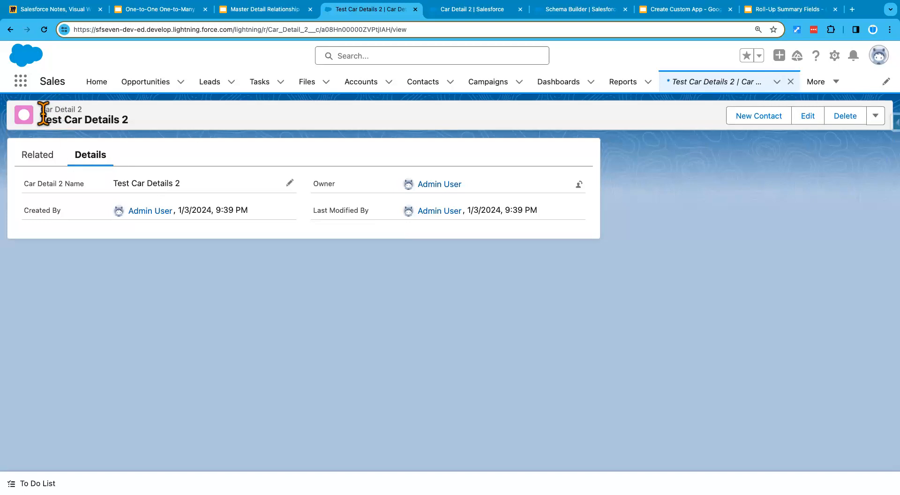
# Step: Review the Test Car Details 2 record header and the slide on adding master-detail relationships to objects with existing records
pyautogui.moveTo(41, 112); pyautogui.dragTo(82, 113)
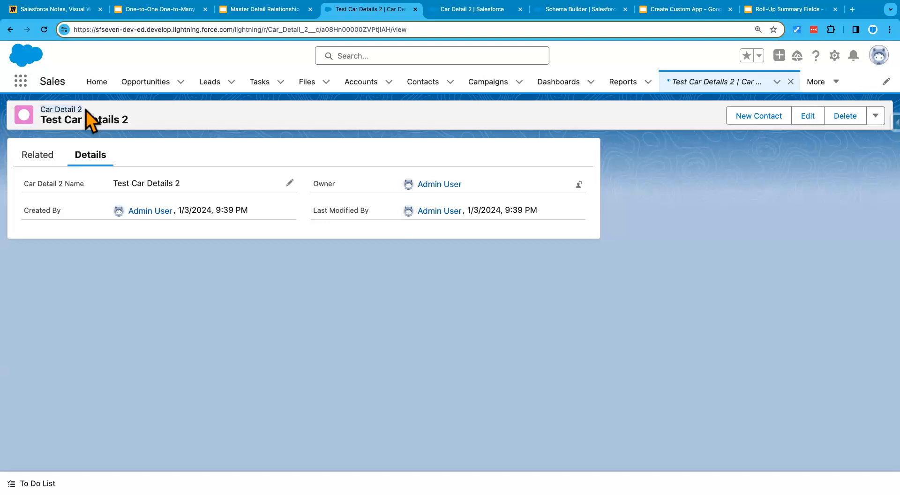
pyautogui.moveTo(45, 112); pyautogui.dragTo(94, 112)
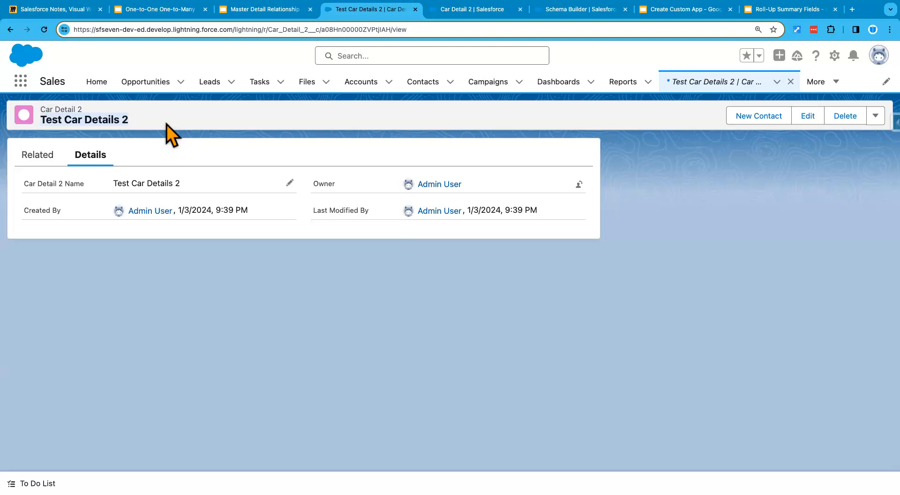
pyautogui.click(258, 10)
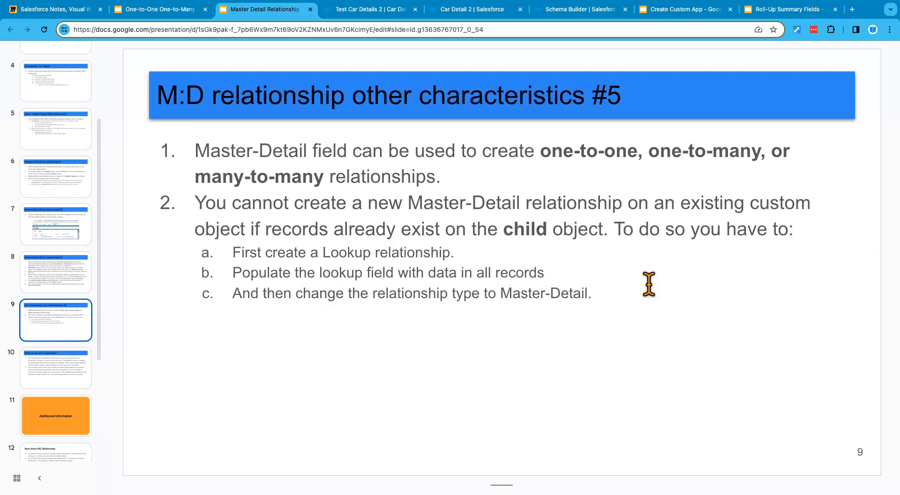
pyautogui.click(371, 9)
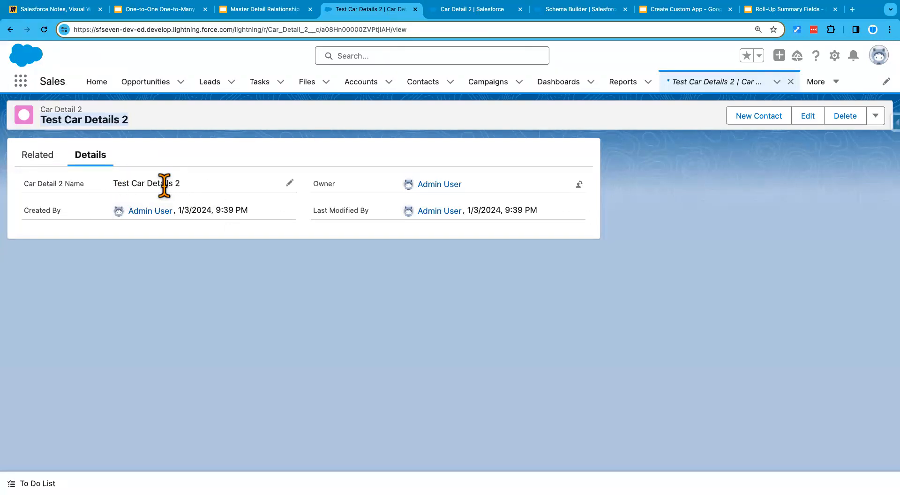
# Step: Start a new custom field on the Car Detail 2 object with the Master-Detail Relationship data type
pyautogui.click(477, 14)
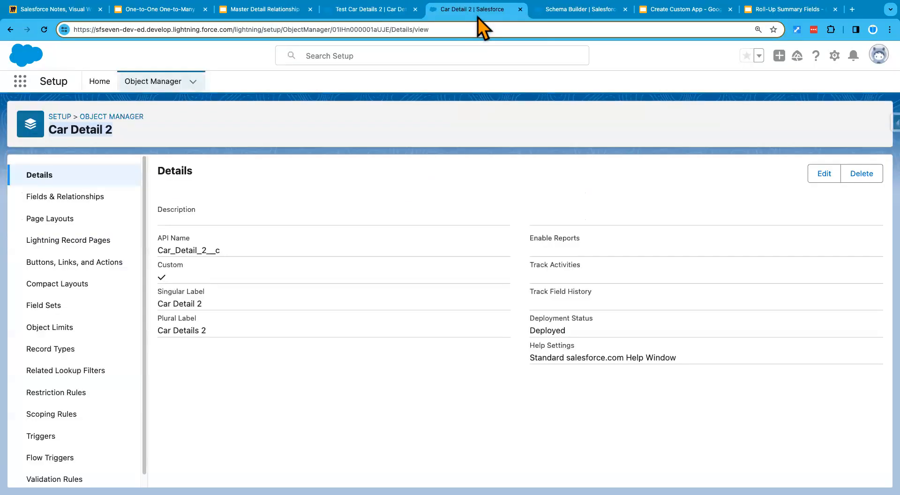
pyautogui.click(67, 201)
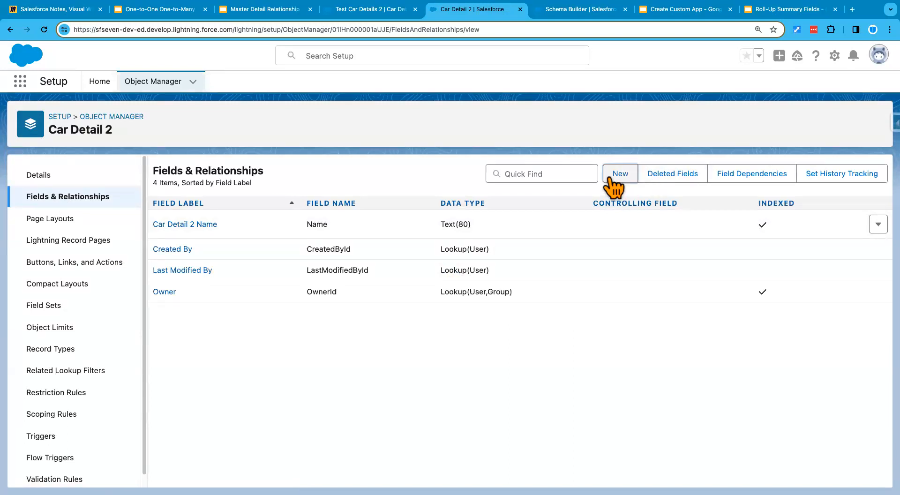
pyautogui.click(609, 179)
pyautogui.click(238, 408)
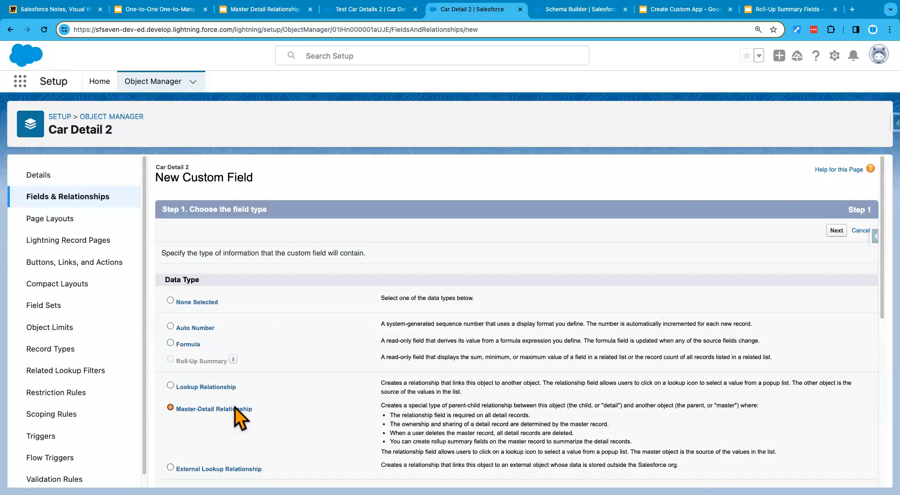
pyautogui.click(836, 230)
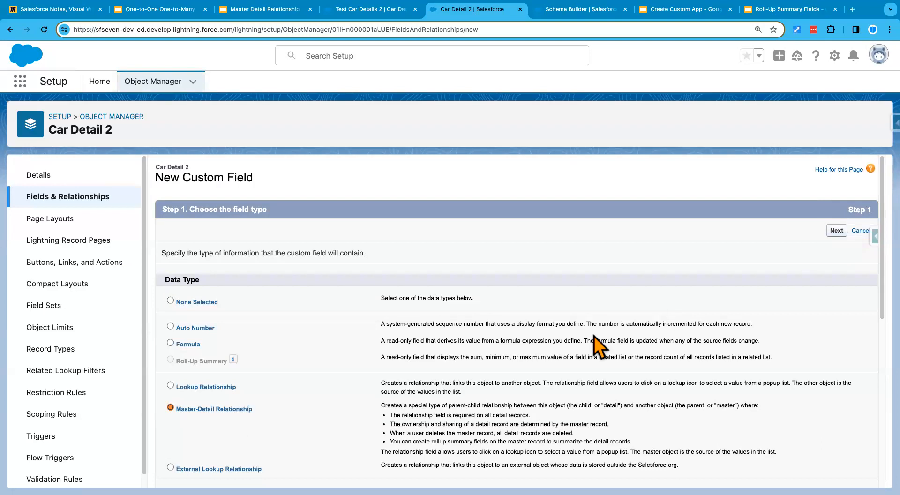
# Step: Set Car as the related object for the new master-detail relationship and continue to the field details
pyautogui.click(423, 276)
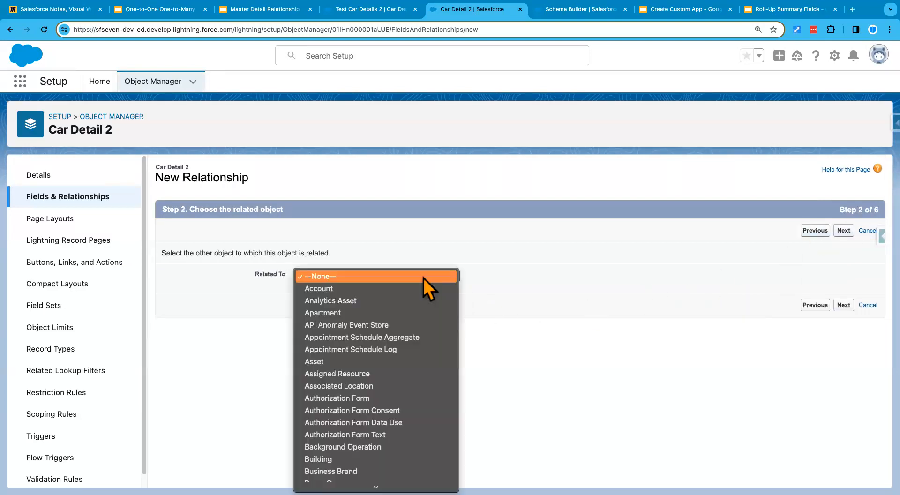
pyautogui.scroll(-5, 363, 412)
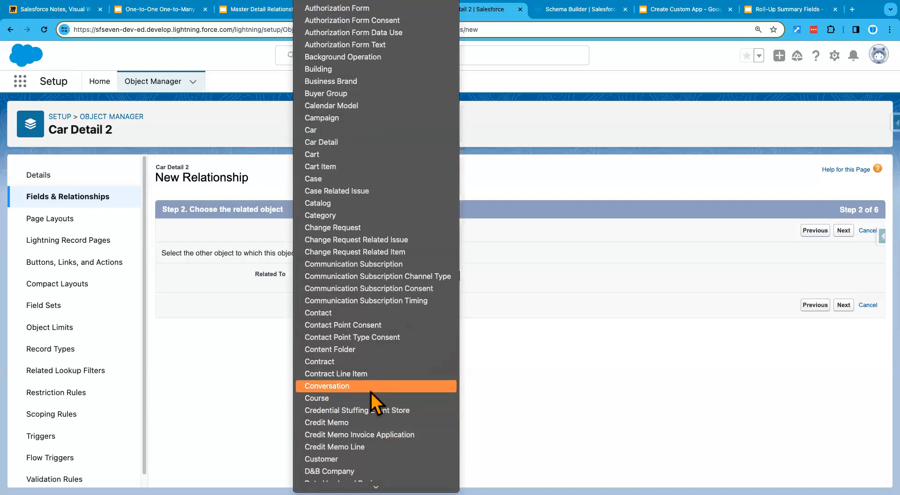
pyautogui.scroll(-4, 364, 446)
pyautogui.scroll(-2, 364, 446)
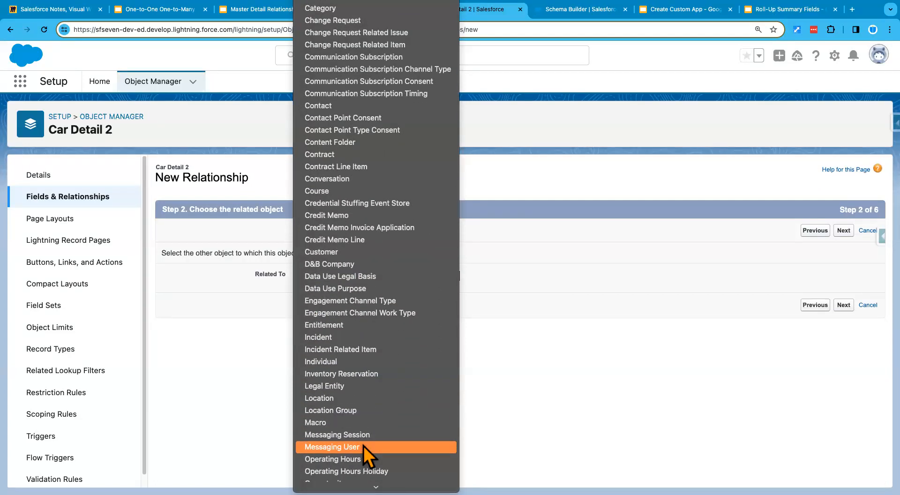
pyautogui.scroll(3, 363, 446)
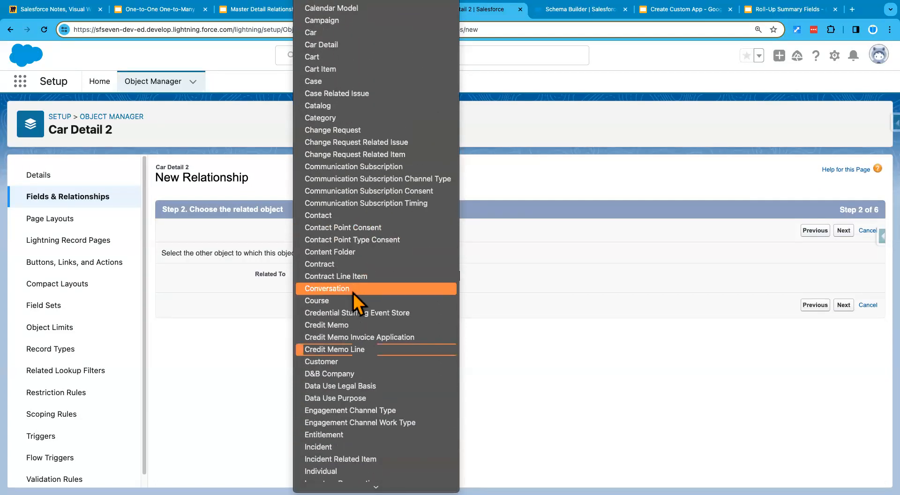
pyautogui.scroll(2, 352, 294)
pyautogui.click(331, 107)
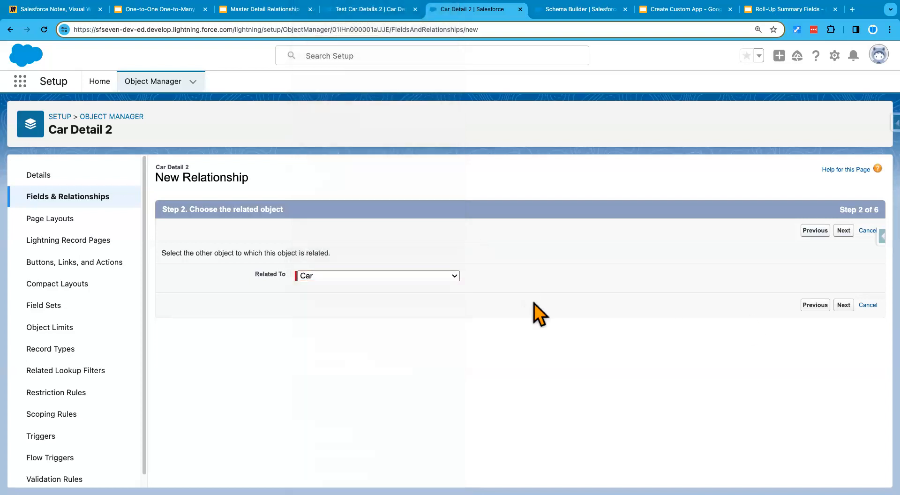
pyautogui.click(843, 305)
# Step: Give the relationship field the label and name Car and proceed past field-level security to the page layouts
pyautogui.click(313, 284)
pyautogui.click(518, 285)
pyautogui.click(838, 231)
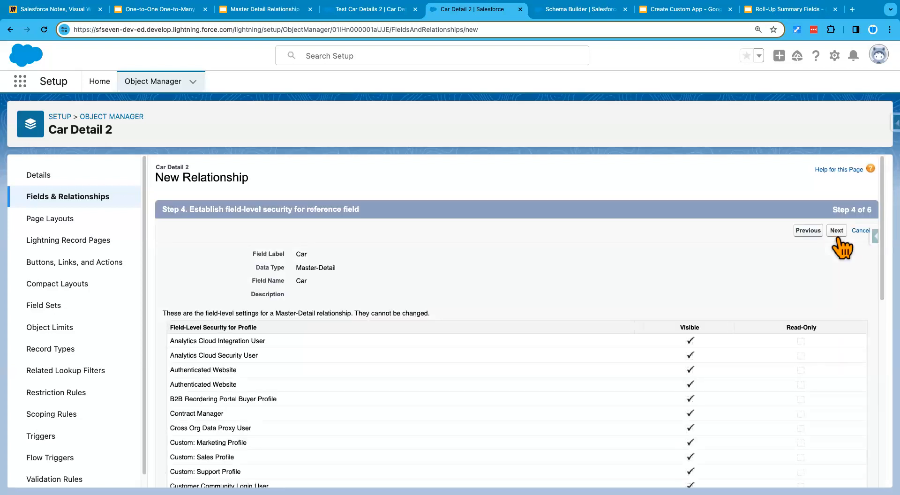
pyautogui.click(836, 231)
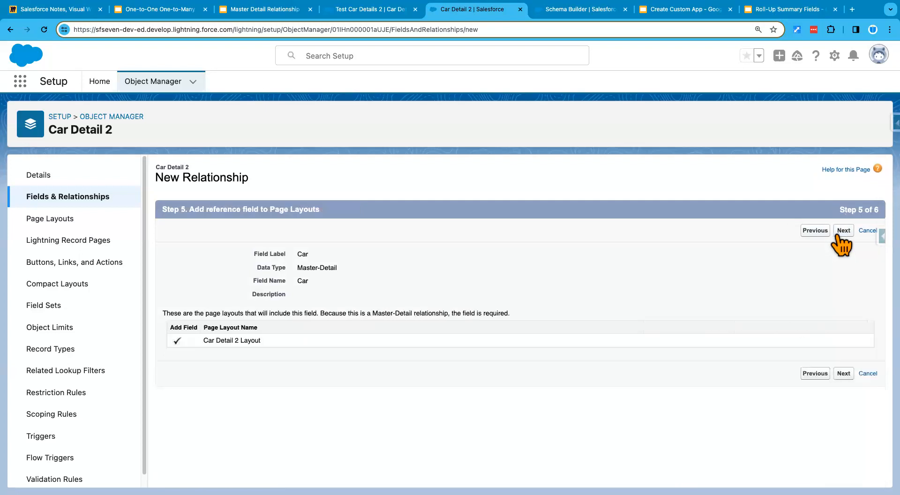
# Step: Go back to the field-level security step and examine the visibility and read-only settings for all profiles
pyautogui.click(815, 374)
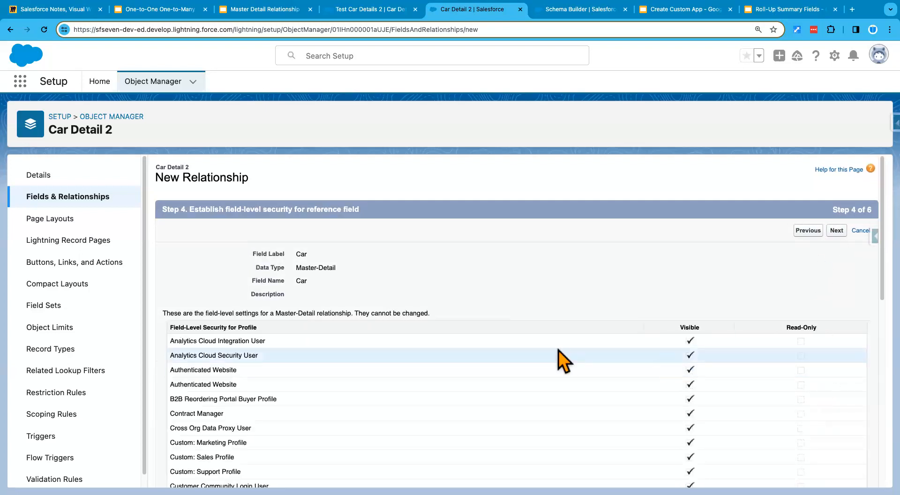
pyautogui.scroll(-1, 558, 373)
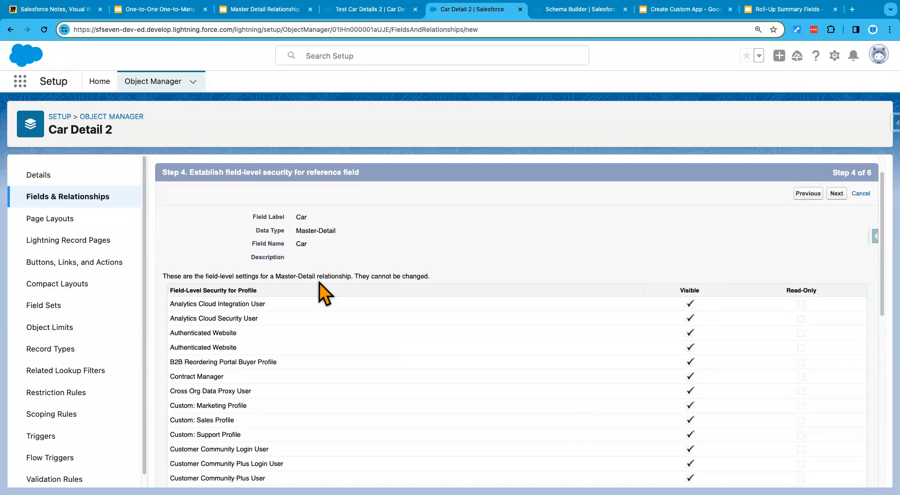
pyautogui.moveTo(296, 231); pyautogui.dragTo(342, 232)
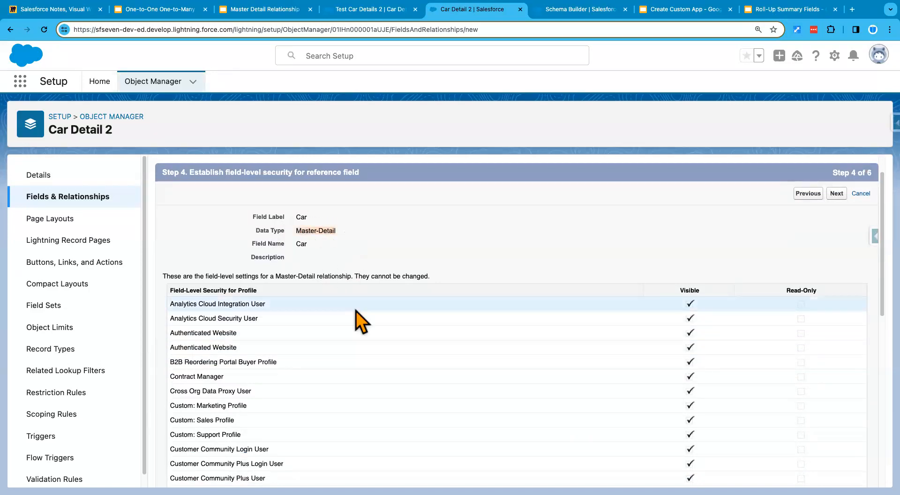
pyautogui.scroll(-2, 336, 393)
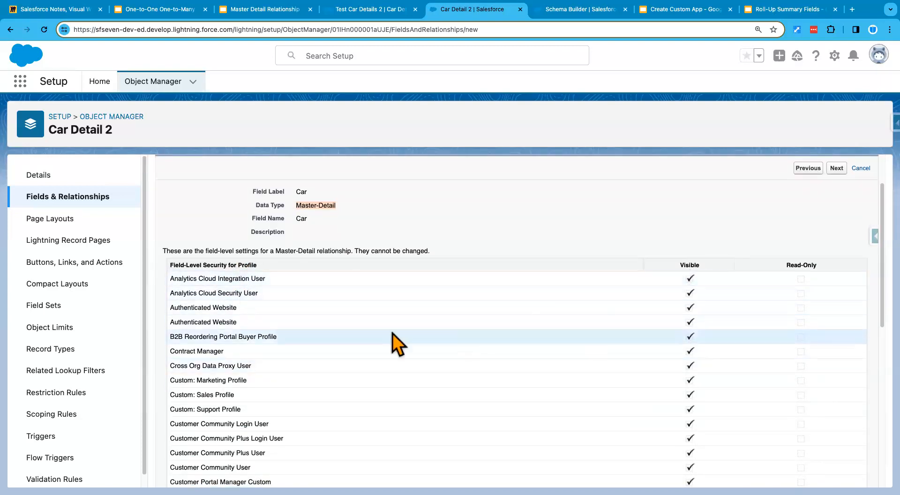
pyautogui.scroll(-4, 239, 421)
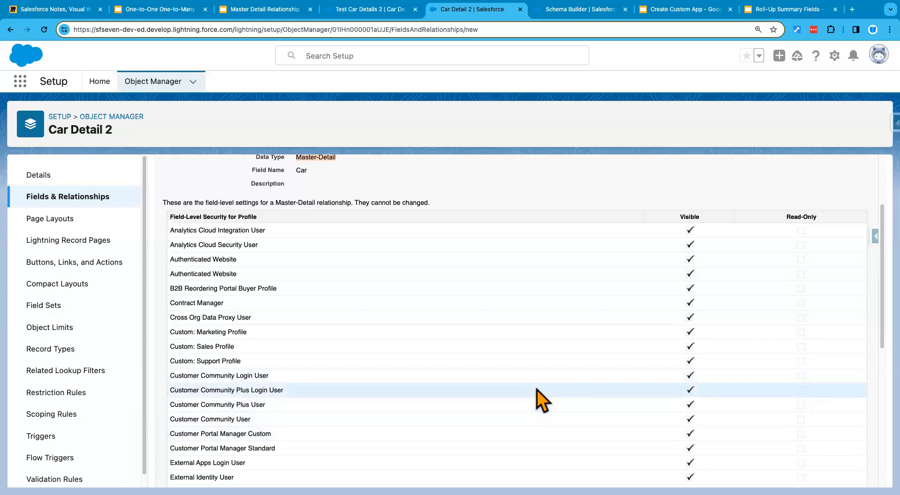
pyautogui.scroll(-9, 673, 332)
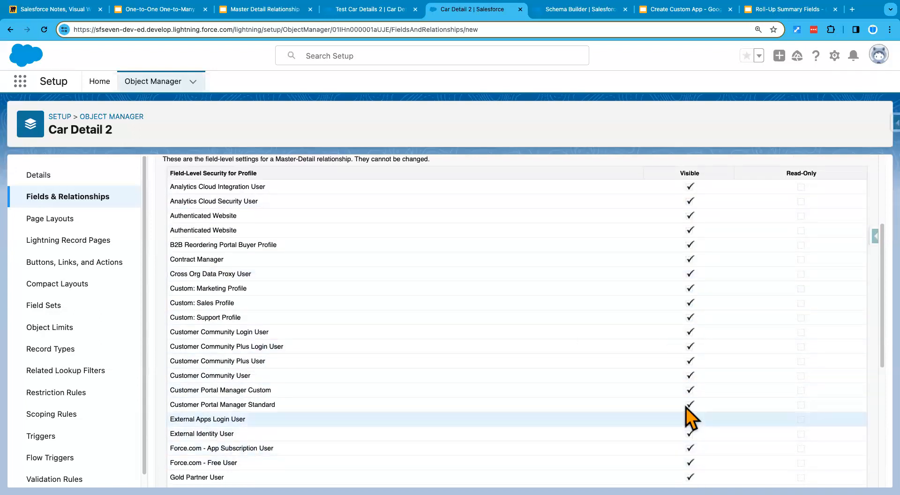
pyautogui.scroll(-5, 664, 424)
pyautogui.scroll(-5, 586, 462)
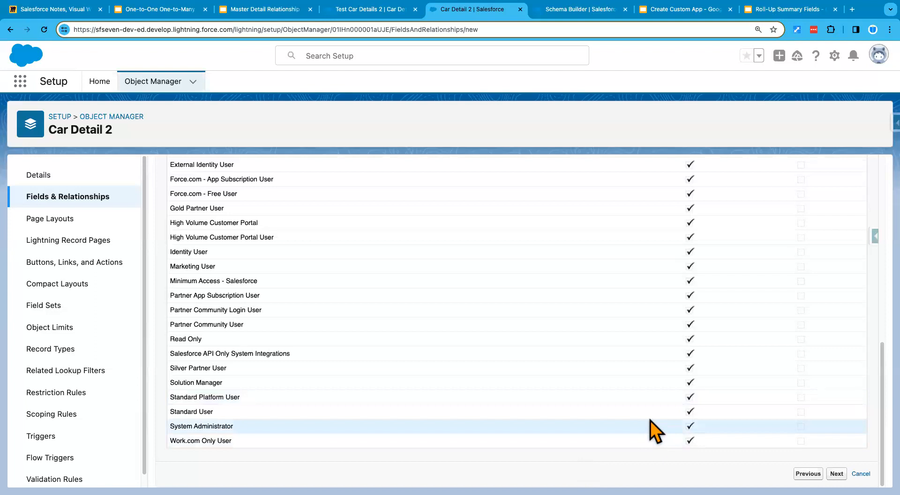
pyautogui.scroll(15, 657, 361)
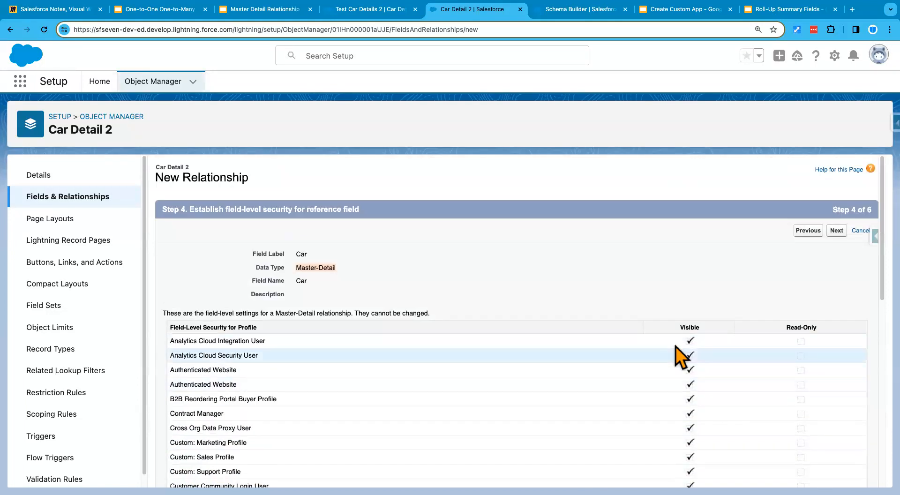
# Step: Try to save the master-detail field with its Car Details 2 related list on Car Layout, and return to the fields list
pyautogui.click(837, 231)
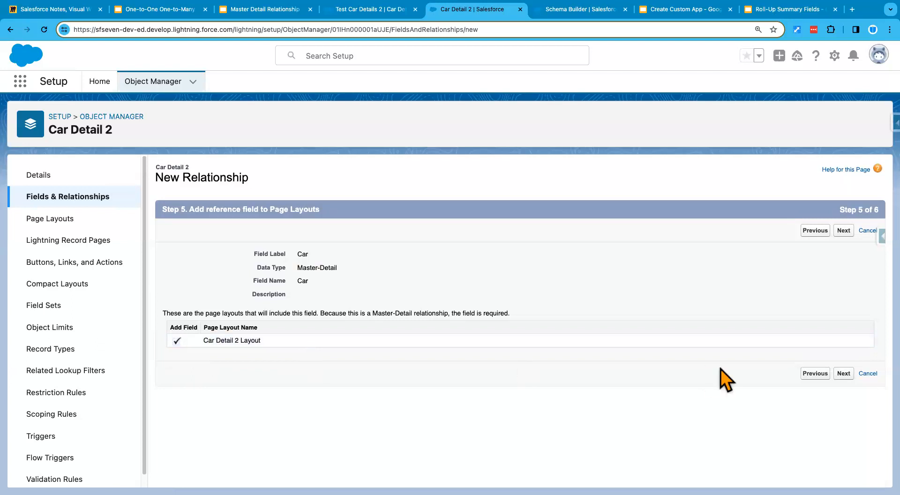
pyautogui.click(843, 373)
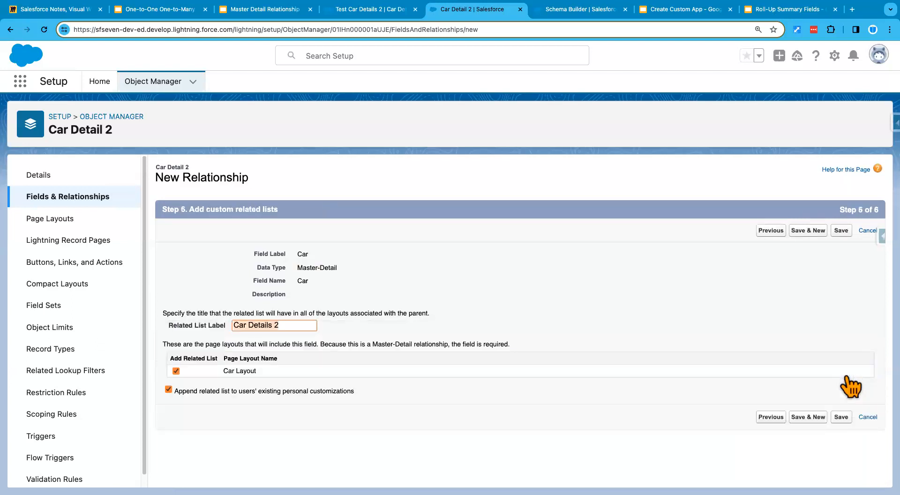
pyautogui.click(840, 418)
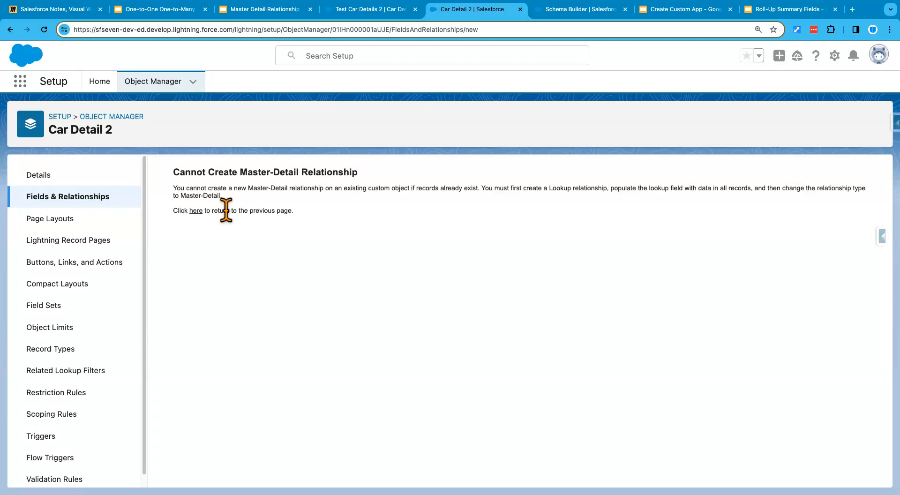
pyautogui.click(197, 211)
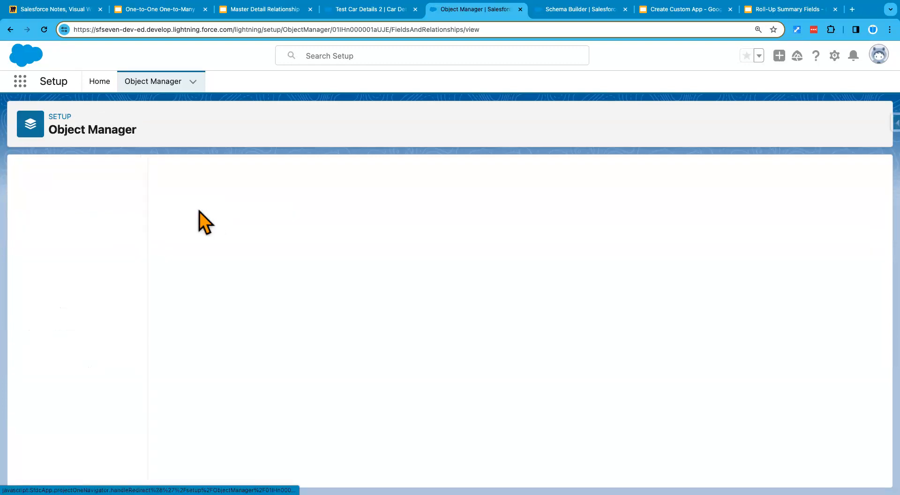
# Step: Open the All list view of Car Details 2 in the Sales app and delete the Test Car Details 2 record
pyautogui.click(390, 10)
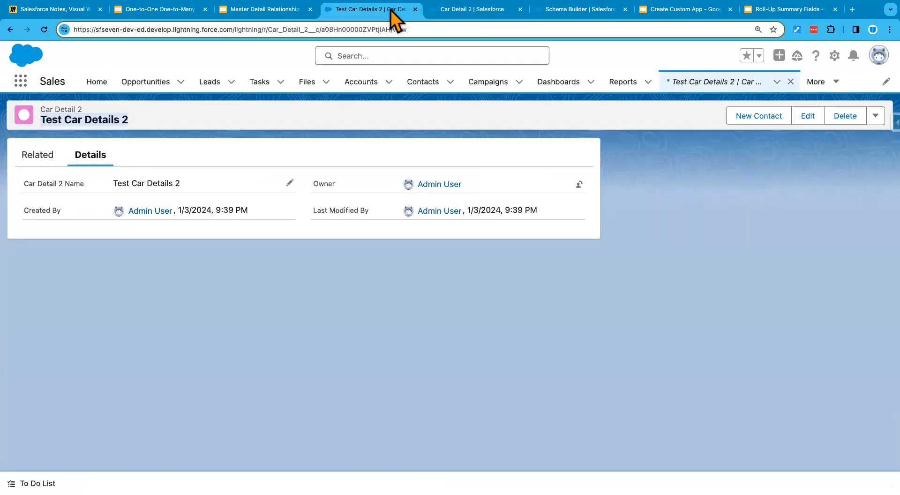
pyautogui.moveTo(45, 109); pyautogui.dragTo(89, 111)
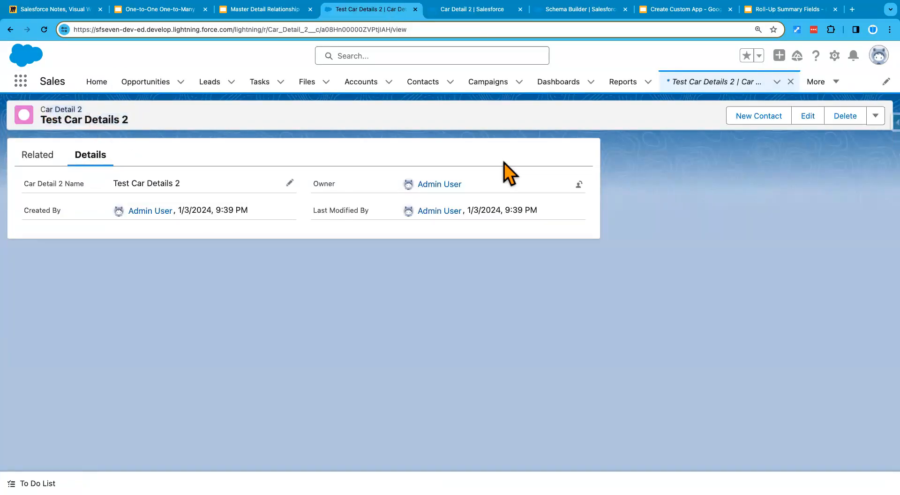
pyautogui.click(688, 85)
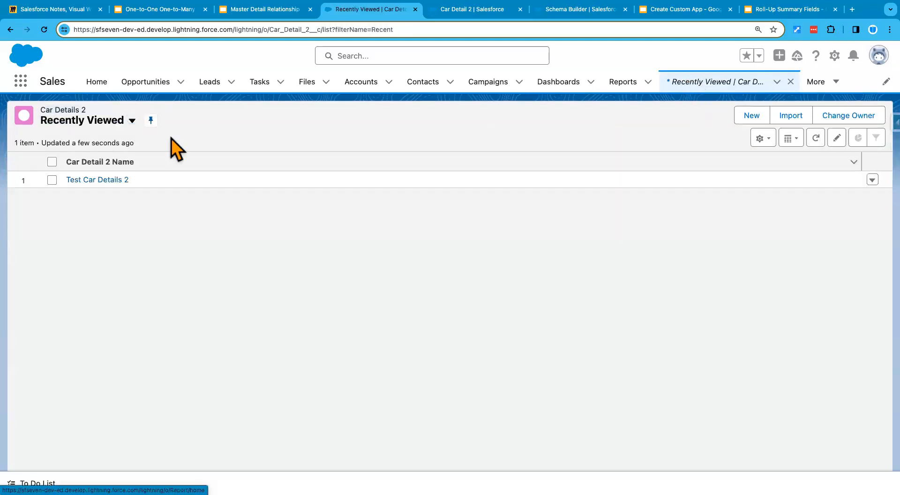
pyautogui.click(132, 121)
pyautogui.click(100, 159)
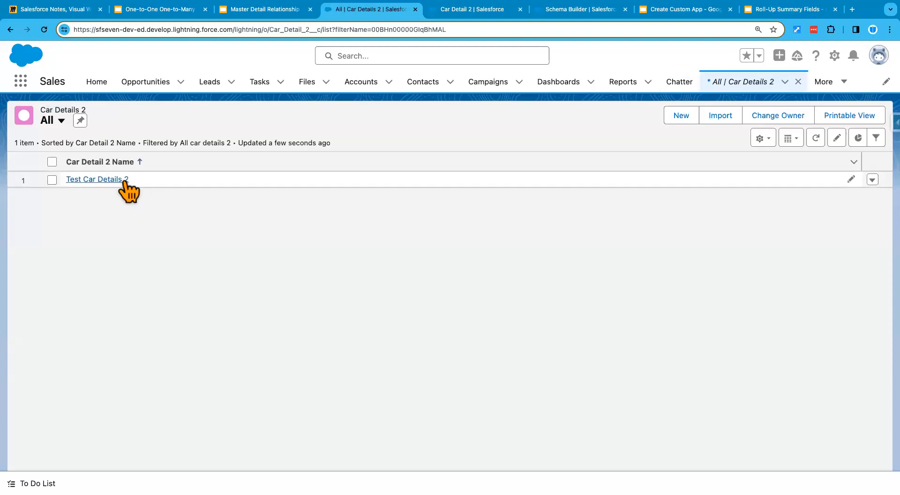
pyautogui.click(871, 182)
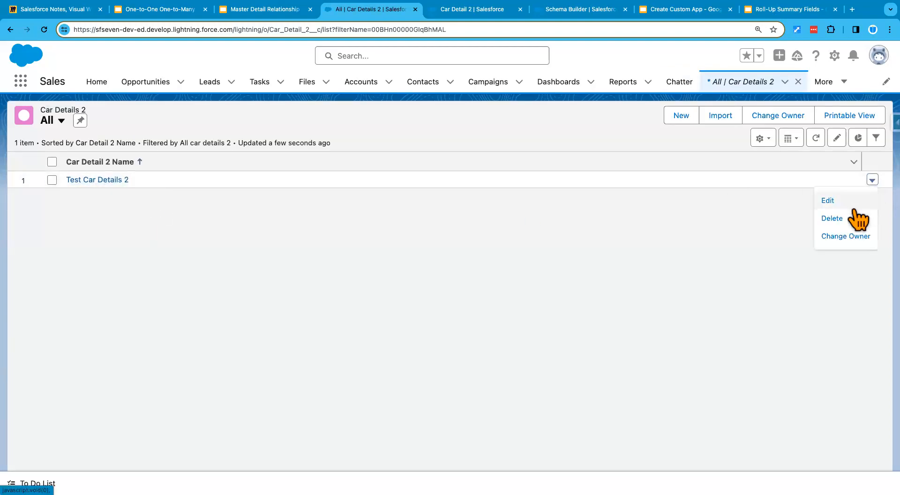
pyautogui.click(848, 219)
pyautogui.click(618, 293)
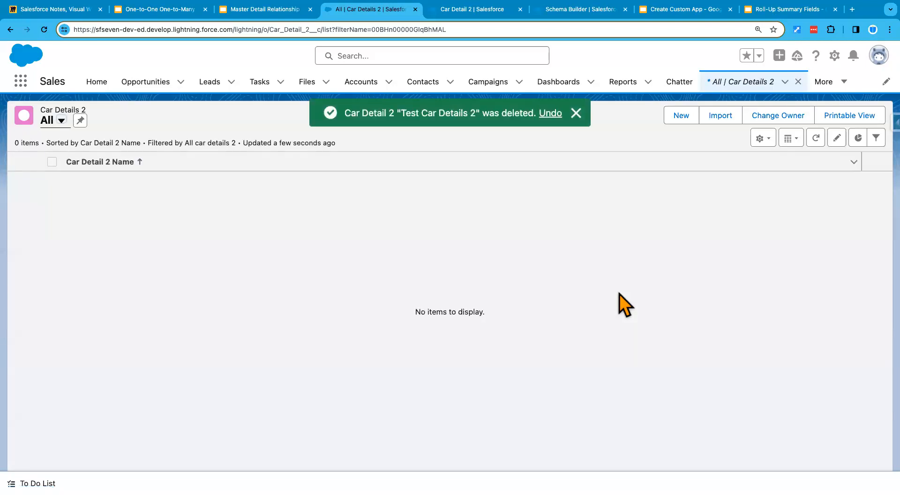
# Step: Refresh the Car Detail 2 fields list in Setup and start a new custom field of type Master-Detail Relationship
pyautogui.click(483, 11)
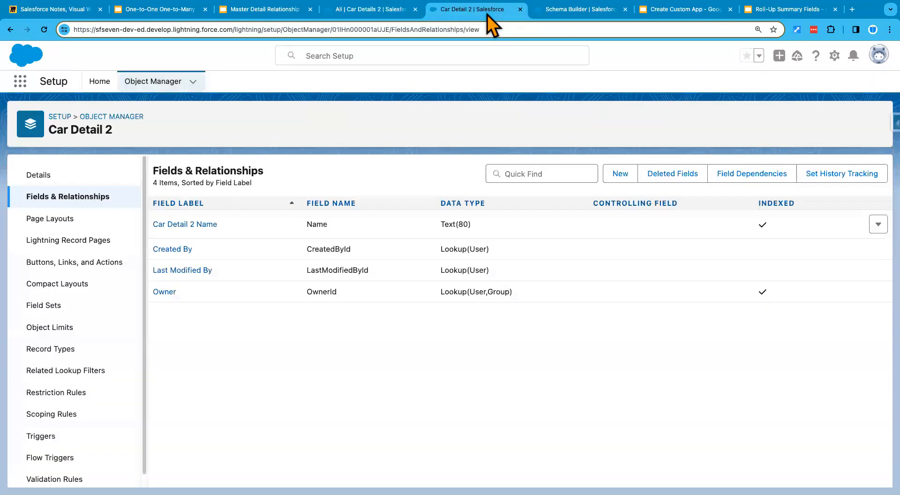
pyautogui.click(43, 30)
pyautogui.click(44, 29)
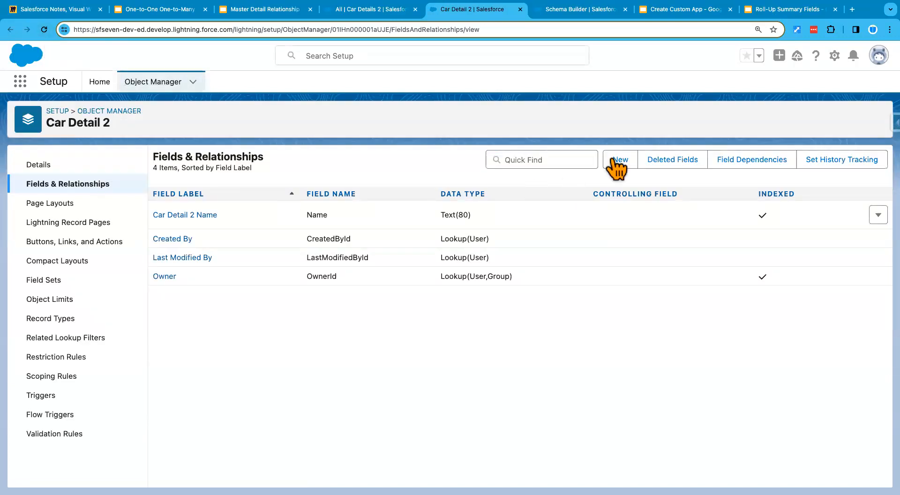
pyautogui.click(620, 160)
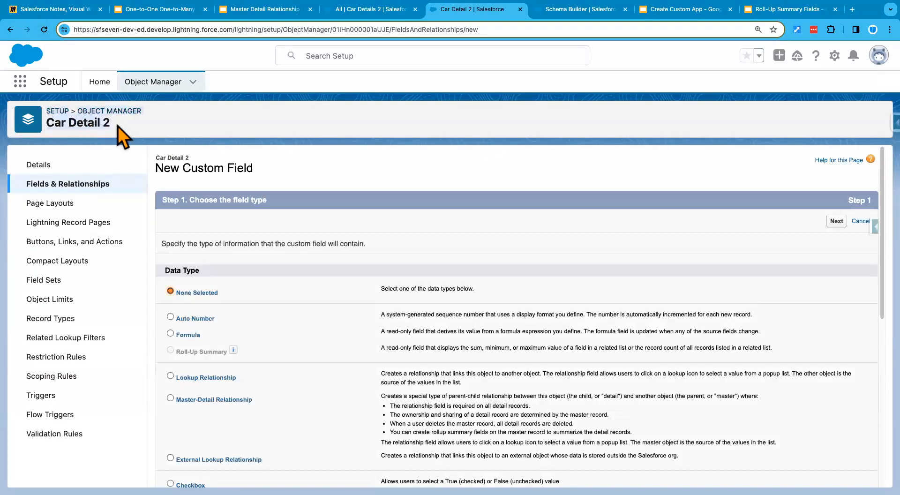
pyautogui.click(201, 398)
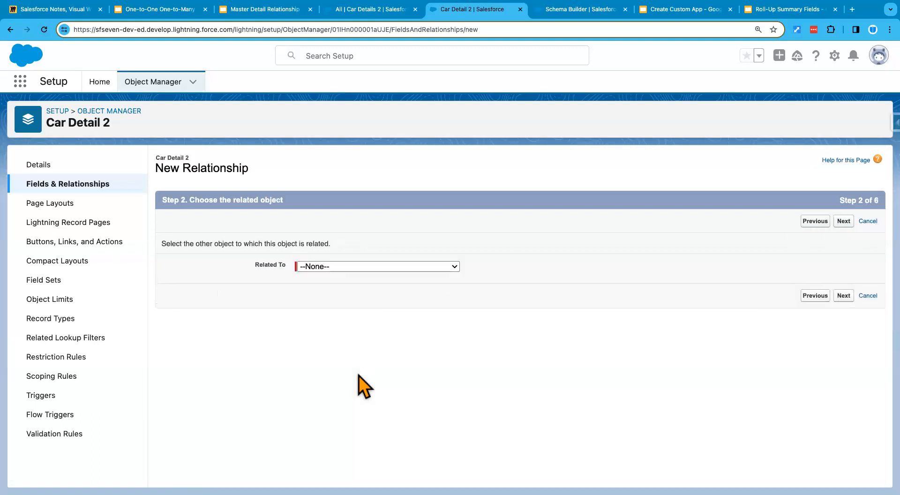
# Step: Relate the new master-detail field to the Car object and proceed to the label and name settings
pyautogui.click(334, 265)
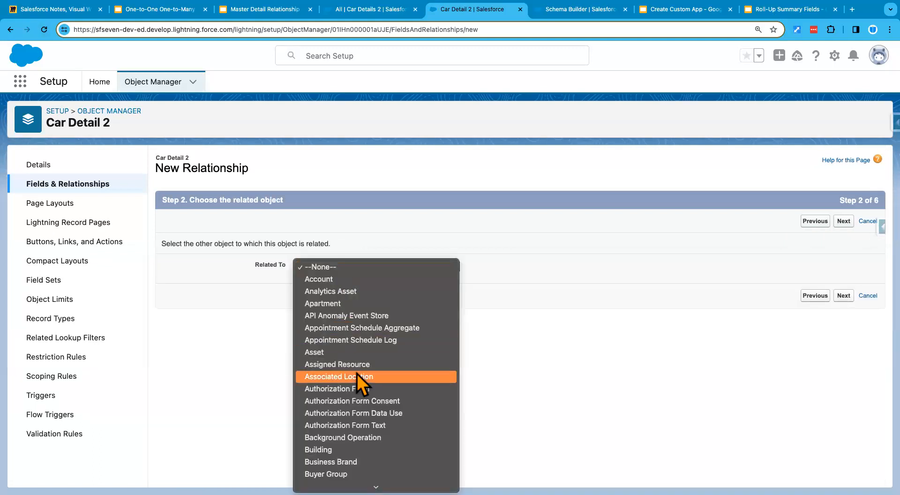
pyautogui.scroll(-5, 356, 373)
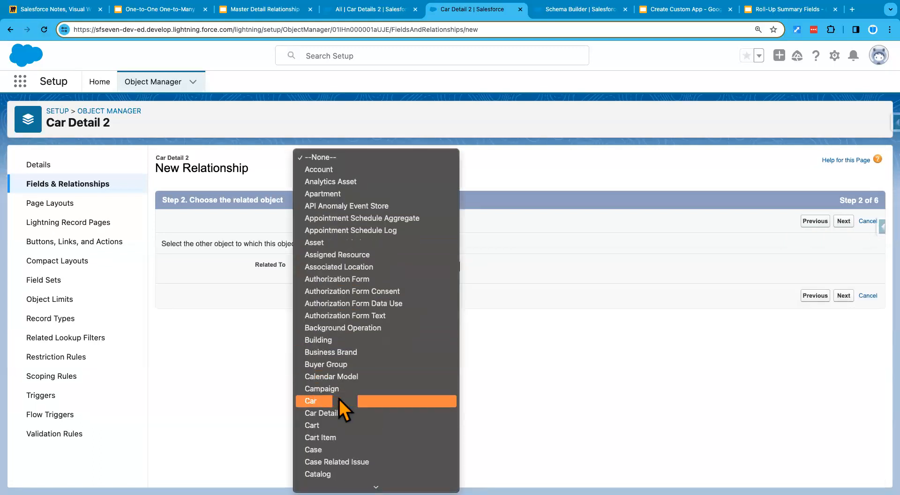
pyautogui.click(339, 401)
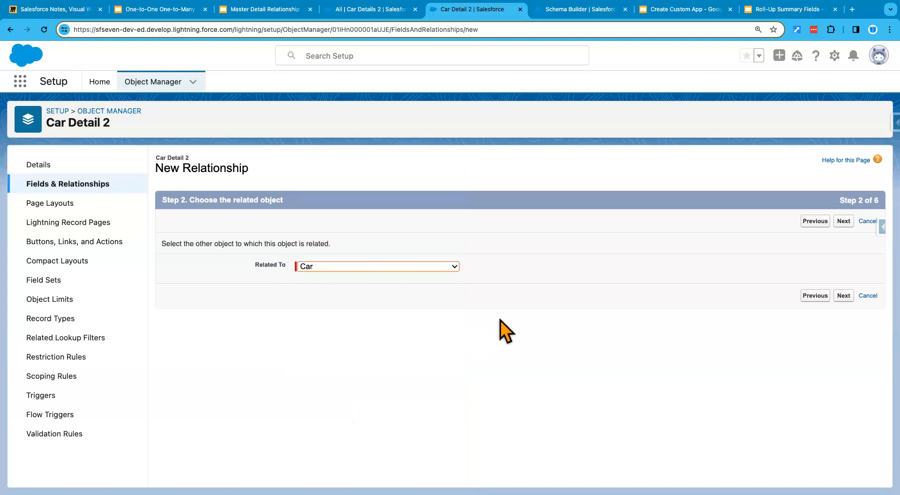
pyautogui.click(844, 297)
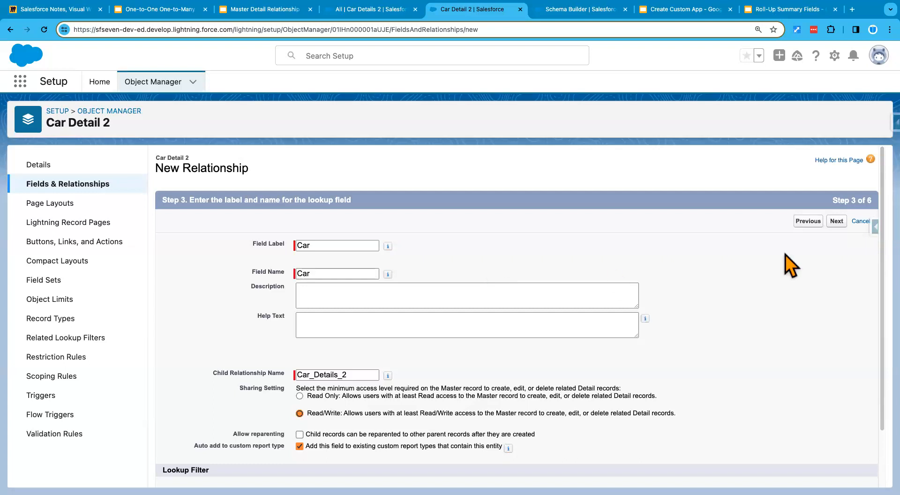
# Step: Keep the field label and name Car and save the field with its Car Details 2 related list on Car Layout
pyautogui.click(835, 222)
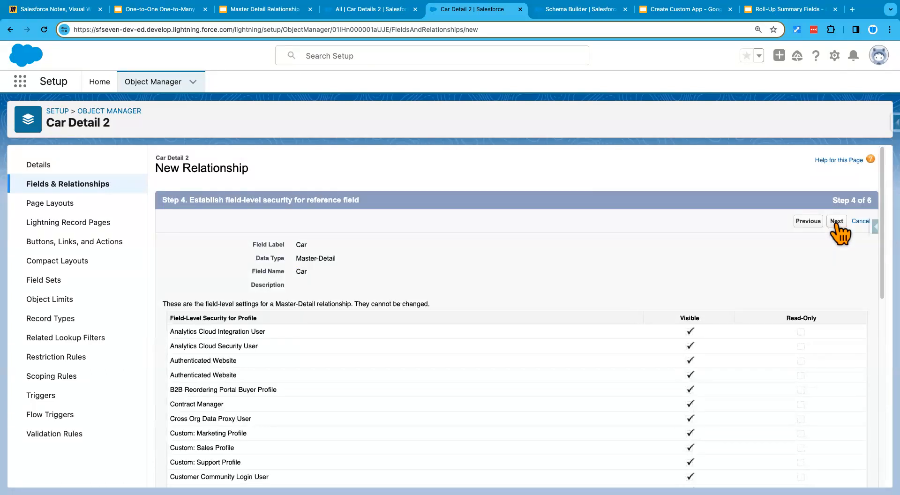
pyautogui.click(837, 221)
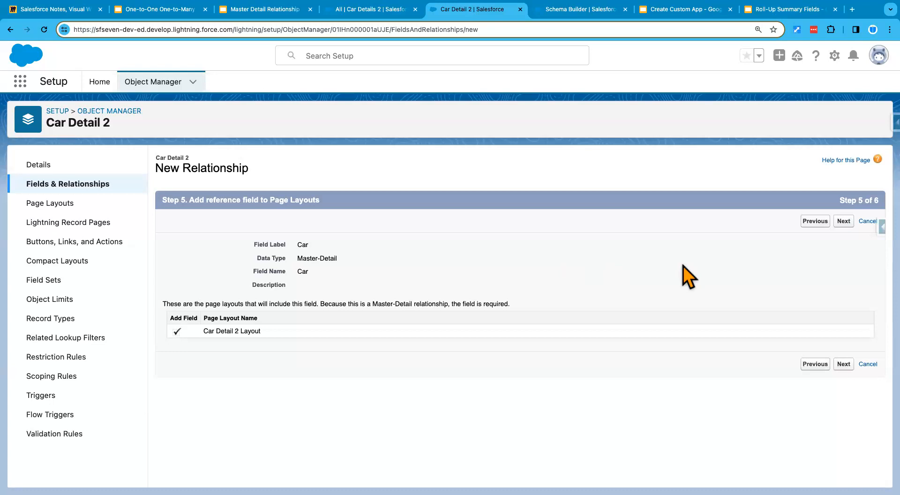
pyautogui.click(842, 365)
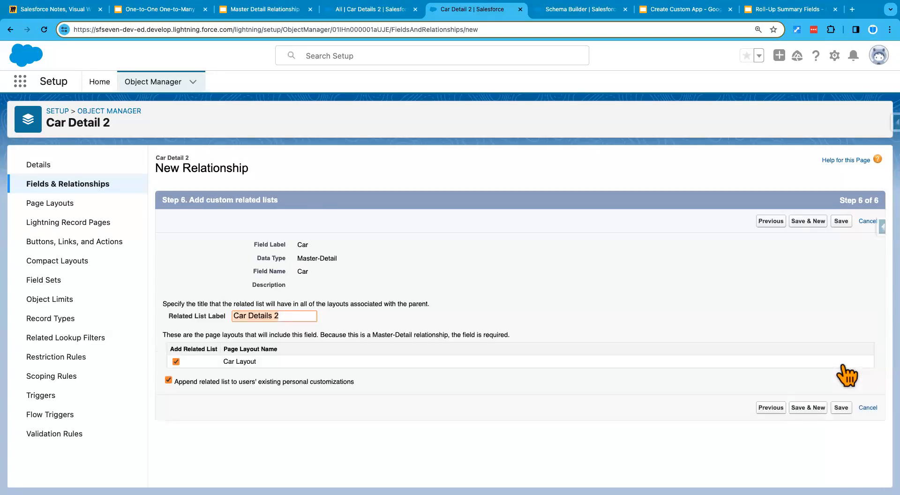
pyautogui.click(839, 408)
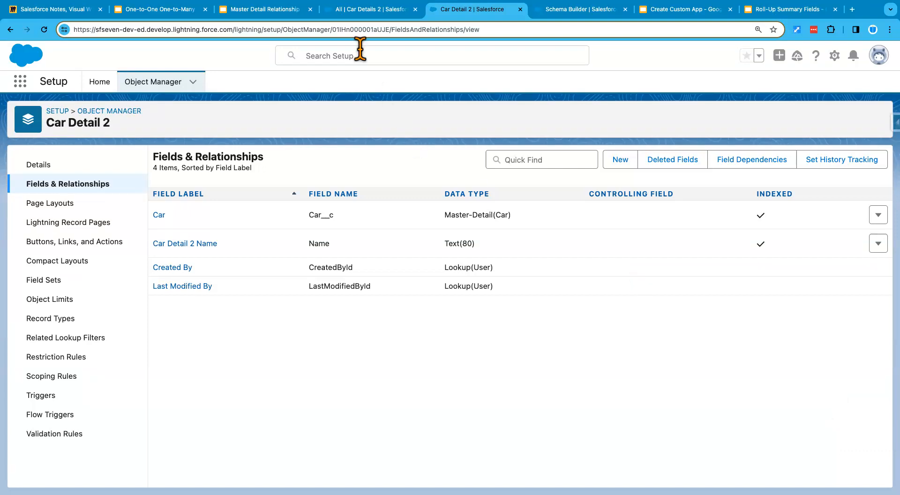
# Step: Compare the slide's rule on existing child records with the Car Details 2 list view and the Car field's data type
pyautogui.click(264, 10)
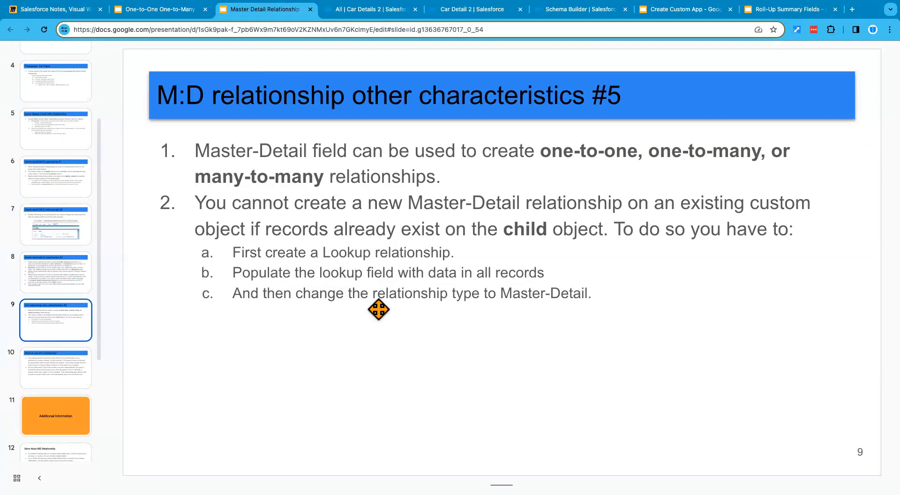
pyautogui.click(371, 9)
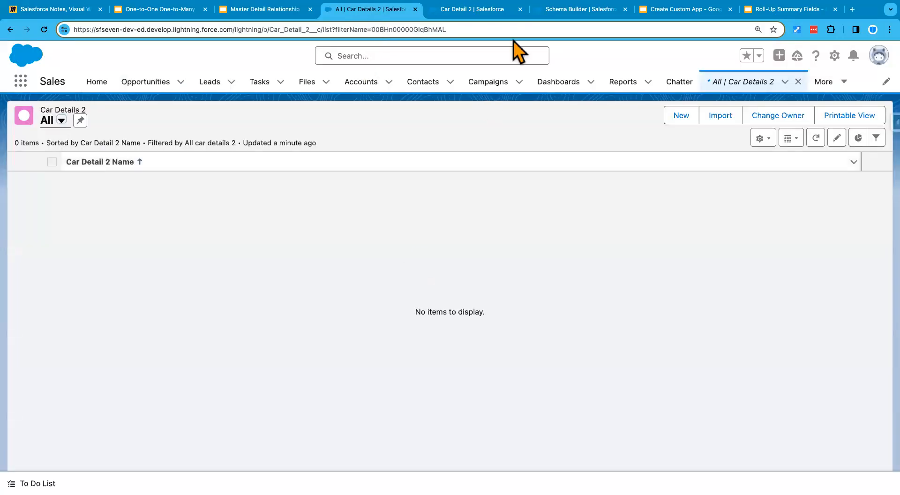
pyautogui.click(483, 10)
pyautogui.moveTo(498, 214); pyautogui.dragTo(524, 225)
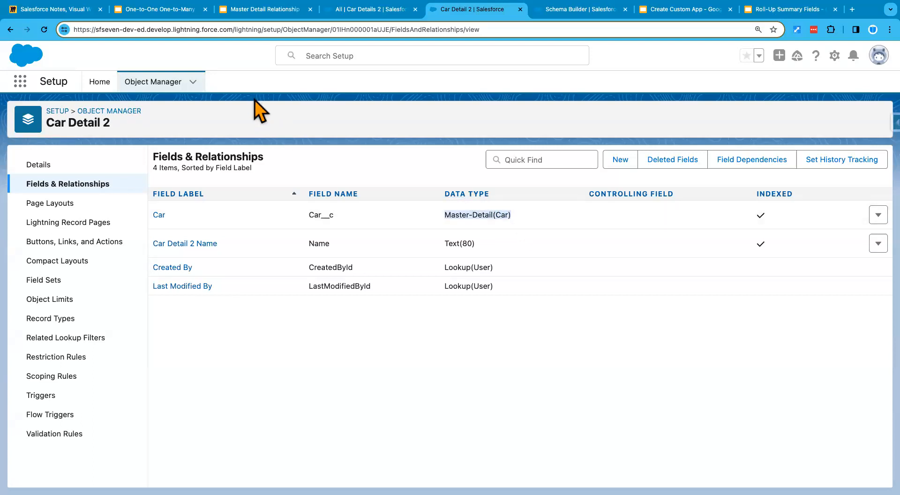
# Step: Return to the Master Detail Relationship presentation and show slide 10, When to use M:D relationship?
pyautogui.click(272, 11)
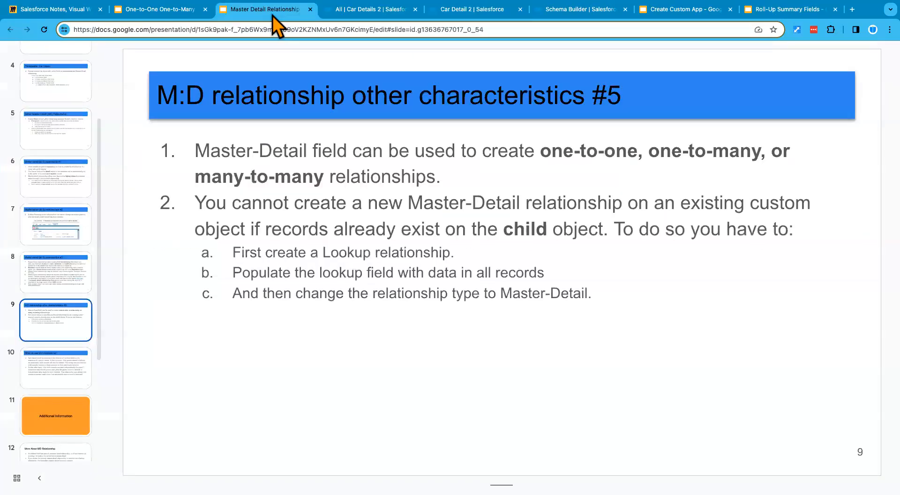
pyautogui.click(52, 373)
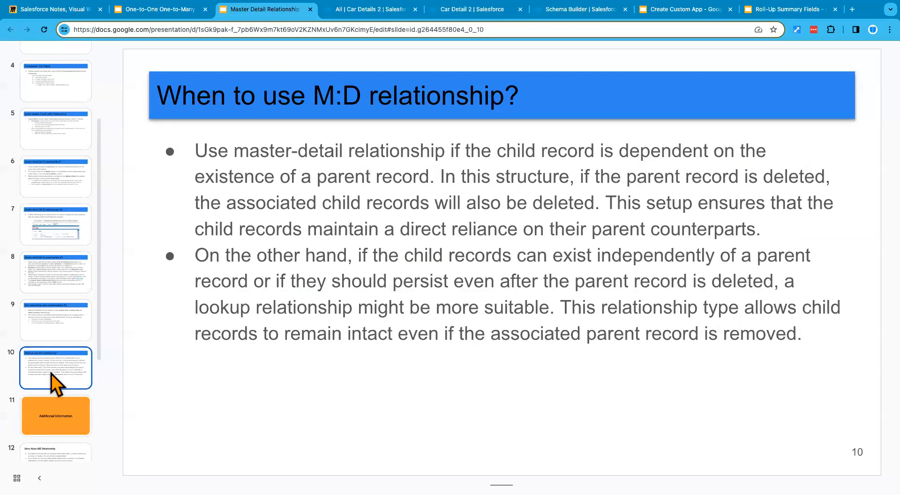